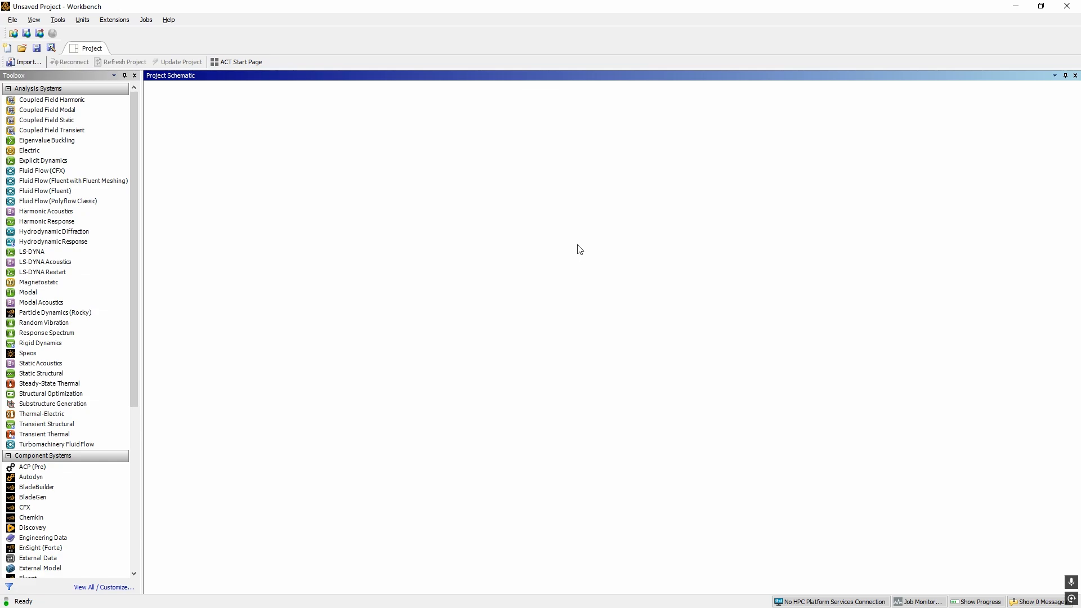
Add Fluid Flow (Fluent), Geometry and Mesh systems side by side to the project schematic
{"action": "left_click_drag", "start_coordinate": [62, 193], "coordinate": [208, 138]}
{"action": "scroll", "coordinate": [68, 338], "scroll_direction": "down", "scroll_amount": 4}
{"action": "left_click_drag", "start_coordinate": [32, 487], "coordinate": [343, 135]}
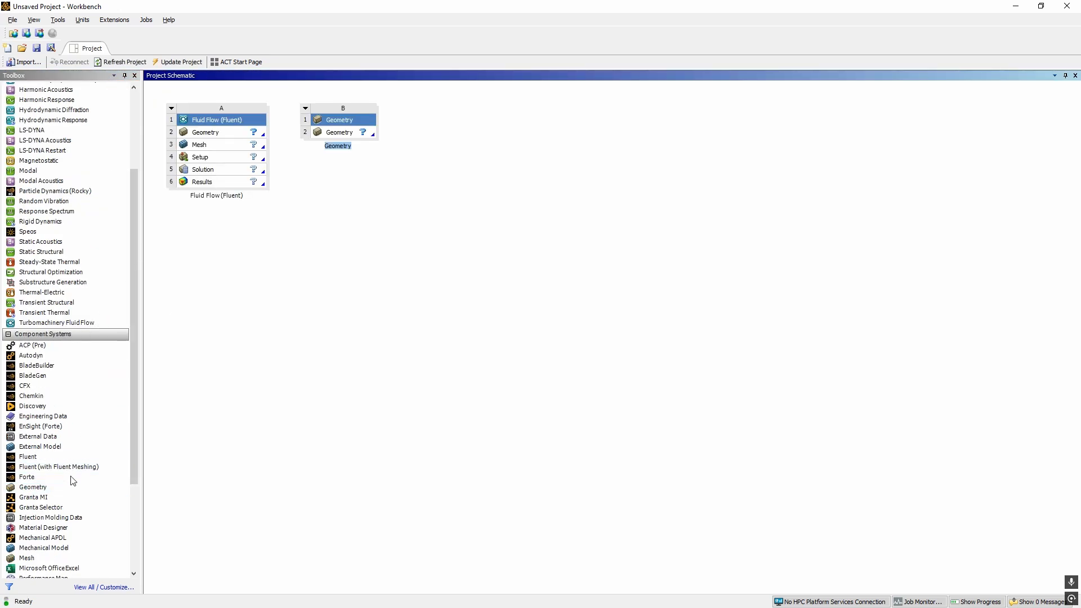
{"action": "scroll", "coordinate": [73, 480], "scroll_direction": "down", "scroll_amount": 1}
{"action": "left_click_drag", "start_coordinate": [29, 528], "coordinate": [462, 137]}
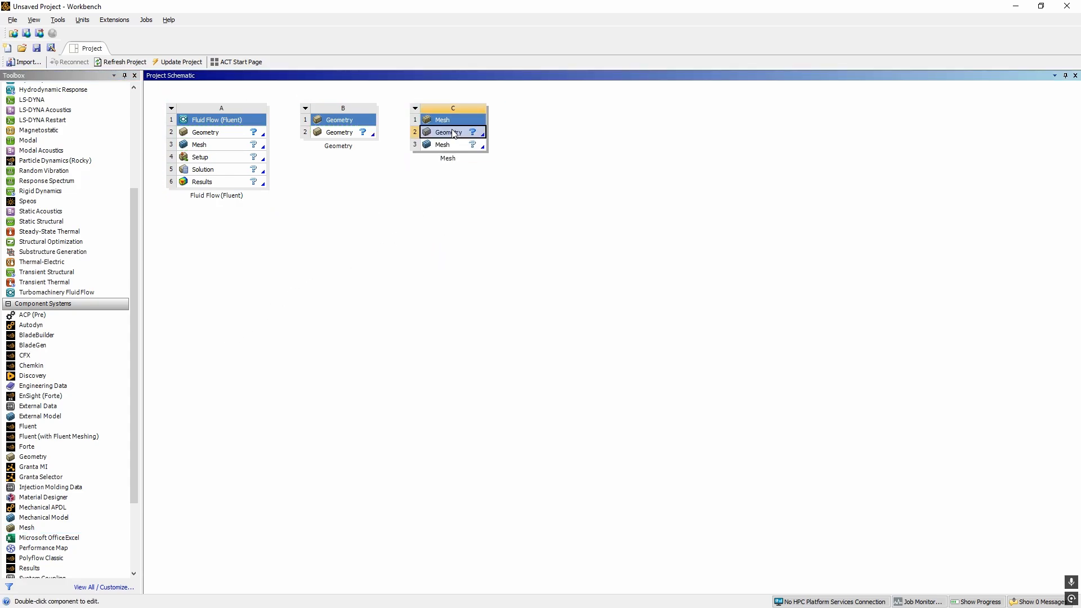
Open a new SpaceClaim geometry from the Fluid Flow (Fluent) system and view its repair tools
{"action": "right_click", "coordinate": [202, 138]}
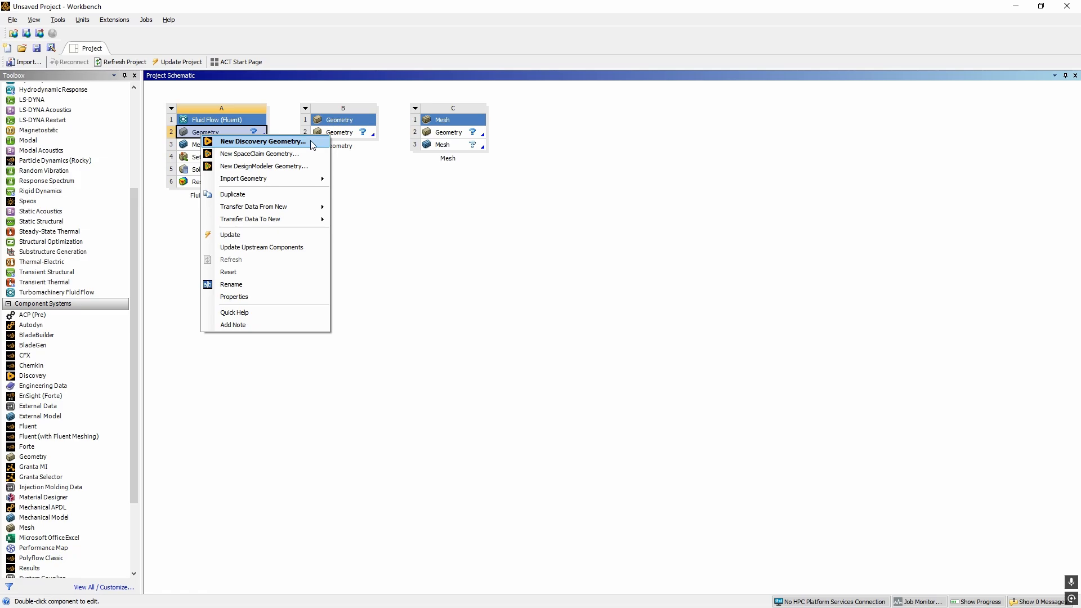
{"action": "left_click", "coordinate": [284, 158]}
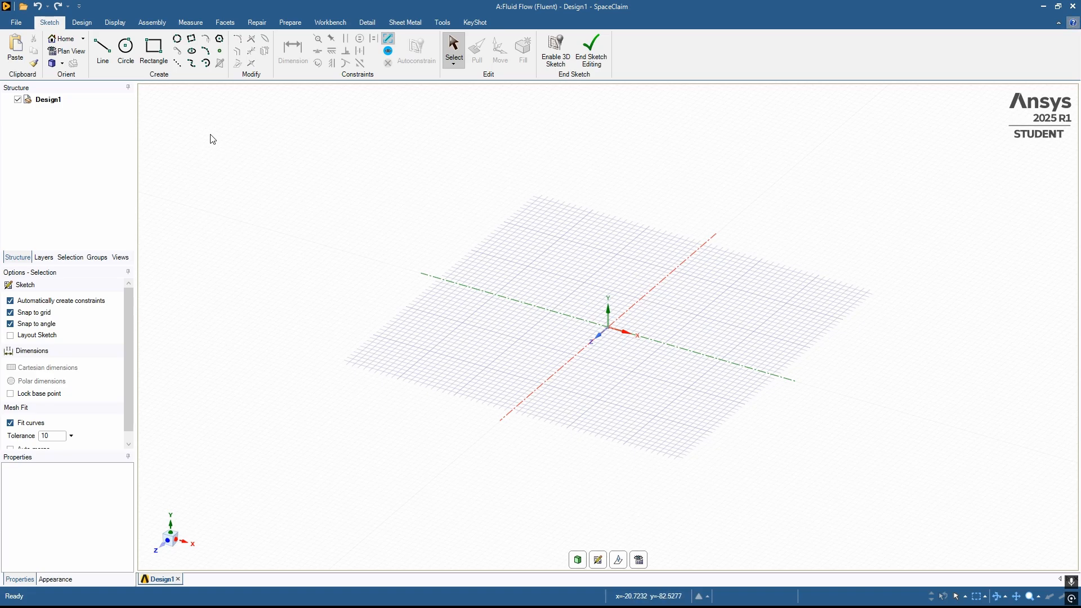
{"action": "left_click", "coordinate": [257, 23]}
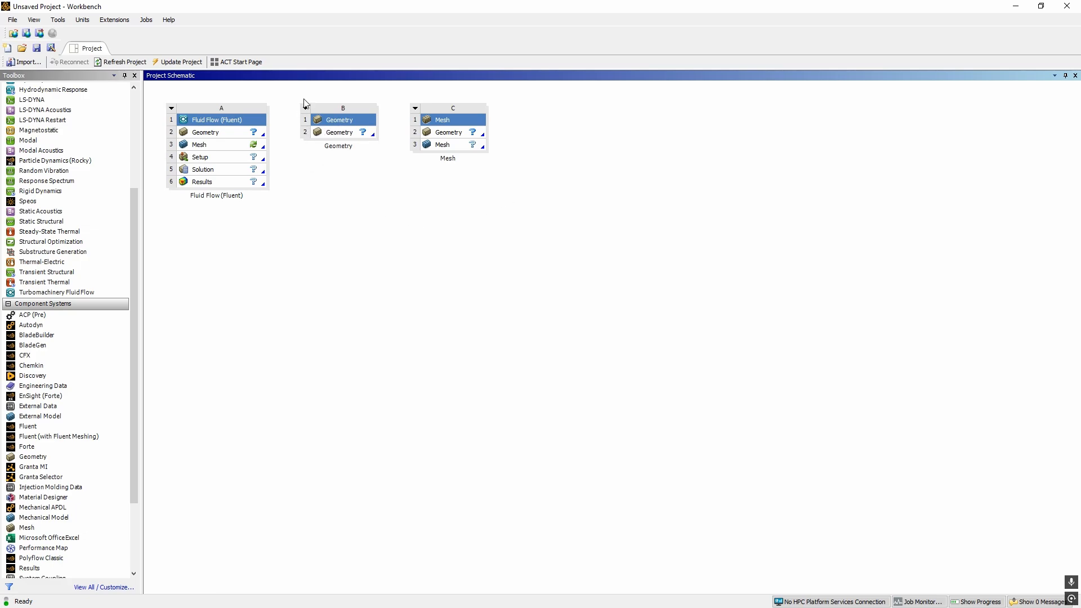
Share the standalone Geometry system's geometry cell with the geometry cell of the Fluid Flow (Fluent) system
{"action": "left_click_drag", "start_coordinate": [280, 87], "coordinate": [396, 166]}
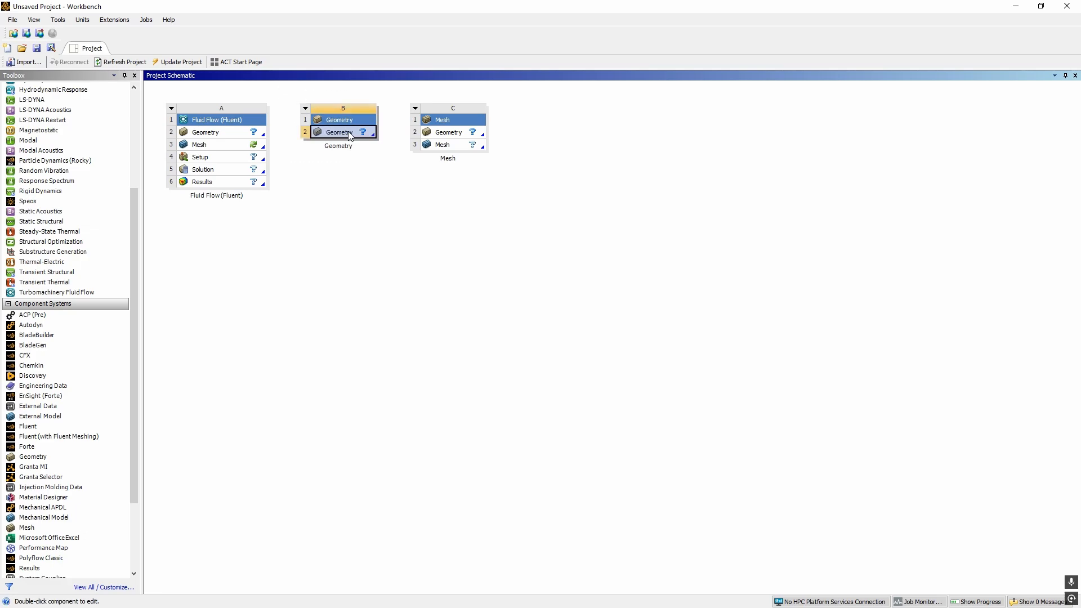
{"action": "right_click", "coordinate": [376, 189]}
{"action": "left_click", "coordinate": [347, 134]}
{"action": "left_click_drag", "start_coordinate": [288, 95], "coordinate": [393, 173]}
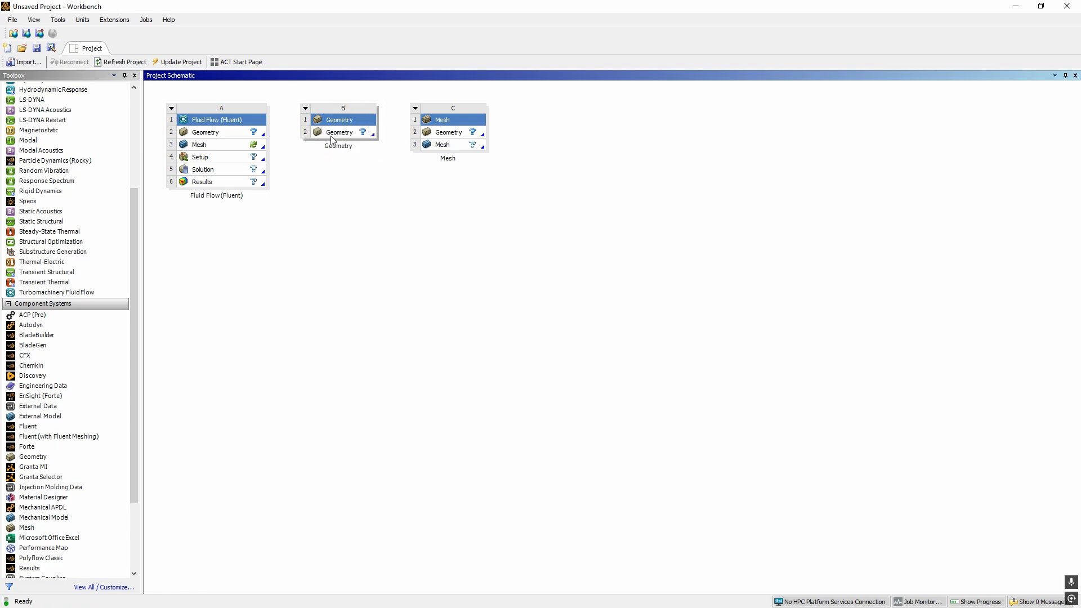
{"action": "left_click_drag", "start_coordinate": [337, 133], "coordinate": [222, 133]}
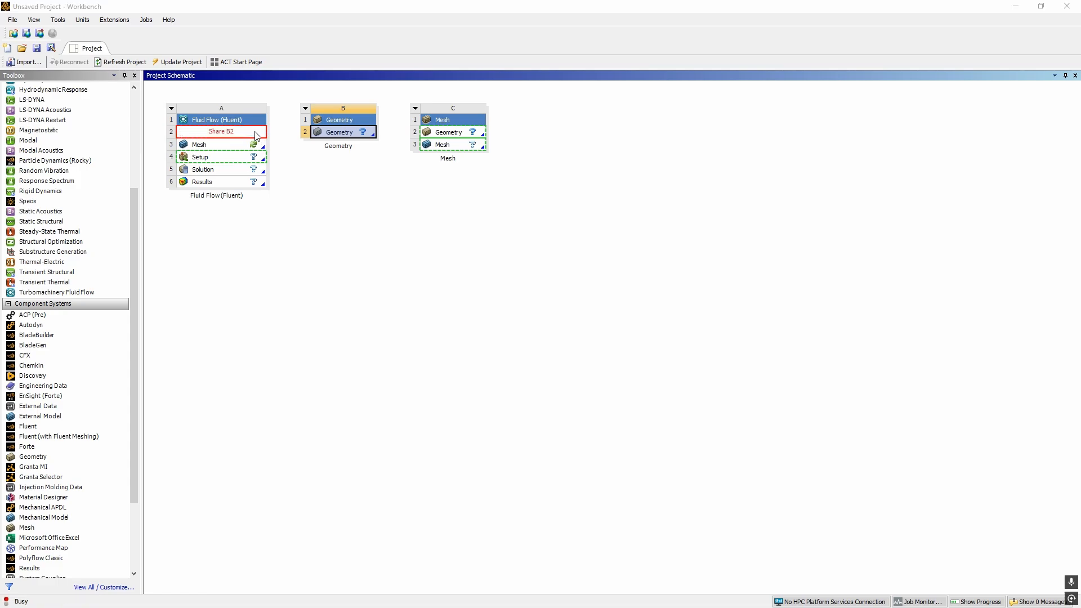
{"action": "left_click", "coordinate": [560, 328]}
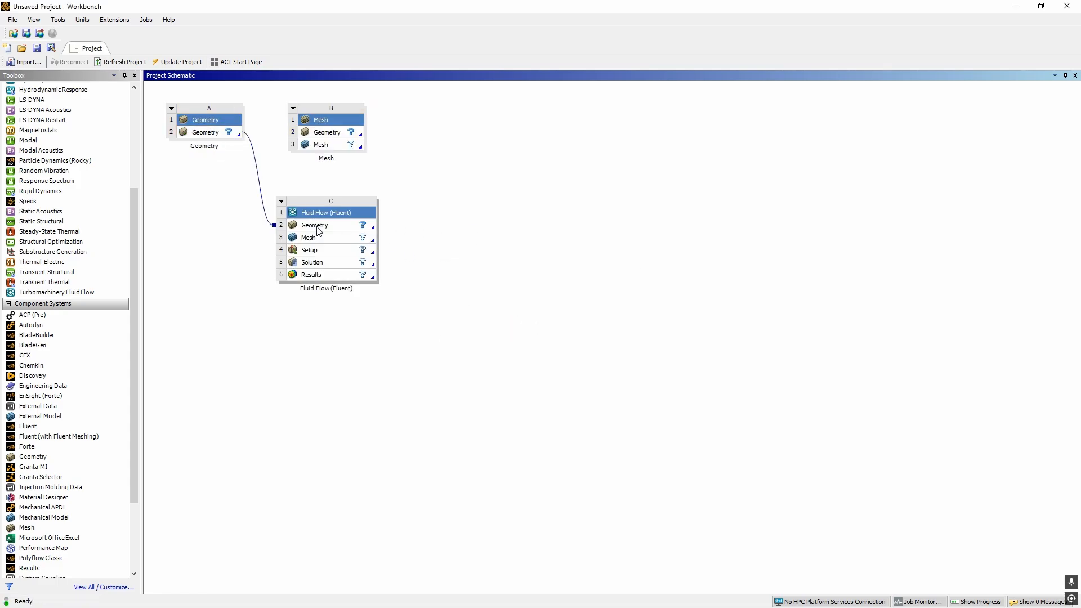
Check the geometry options of the linked Fluid Flow (Fluent) system and delete its link to the standalone Geometry system
{"action": "right_click", "coordinate": [316, 226]}
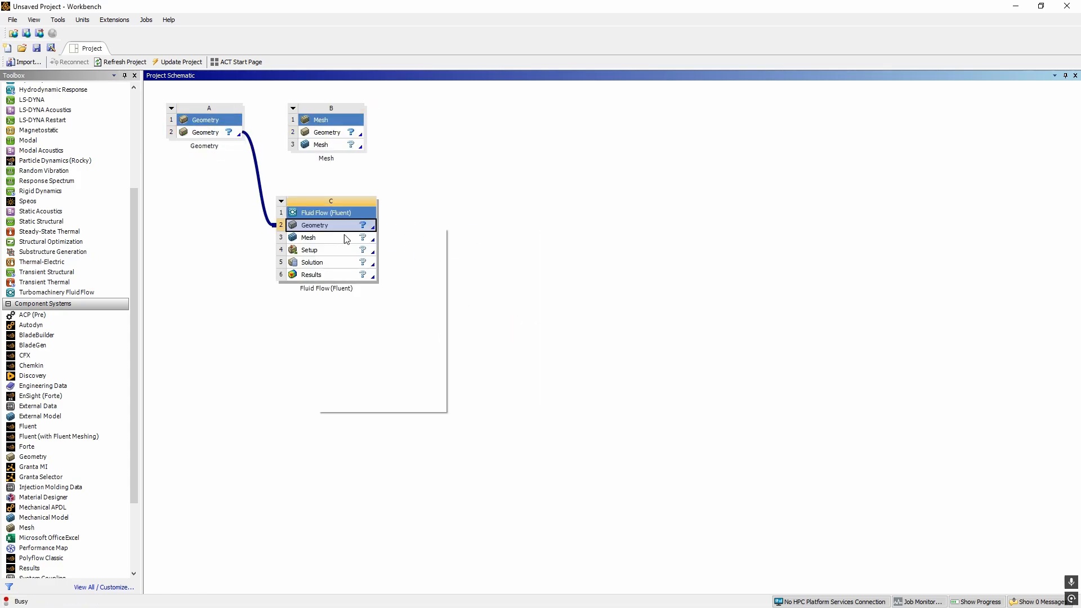
{"action": "left_click", "coordinate": [480, 268]}
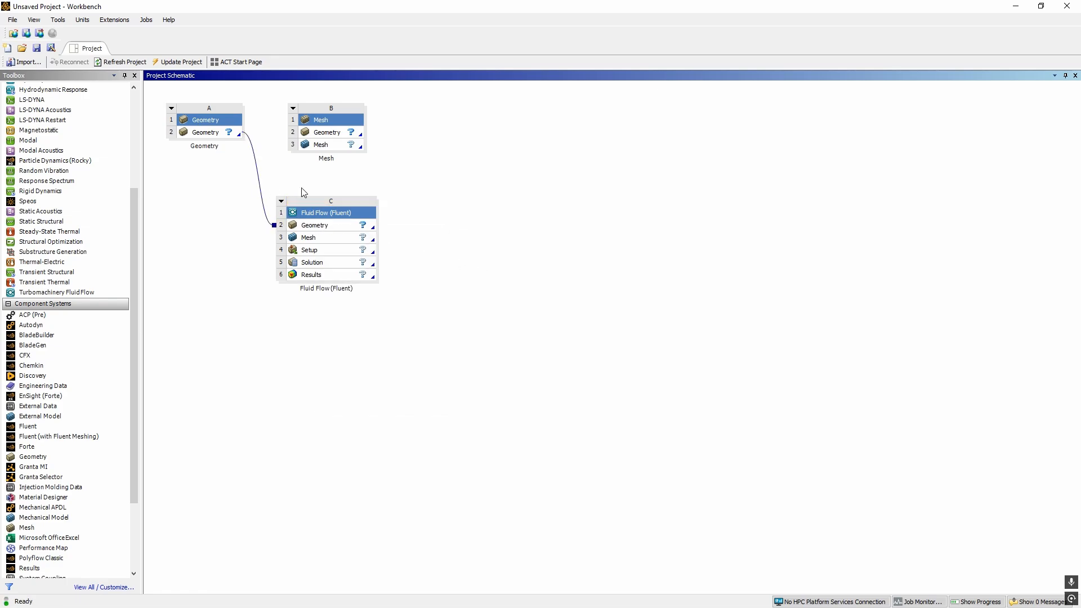
{"action": "left_click", "coordinate": [257, 168]}
{"action": "key", "text": "Delete"}
{"action": "right_click", "coordinate": [350, 226]}
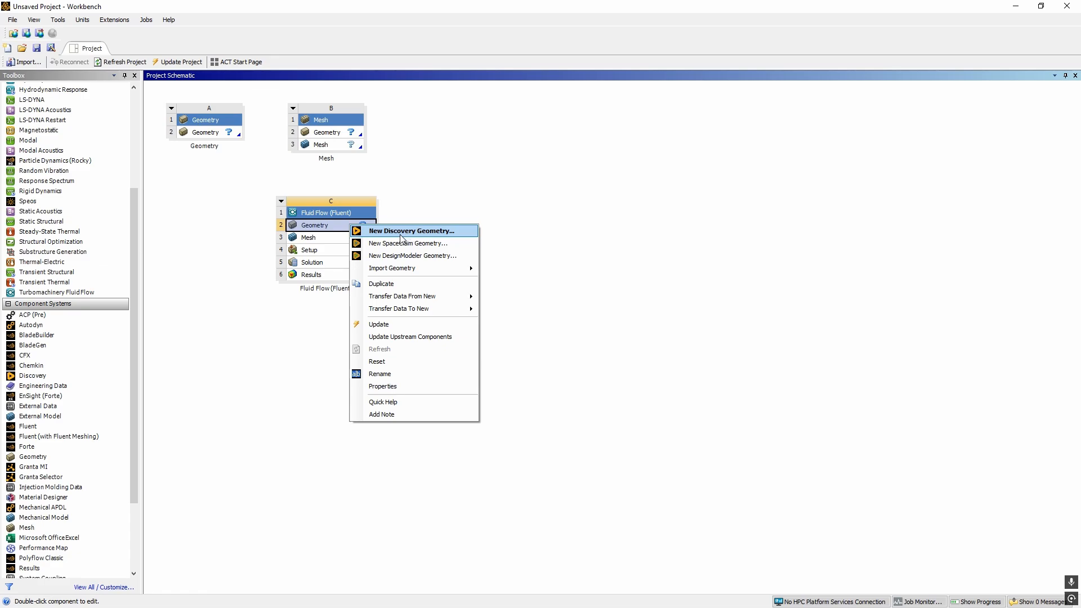
{"action": "mouse_move", "coordinate": [400, 270]}
{"action": "left_click", "coordinate": [405, 193]}
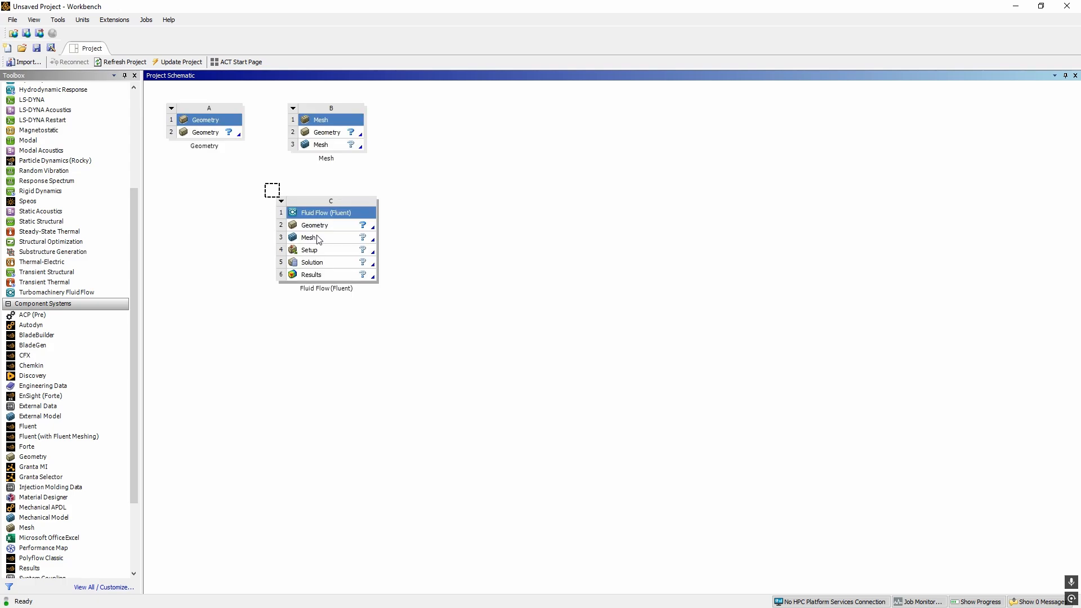
{"action": "scroll", "coordinate": [84, 194], "scroll_direction": "up", "scroll_amount": 5}
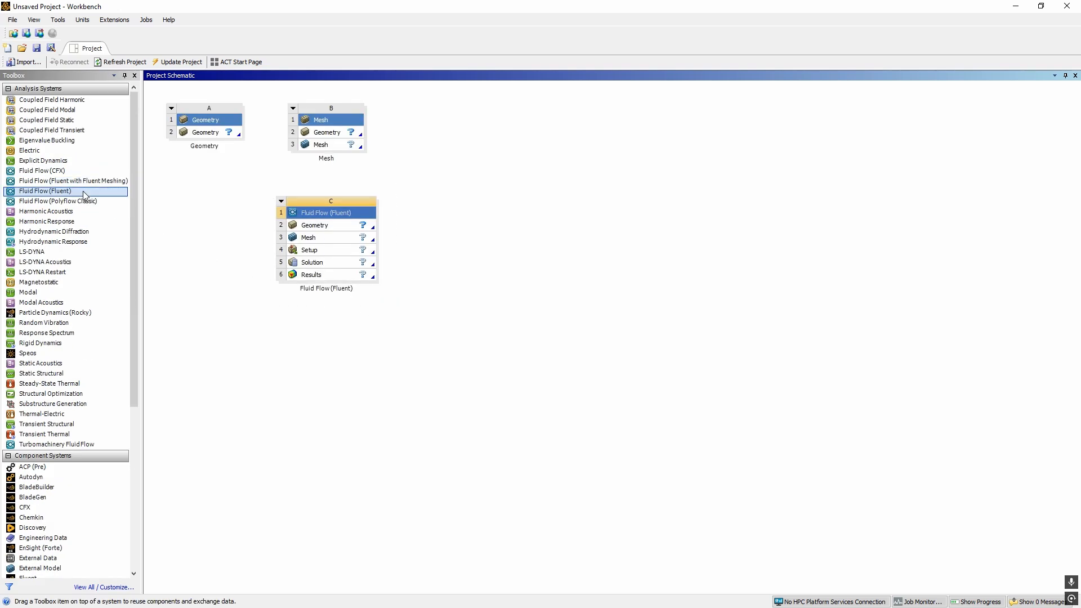
{"action": "scroll", "coordinate": [84, 197], "scroll_direction": "down", "scroll_amount": 7}
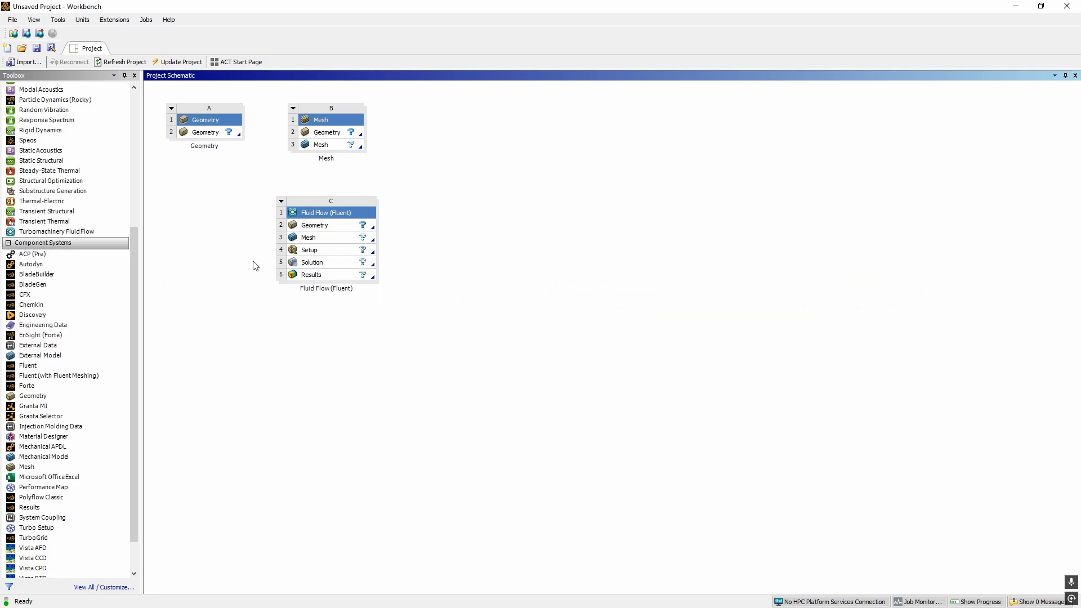
Create a new DesignModeler geometry for the Fluid Flow (Fluent) system
{"action": "right_click", "coordinate": [303, 225]}
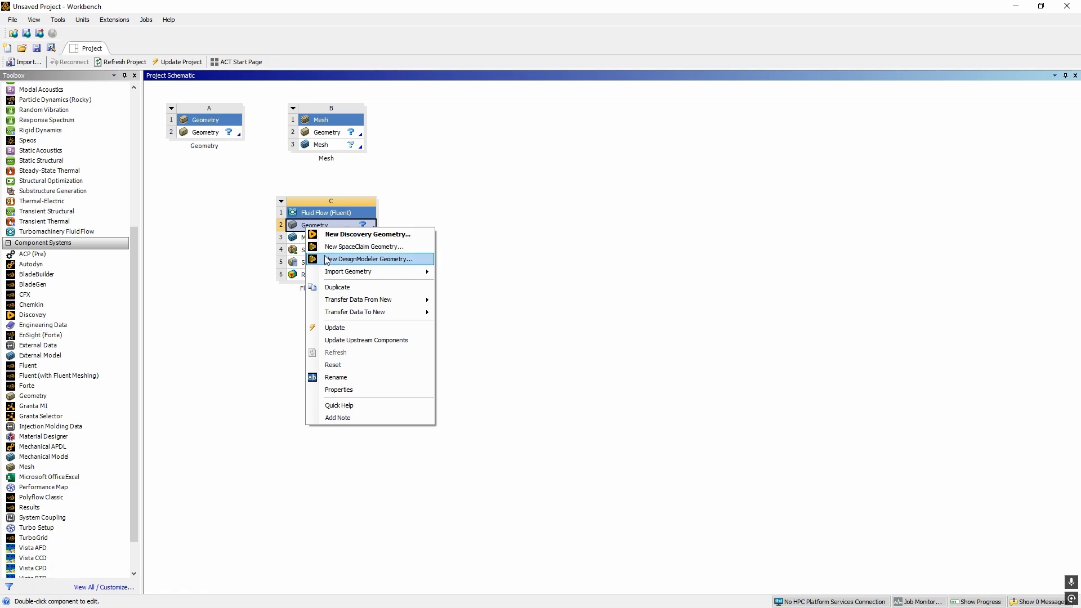
{"action": "left_click", "coordinate": [369, 259]}
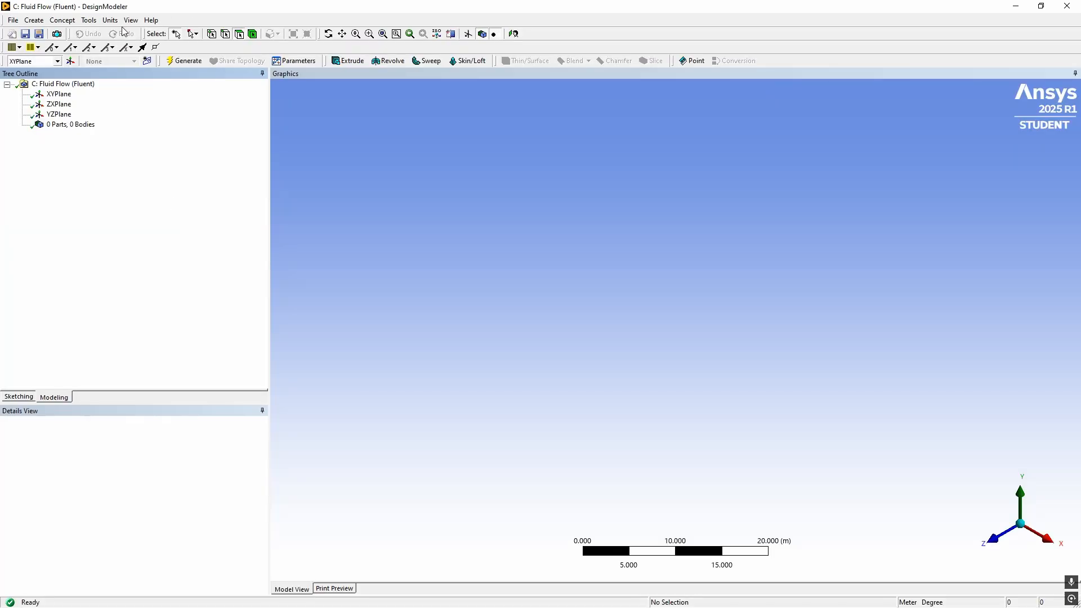
{"action": "left_click", "coordinate": [14, 21]}
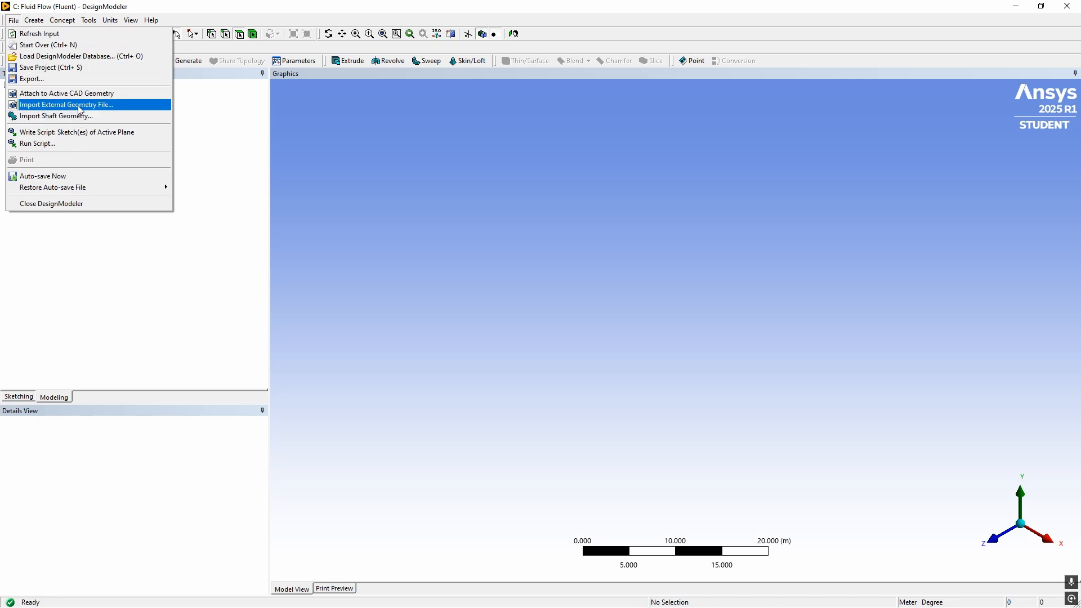
{"action": "left_click", "coordinate": [205, 256]}
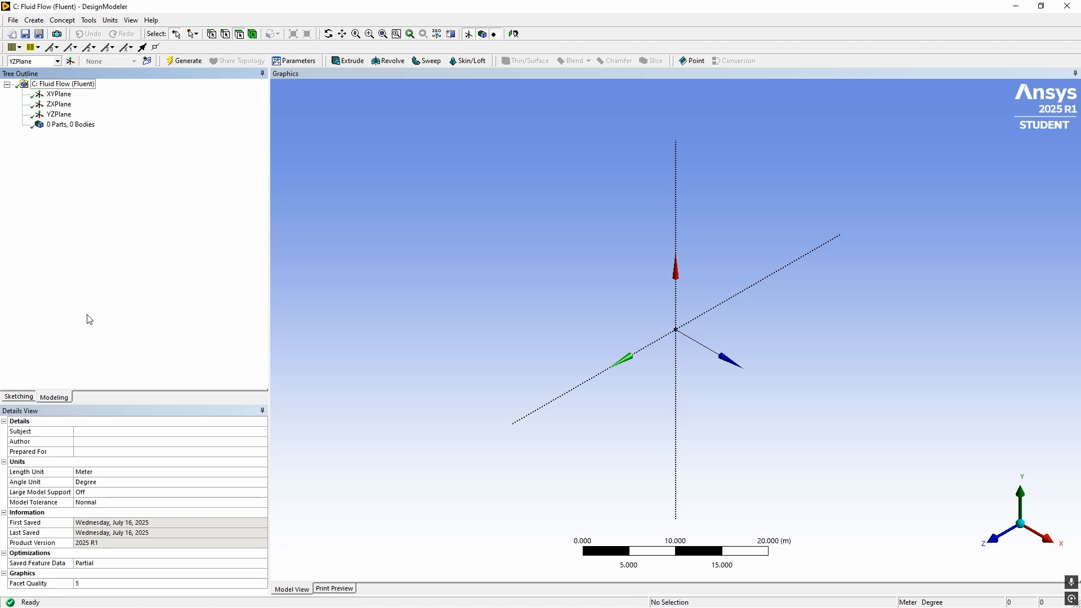
Start a new sketch on the YZPlane, viewed face-on
{"action": "left_click", "coordinate": [20, 397]}
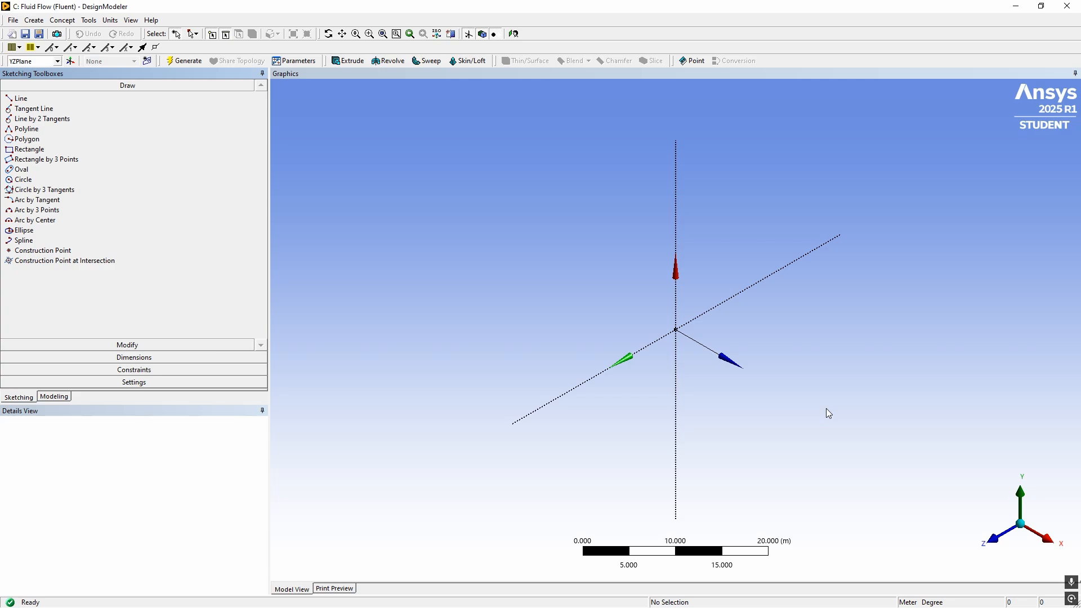
{"action": "left_click", "coordinate": [1047, 540]}
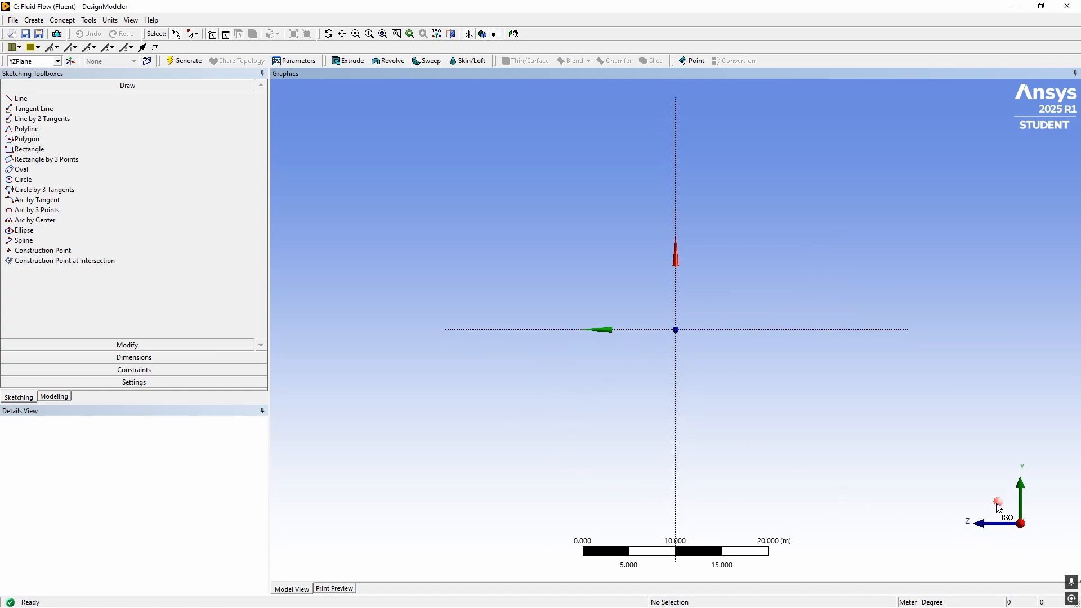
{"action": "left_click", "coordinate": [147, 61]}
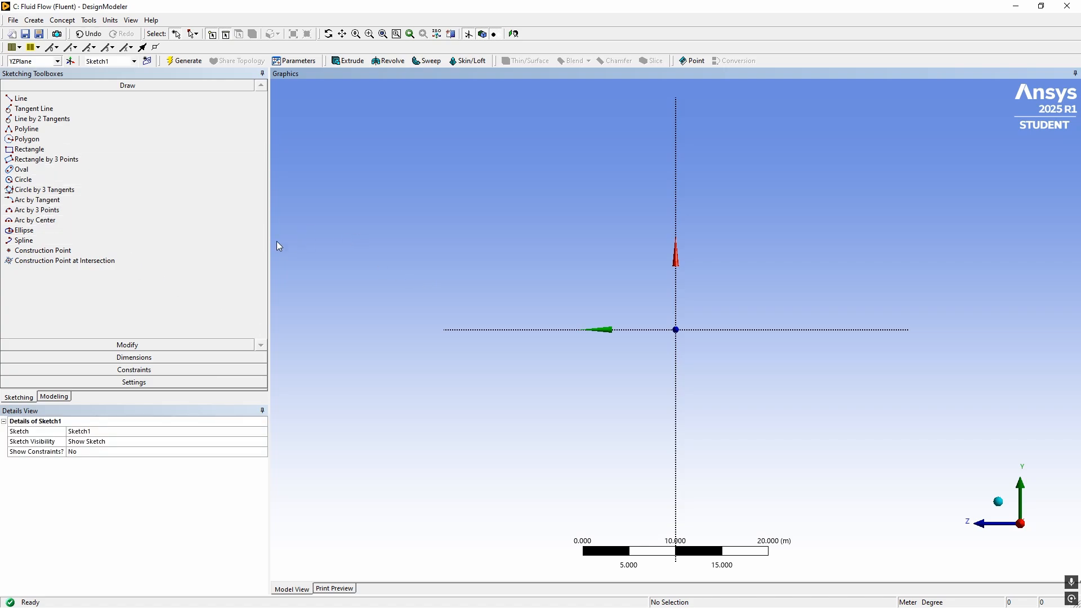
Draw the airfoil's upper surface as an open spline about 26 m long, arching about 5 m above the horizontal axis
{"action": "left_click", "coordinate": [225, 241]}
{"action": "left_click", "coordinate": [586, 330]}
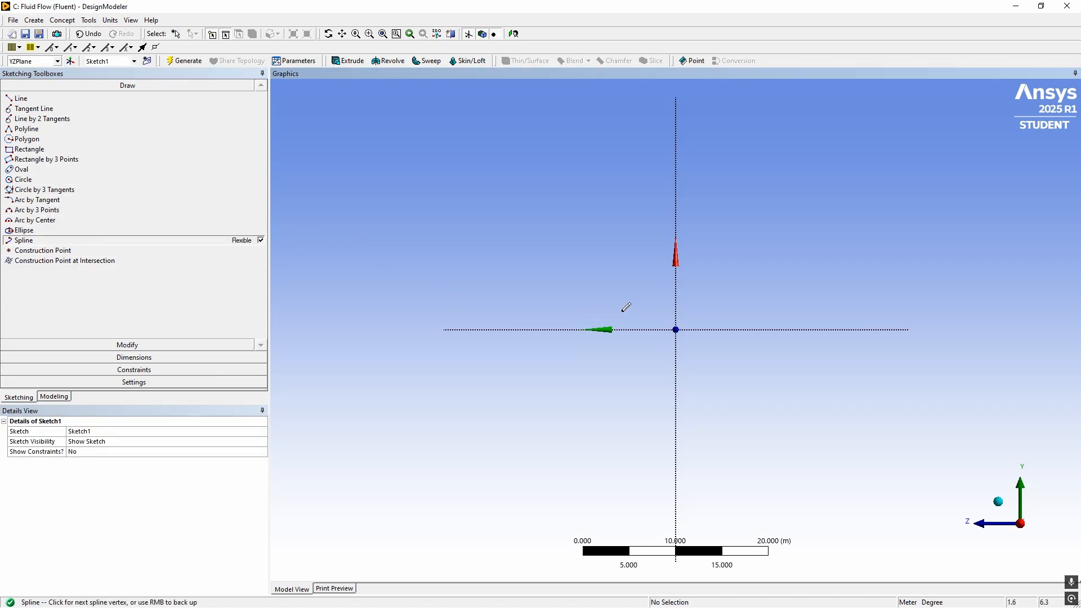
{"action": "left_click", "coordinate": [769, 305]}
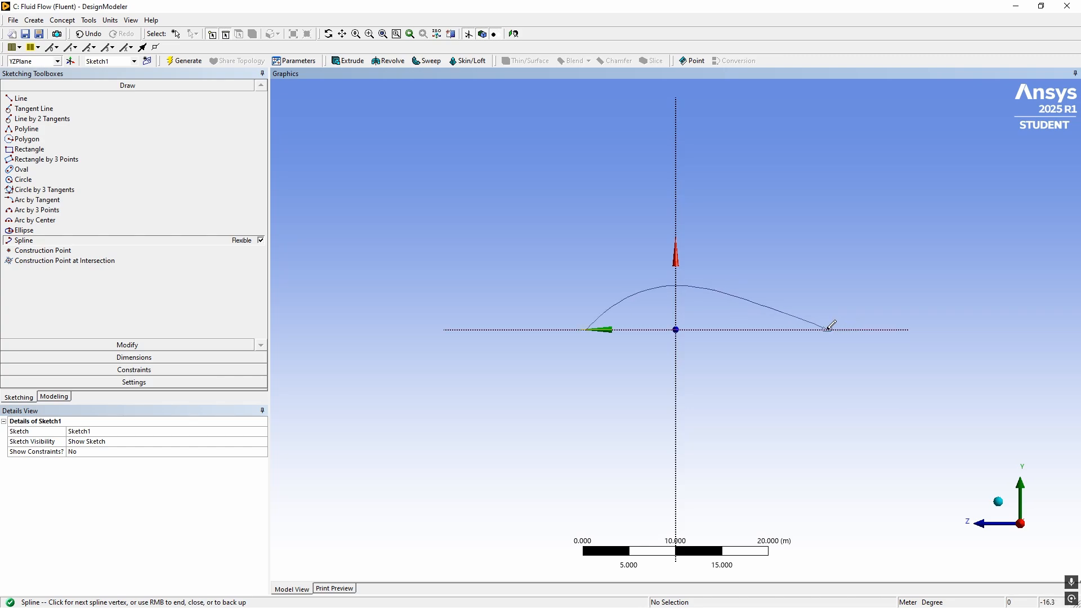
{"action": "left_click", "coordinate": [826, 329]}
{"action": "right_click", "coordinate": [827, 371]}
{"action": "left_click", "coordinate": [855, 377]}
Draw the airfoil's lower surface as an open spline joining both ends of the upper curve, about 2 m below the horizontal axis
{"action": "left_click", "coordinate": [582, 330]}
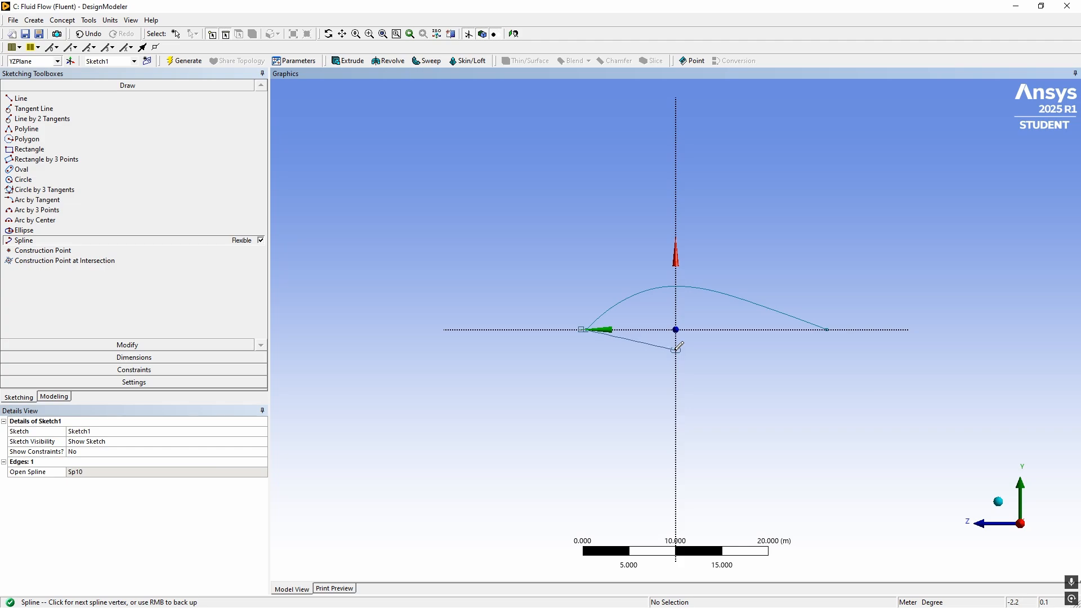
{"action": "left_click", "coordinate": [676, 350]}
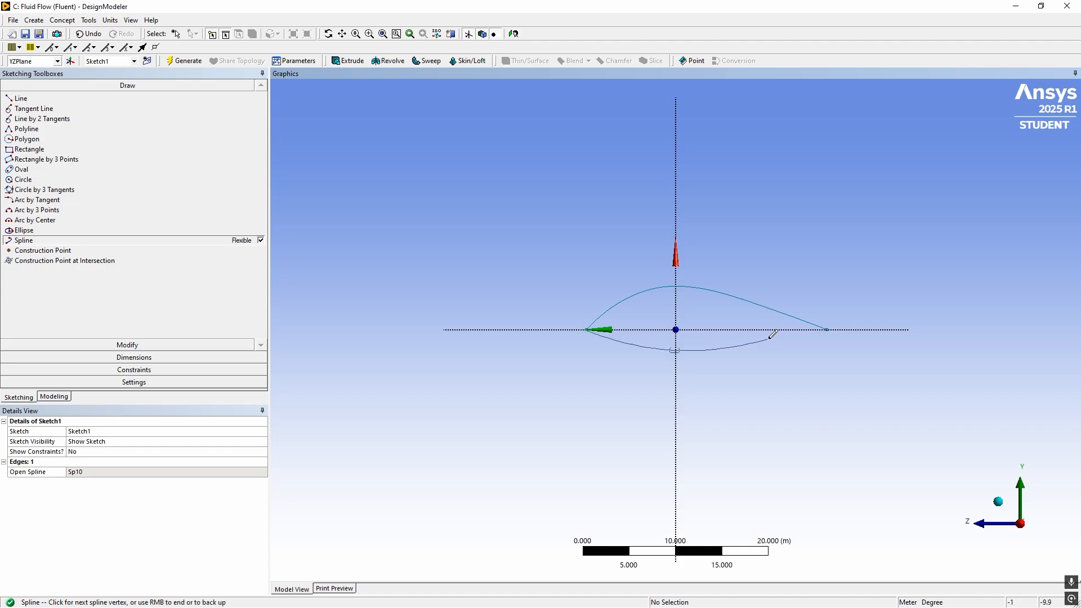
{"action": "left_click", "coordinate": [825, 330]}
{"action": "right_click", "coordinate": [825, 335]}
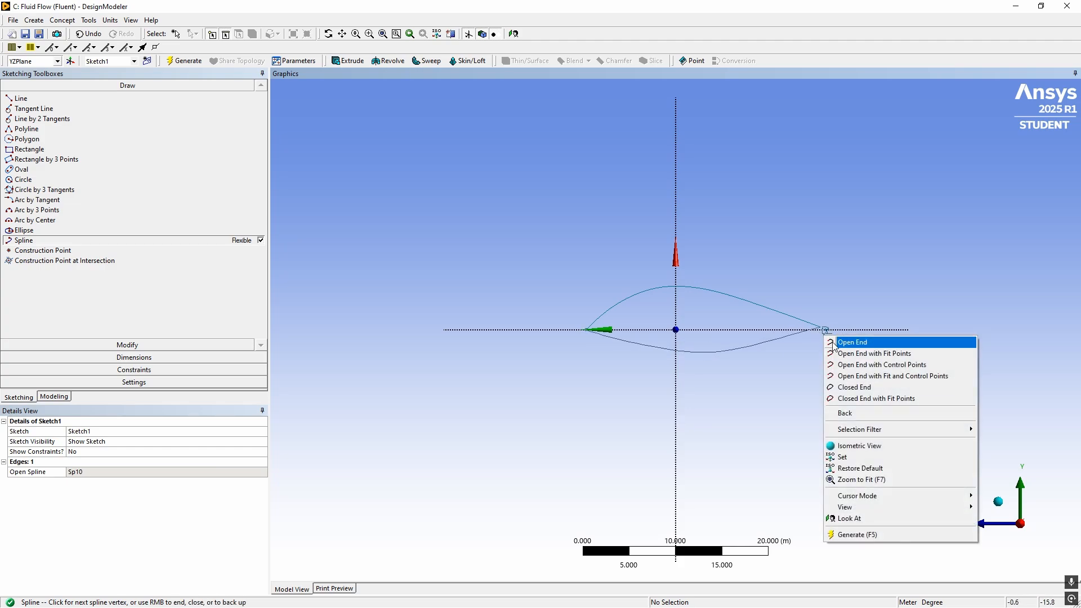
{"action": "left_click", "coordinate": [835, 343]}
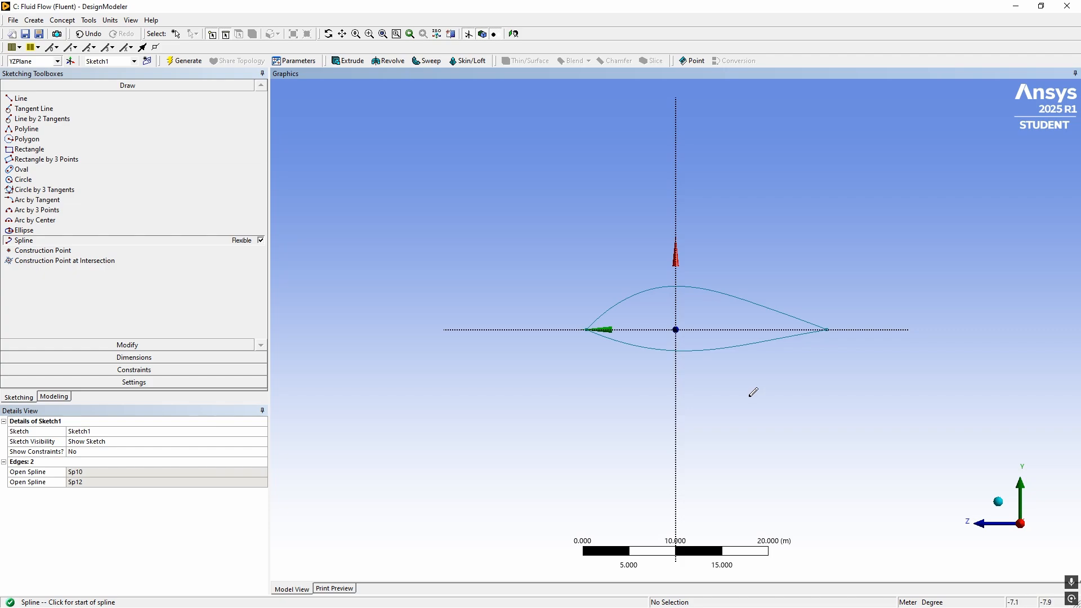
{"action": "key", "text": "Escape"}
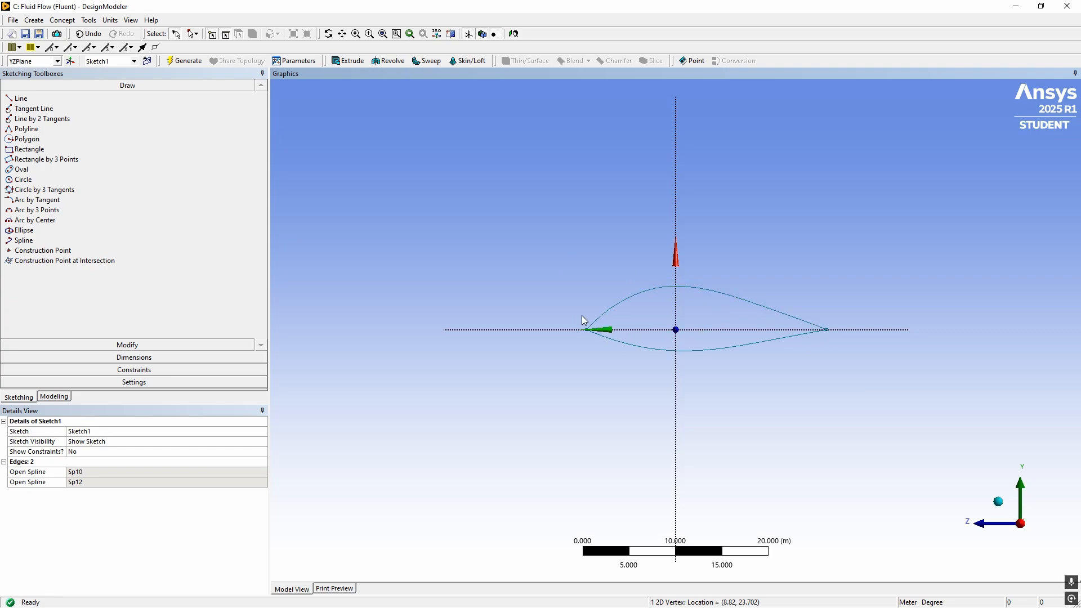
Extrude the airfoil sketch to a fixed depth of 5 m with Add Material and generate the body
{"action": "left_click", "coordinate": [349, 62]}
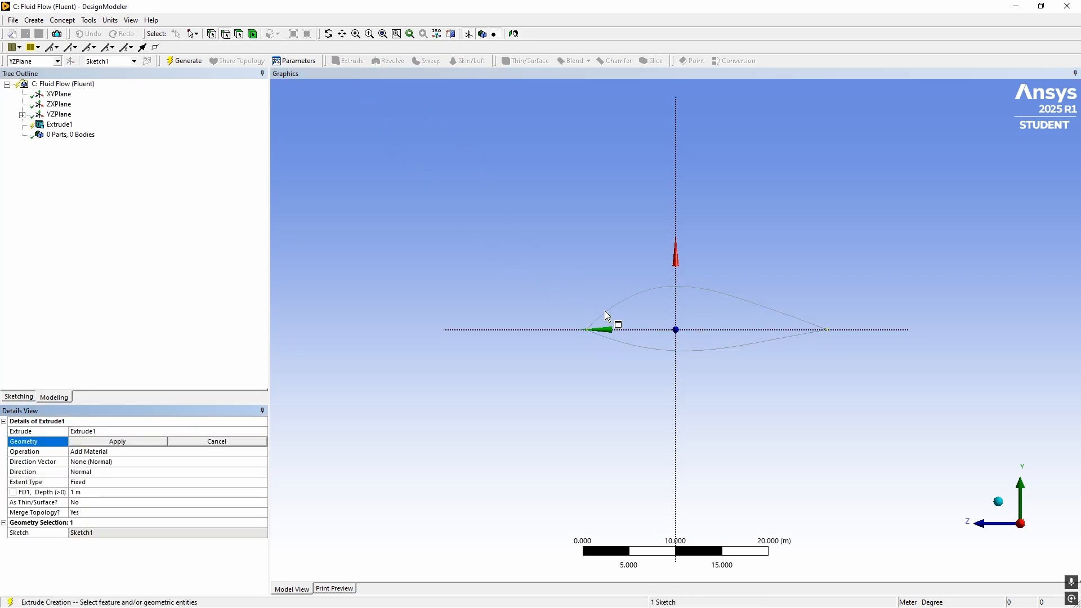
{"action": "left_click", "coordinate": [1001, 500]}
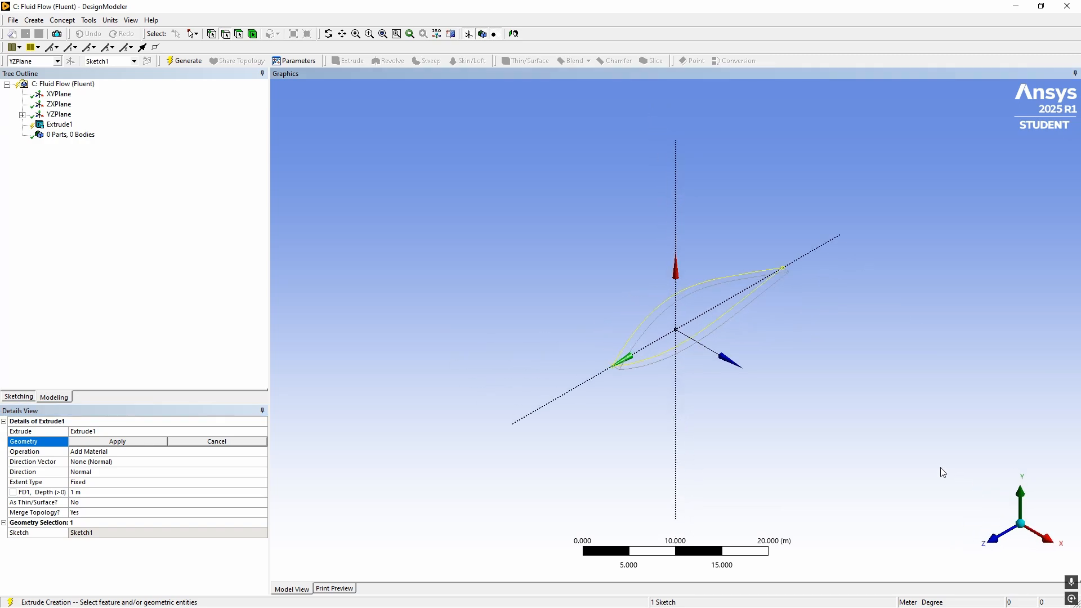
{"action": "left_click", "coordinate": [157, 442]}
{"action": "left_click", "coordinate": [99, 494]}
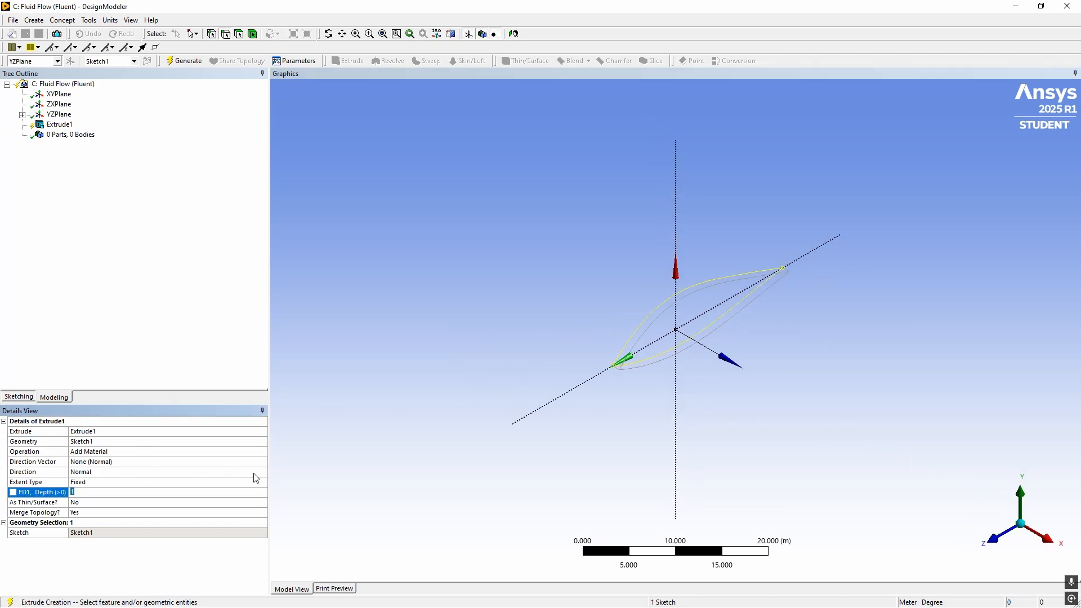
{"action": "key", "text": "Return"}
{"action": "type", "text": "5"}
{"action": "left_click", "coordinate": [389, 297]}
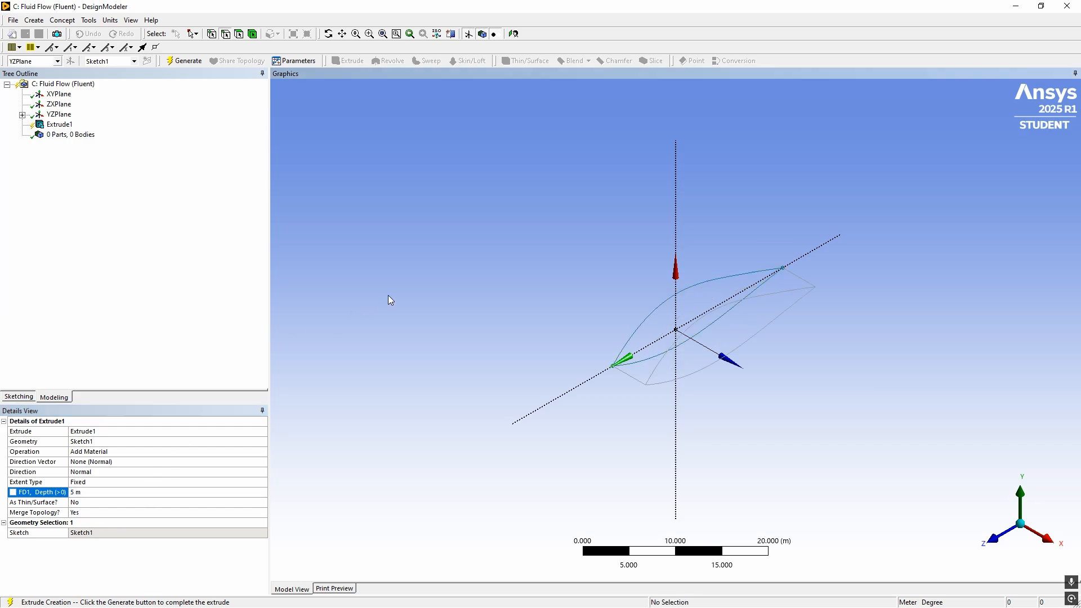
{"action": "left_click", "coordinate": [109, 494]}
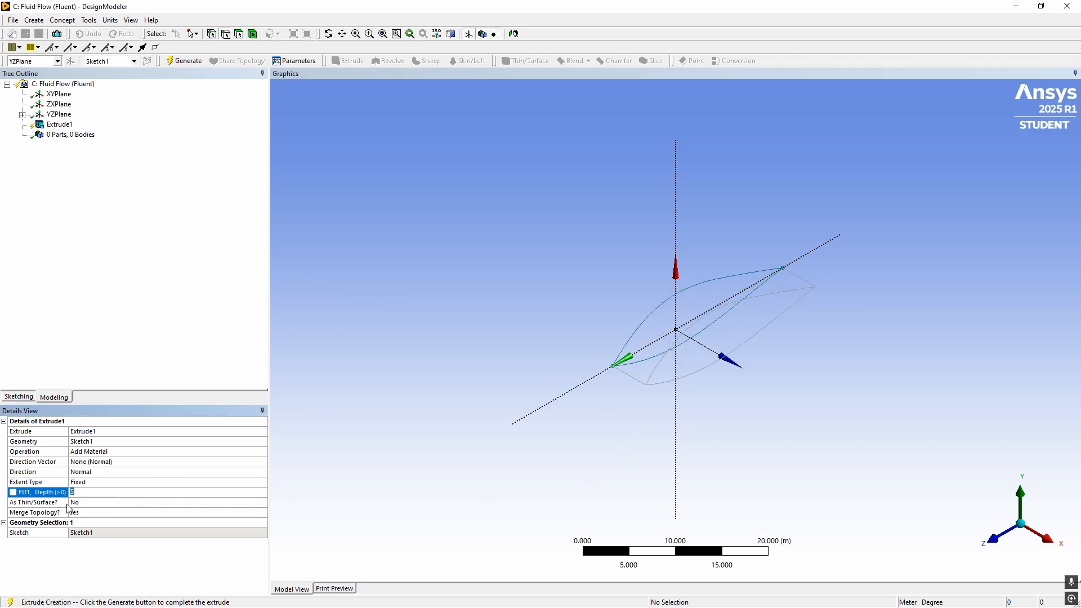
{"action": "left_click", "coordinate": [186, 61]}
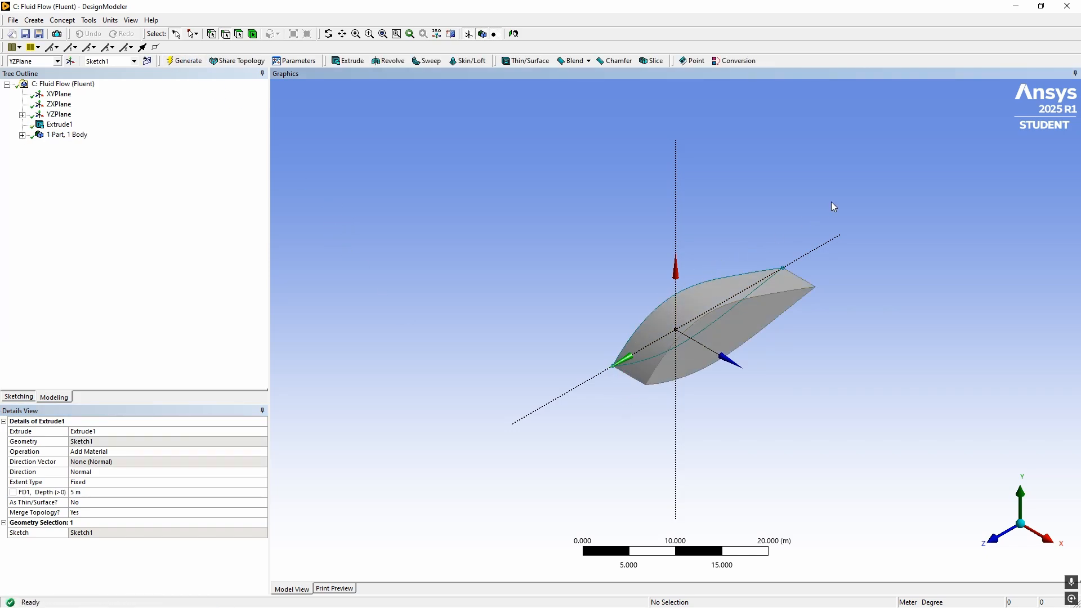
Start a Fixed Radius Blend and assign the airfoil's leading edge as its geometry
{"action": "middle_click_drag", "start_coordinate": [820, 371], "coordinate": [590, 155]}
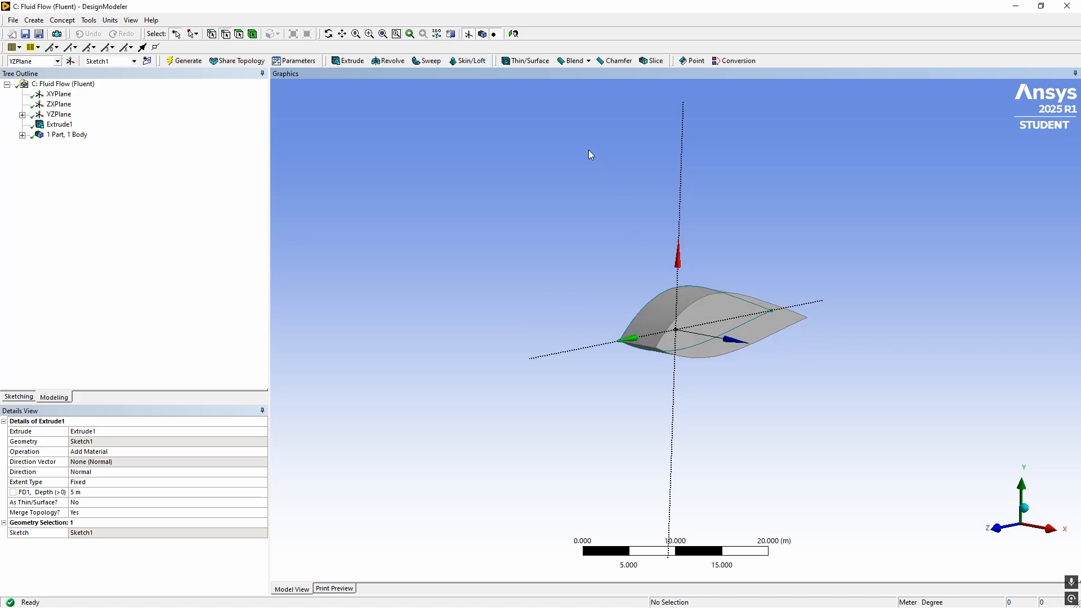
{"action": "left_click", "coordinate": [577, 65]}
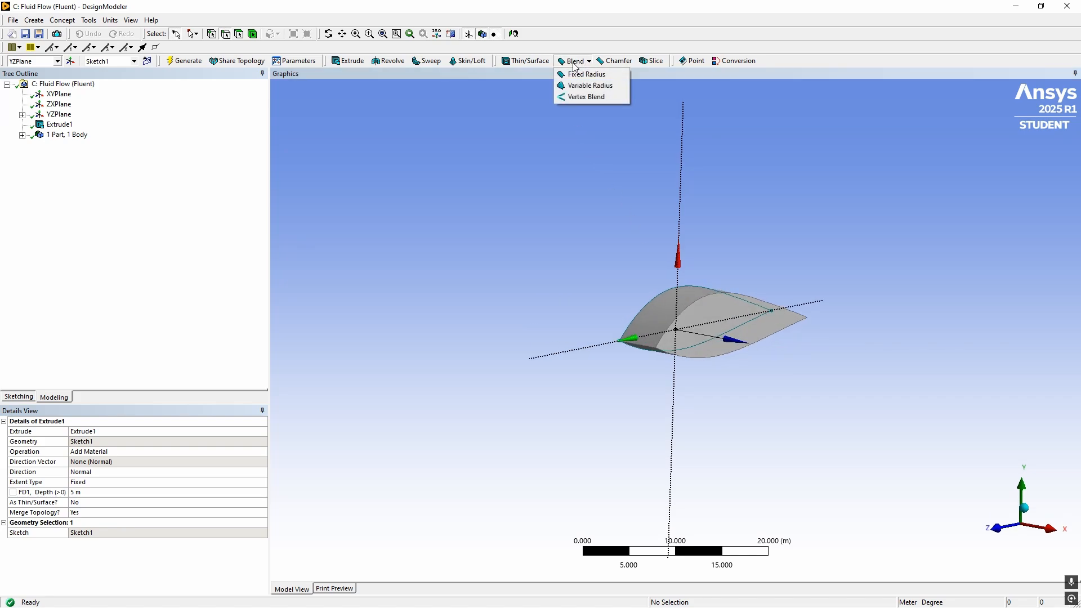
{"action": "left_click", "coordinate": [574, 77]}
{"action": "middle_click_drag", "start_coordinate": [603, 160], "coordinate": [589, 226]}
{"action": "scroll", "coordinate": [630, 383], "scroll_direction": "down", "scroll_amount": 2}
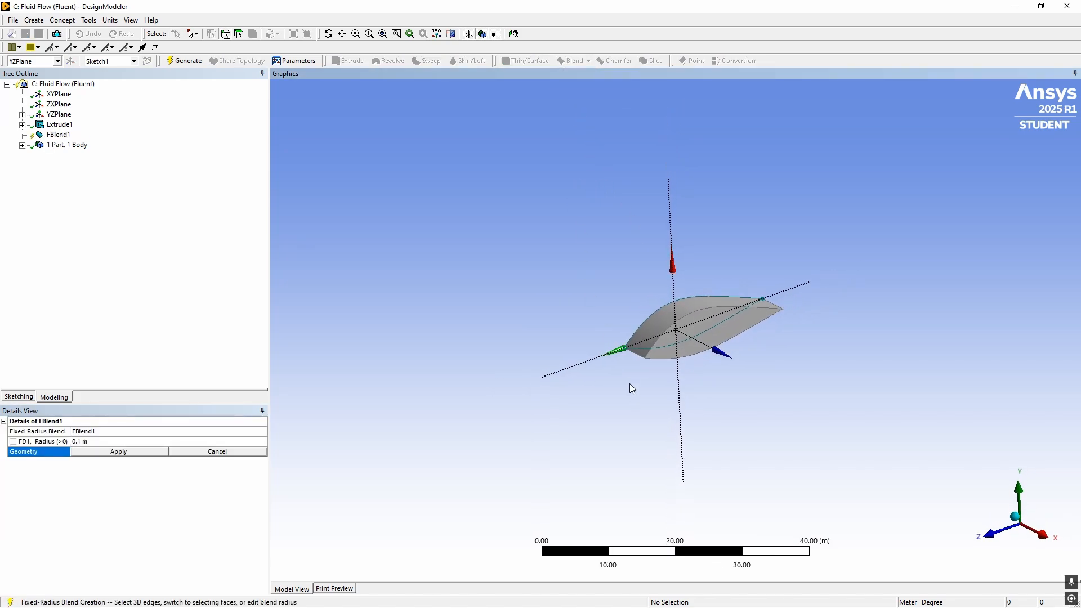
{"action": "scroll", "coordinate": [582, 391], "scroll_direction": "up", "scroll_amount": 5}
{"action": "left_click", "coordinate": [580, 394]}
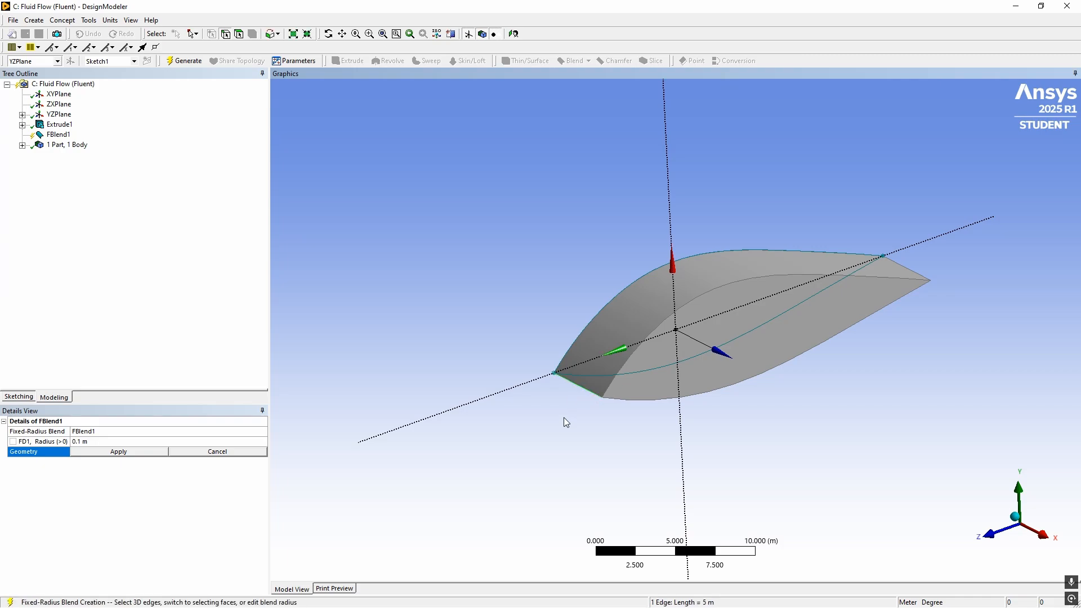
{"action": "middle_click_drag", "start_coordinate": [565, 423], "coordinate": [440, 468]}
{"action": "left_click", "coordinate": [126, 454]}
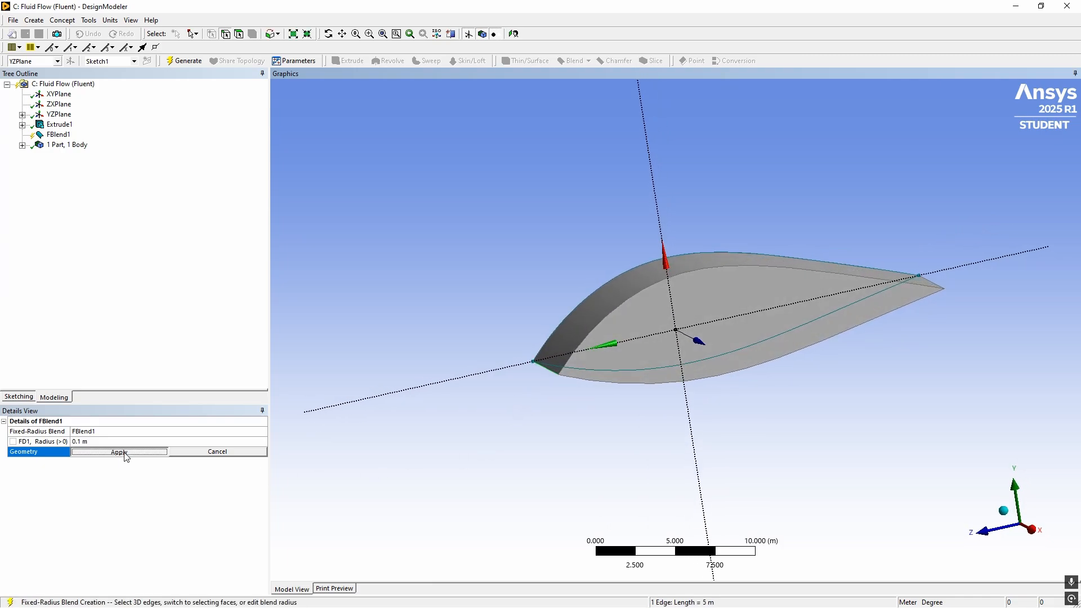
{"action": "scroll", "coordinate": [517, 388], "scroll_direction": "up", "scroll_amount": 2}
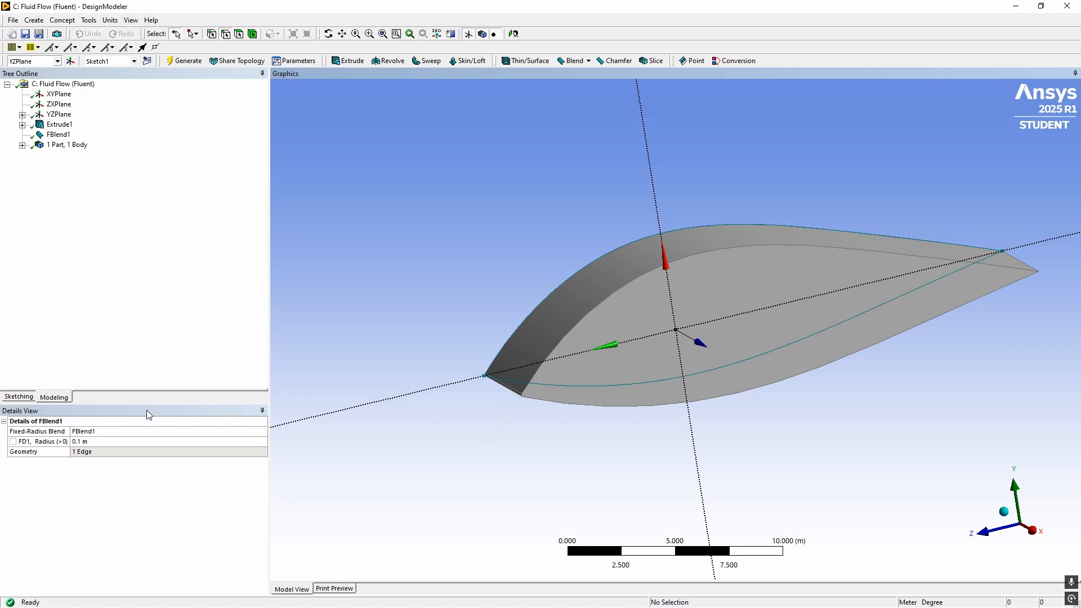
Set the leading-edge blend radius to 0.25 m and generate the blend
{"action": "left_click", "coordinate": [98, 442]}
{"action": "type", "text": "0"}
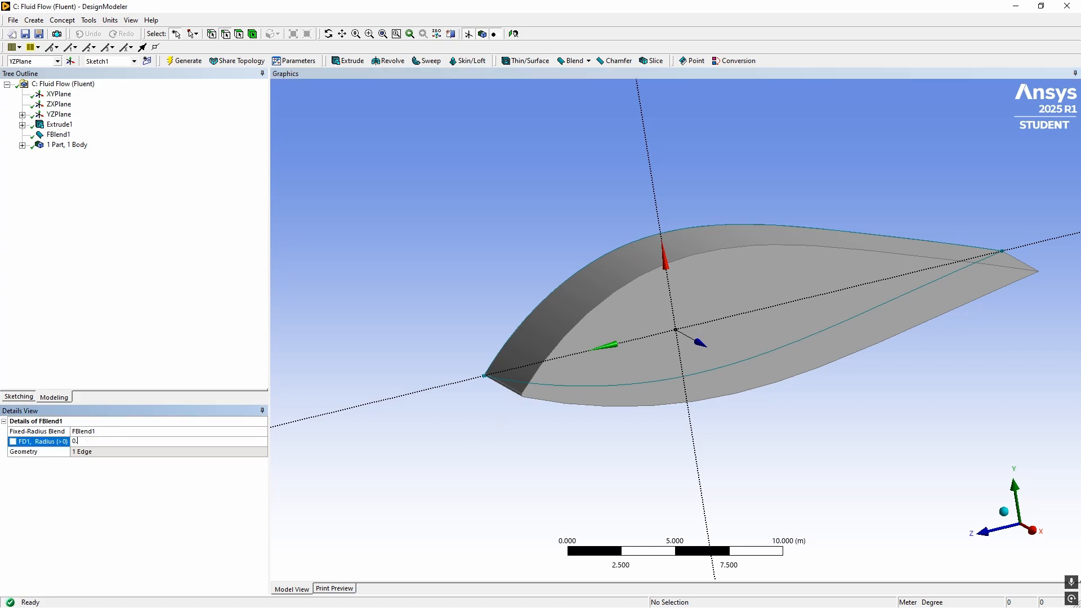
{"action": "type", "text": ".25"}
{"action": "key", "text": "Return"}
{"action": "left_click", "coordinate": [194, 65]}
{"action": "middle_click_drag", "start_coordinate": [422, 415], "coordinate": [711, 374]}
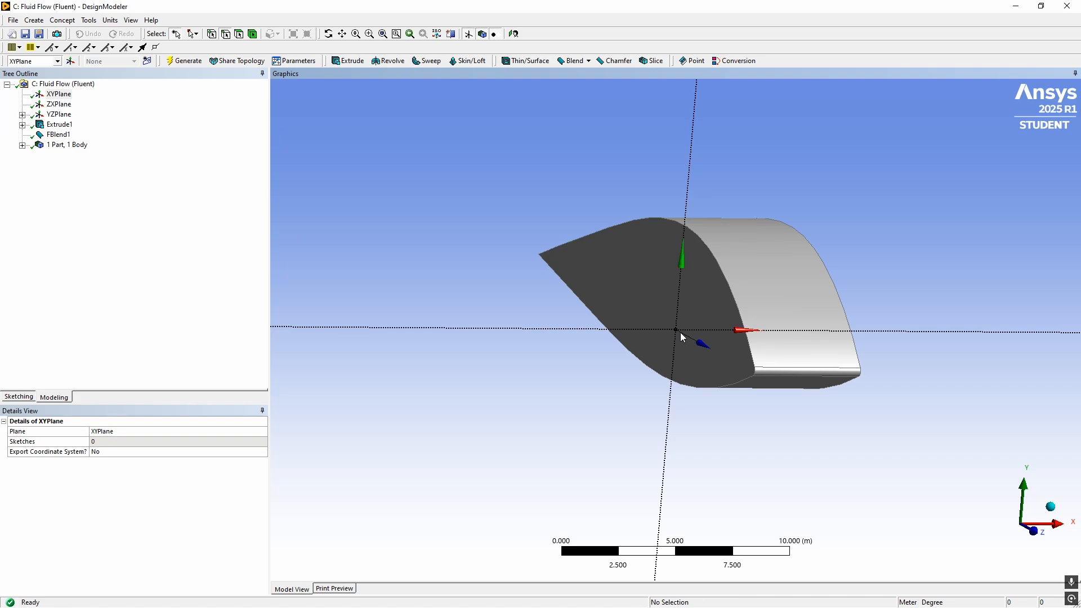
Start a new plane based on the XYPlane and set its first transform to Offset X
{"action": "middle_click_drag", "start_coordinate": [824, 440], "coordinate": [709, 415]}
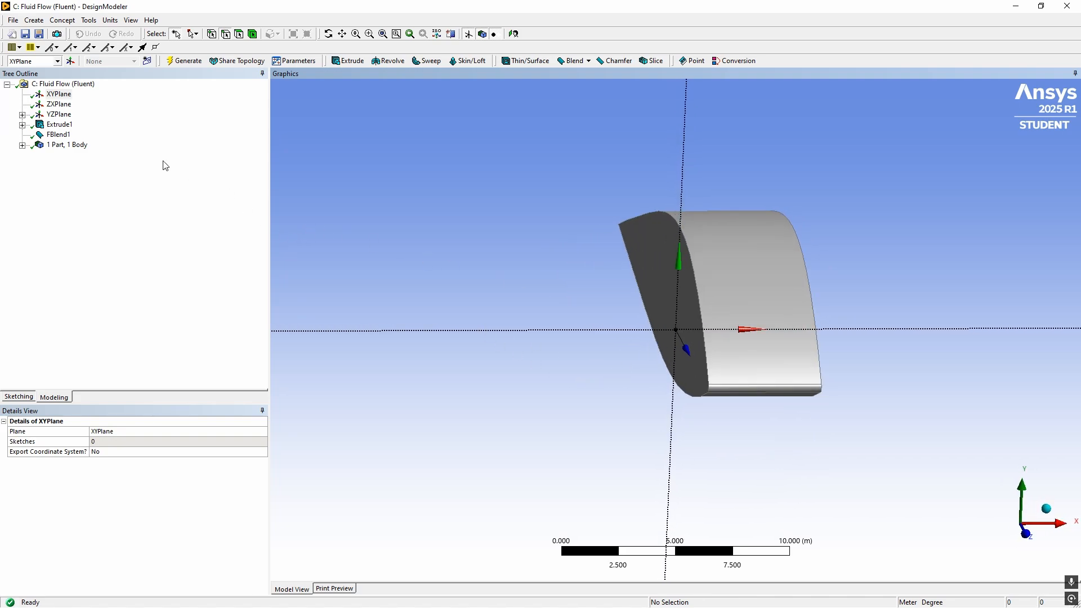
{"action": "left_click", "coordinate": [71, 62]}
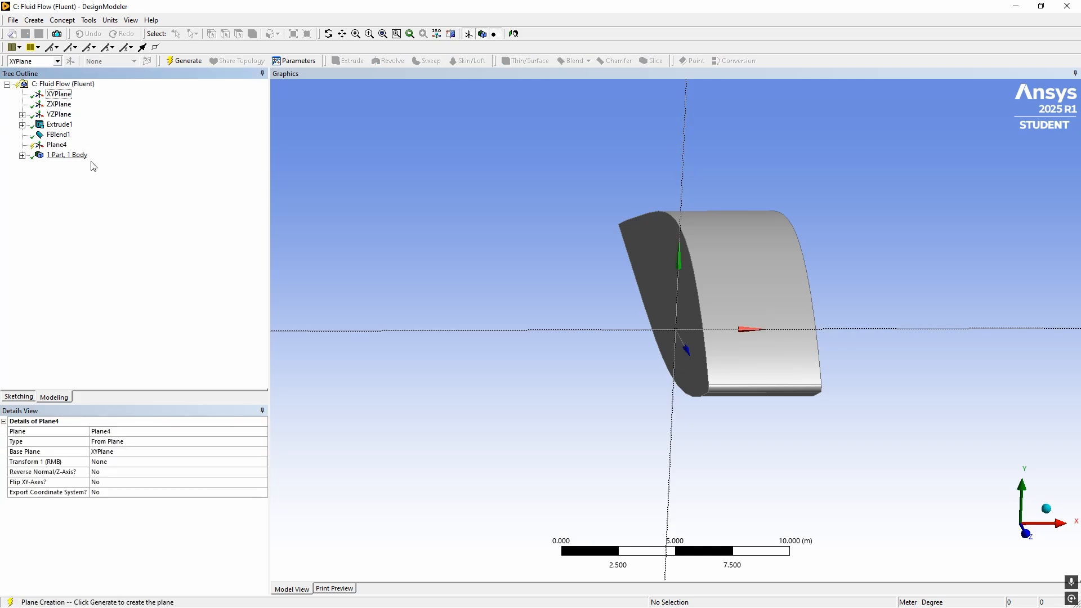
{"action": "middle_click_drag", "start_coordinate": [383, 261], "coordinate": [367, 268]}
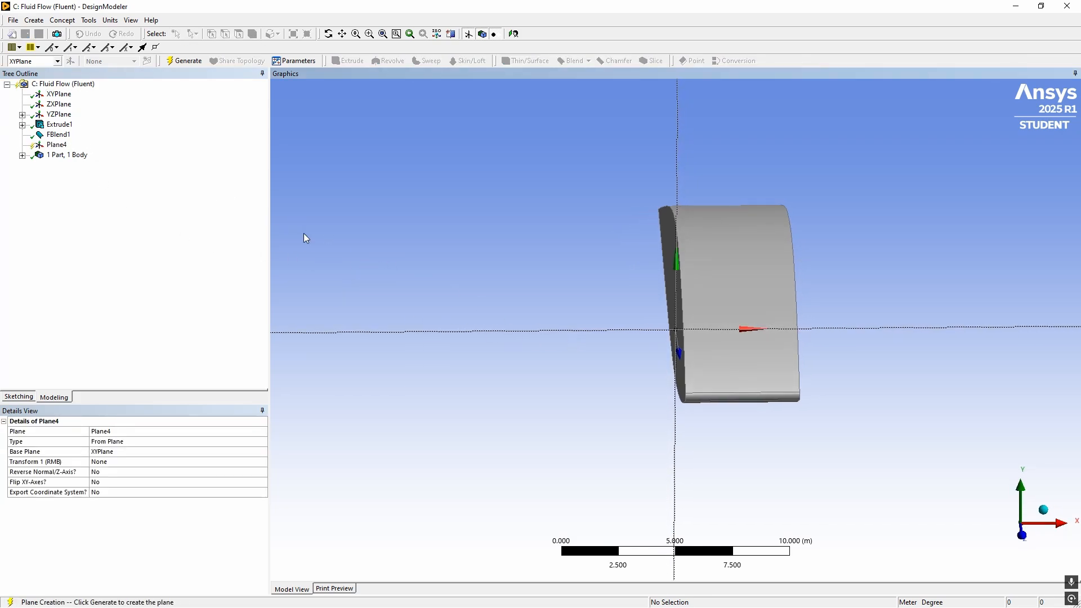
{"action": "middle_click_drag", "start_coordinate": [304, 234], "coordinate": [400, 248]}
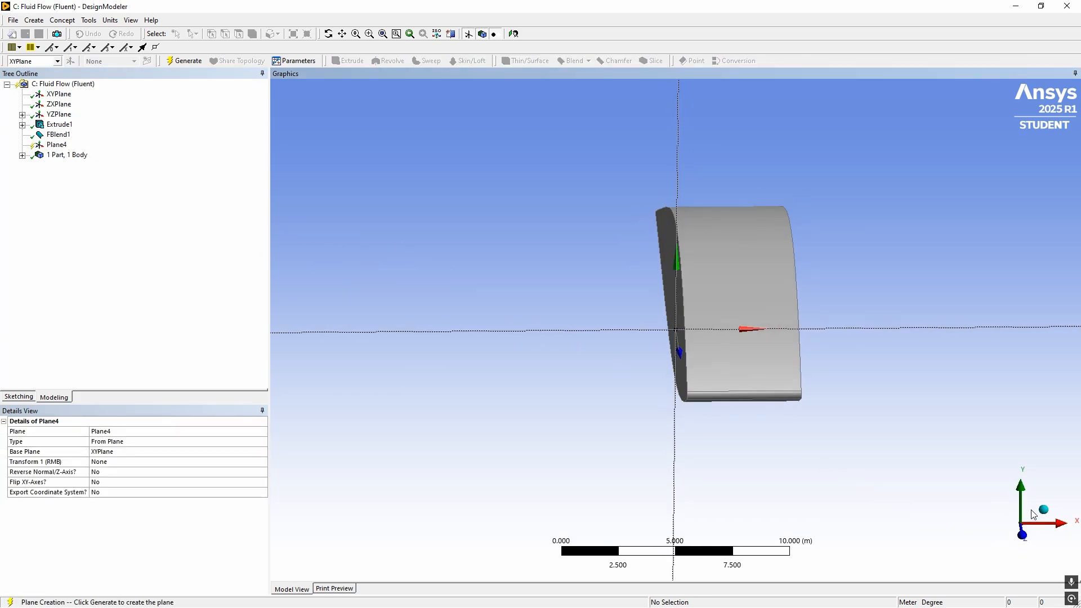
{"action": "left_click", "coordinate": [105, 467]}
{"action": "left_click", "coordinate": [263, 463]}
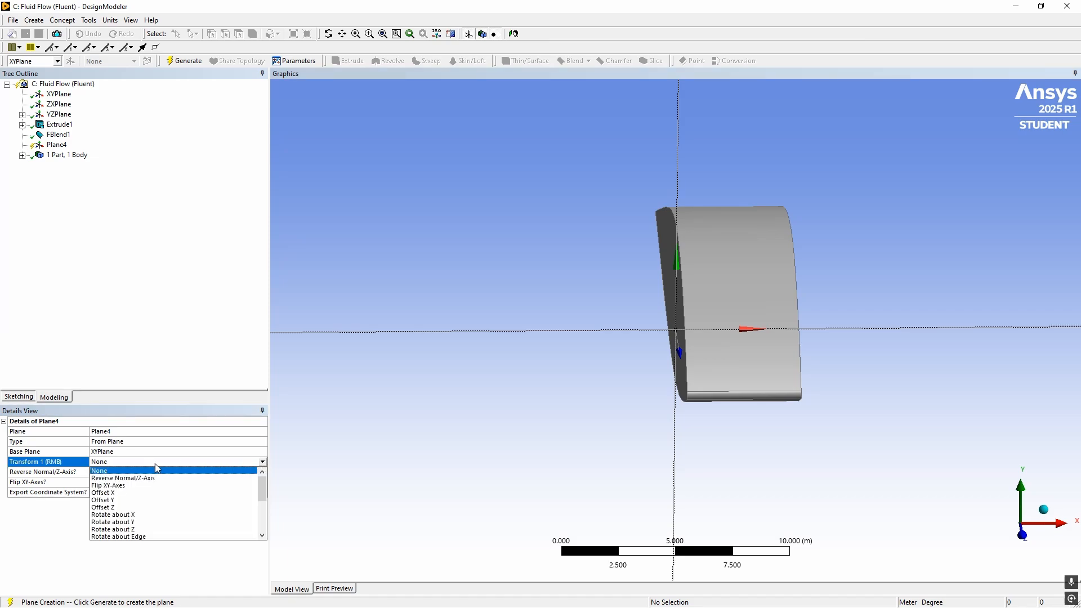
{"action": "left_click", "coordinate": [137, 497]}
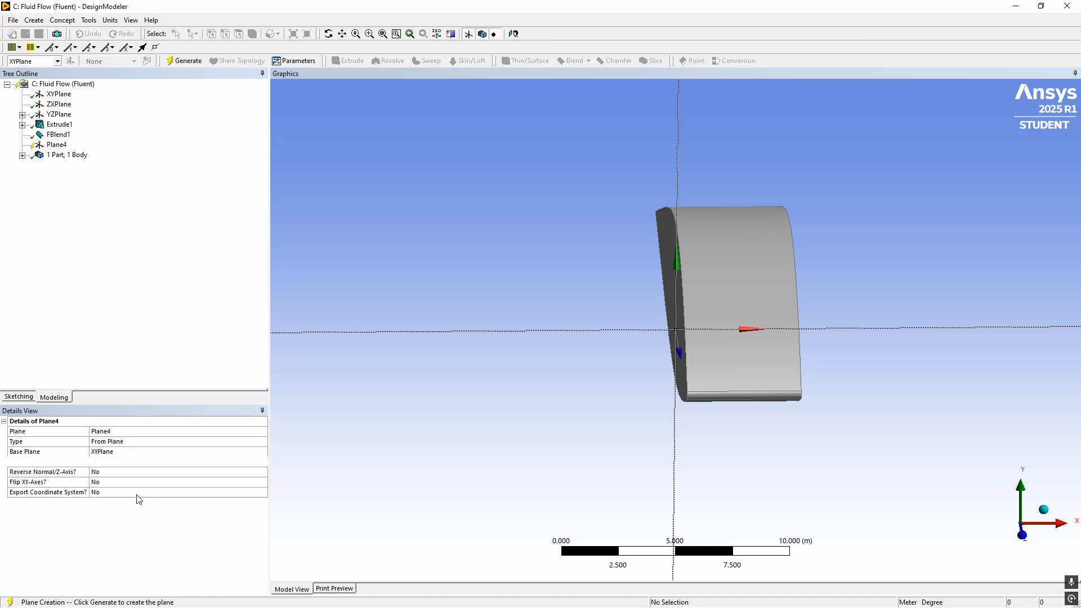
Set the new plane's X offset to 2.5 m and generate the plane
{"action": "left_click", "coordinate": [111, 474]}
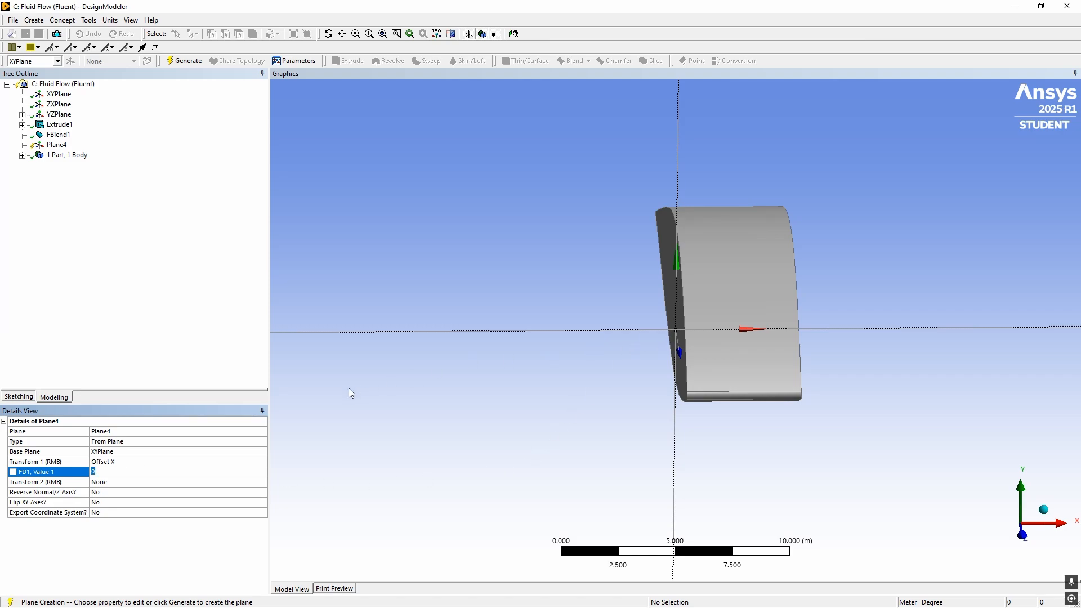
{"action": "key", "text": "Return"}
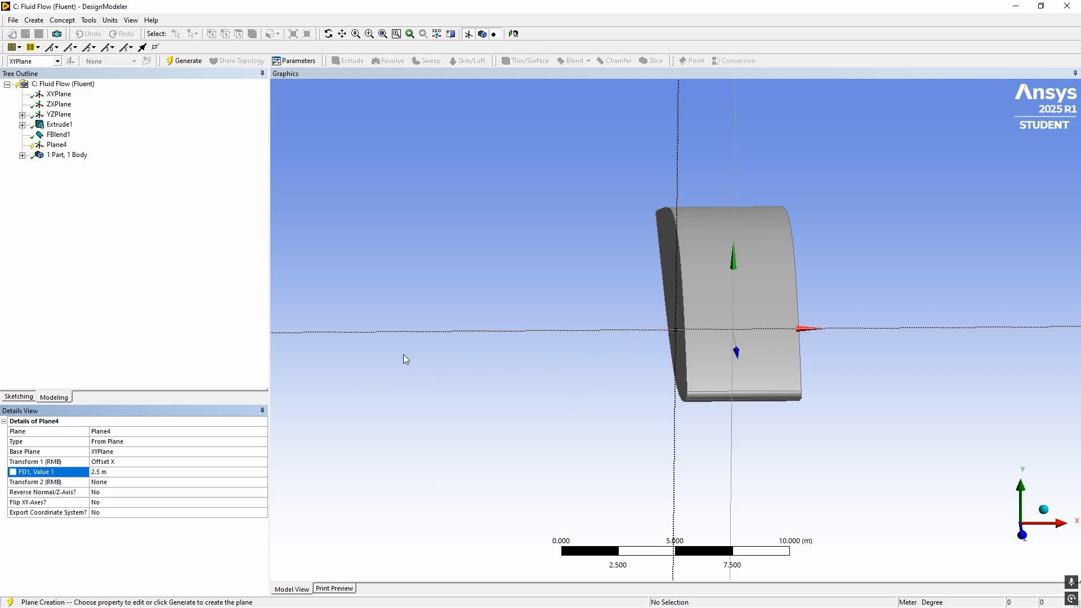
{"action": "middle_click_drag", "start_coordinate": [403, 354], "coordinate": [629, 334]}
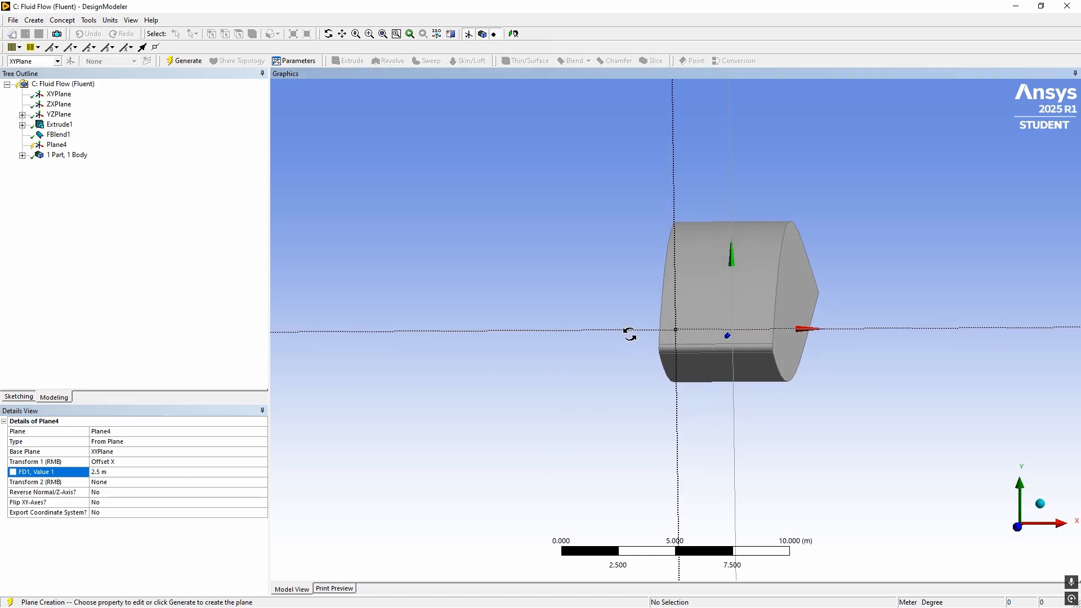
{"action": "left_click", "coordinate": [184, 61]}
{"action": "middle_click_drag", "start_coordinate": [475, 237], "coordinate": [405, 232]}
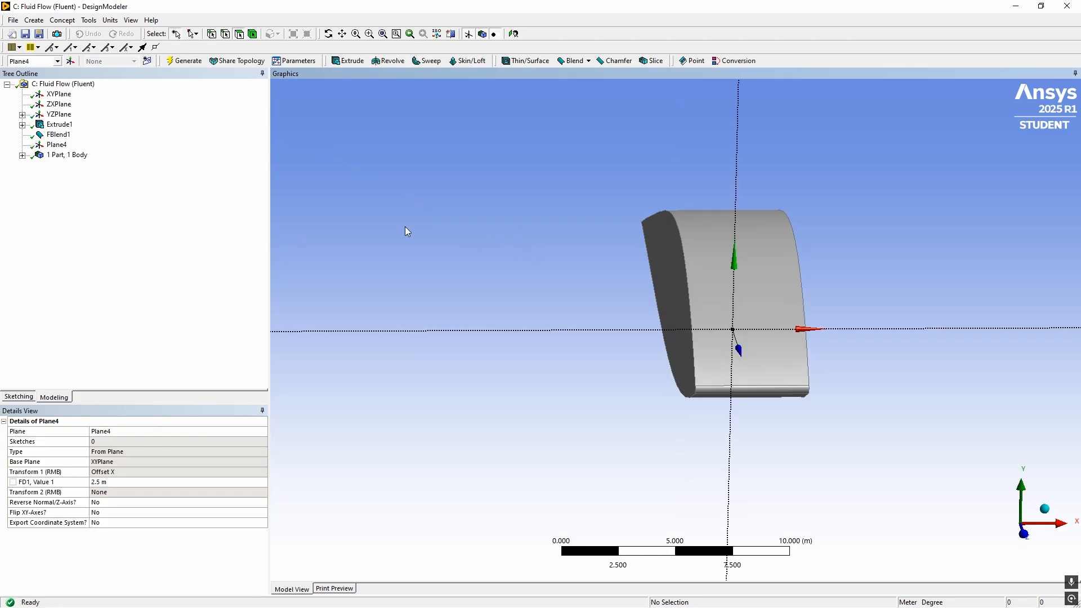
{"action": "middle_click_drag", "start_coordinate": [297, 204], "coordinate": [363, 217]}
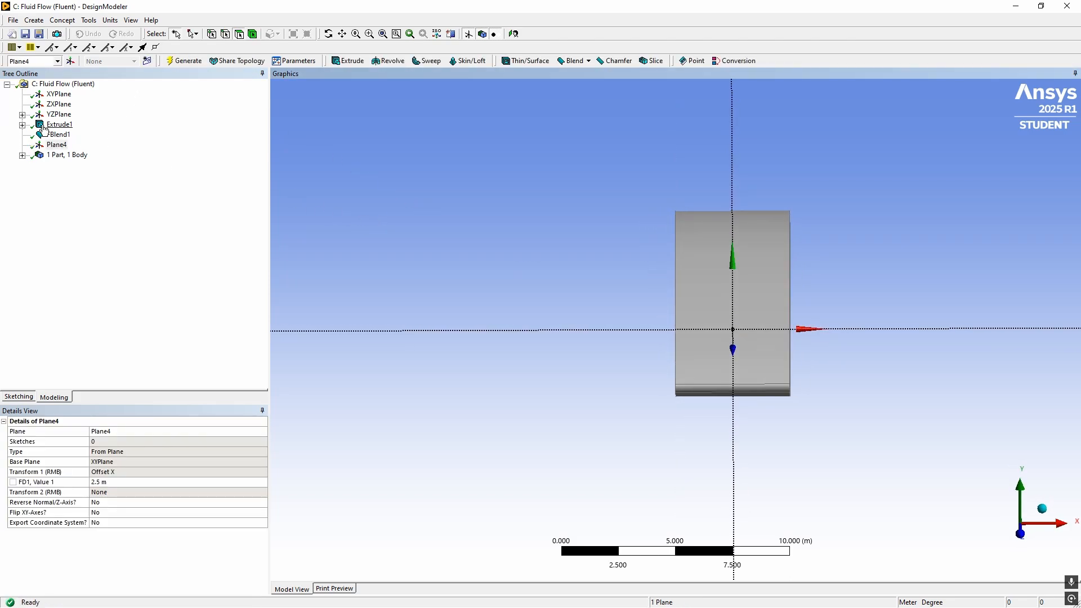
Start a Move body transformation by plane and assign the airfoil body to it
{"action": "left_click", "coordinate": [101, 103]}
{"action": "left_click", "coordinate": [89, 20]}
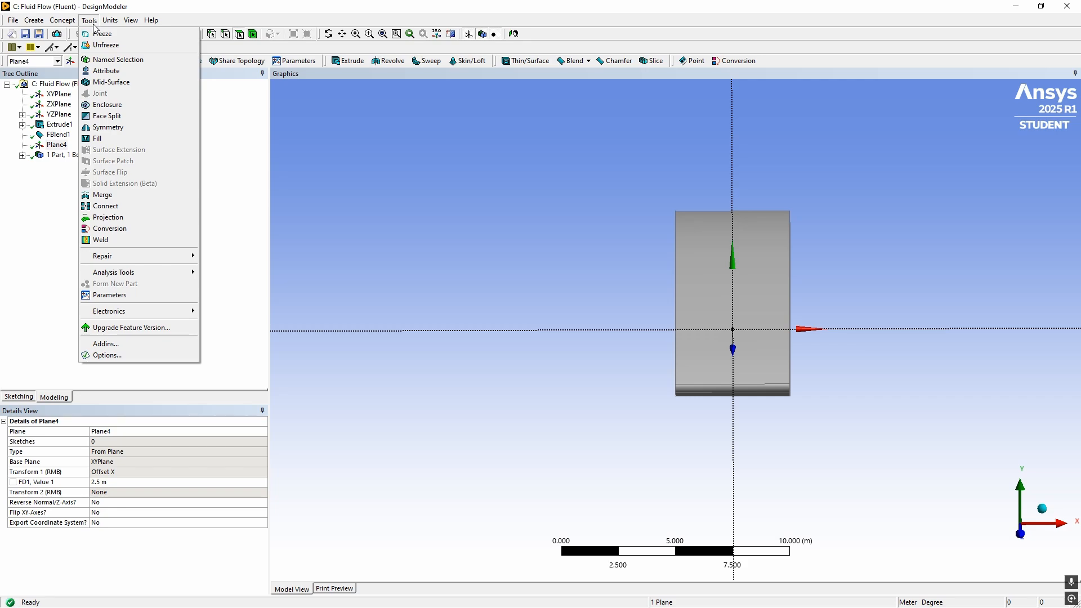
{"action": "mouse_move", "coordinate": [34, 20]}
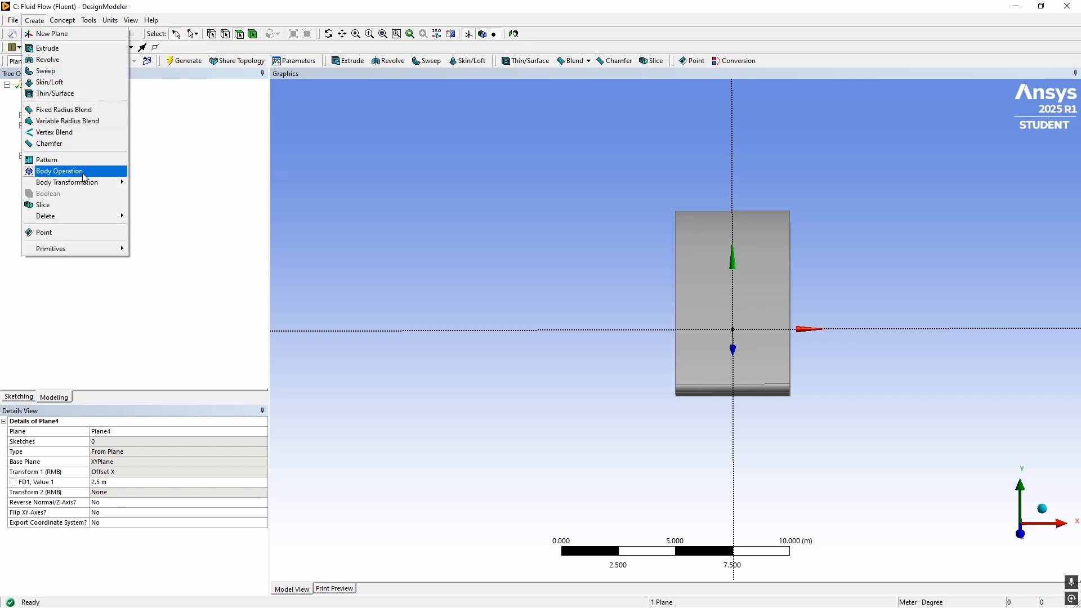
{"action": "mouse_move", "coordinate": [65, 183]}
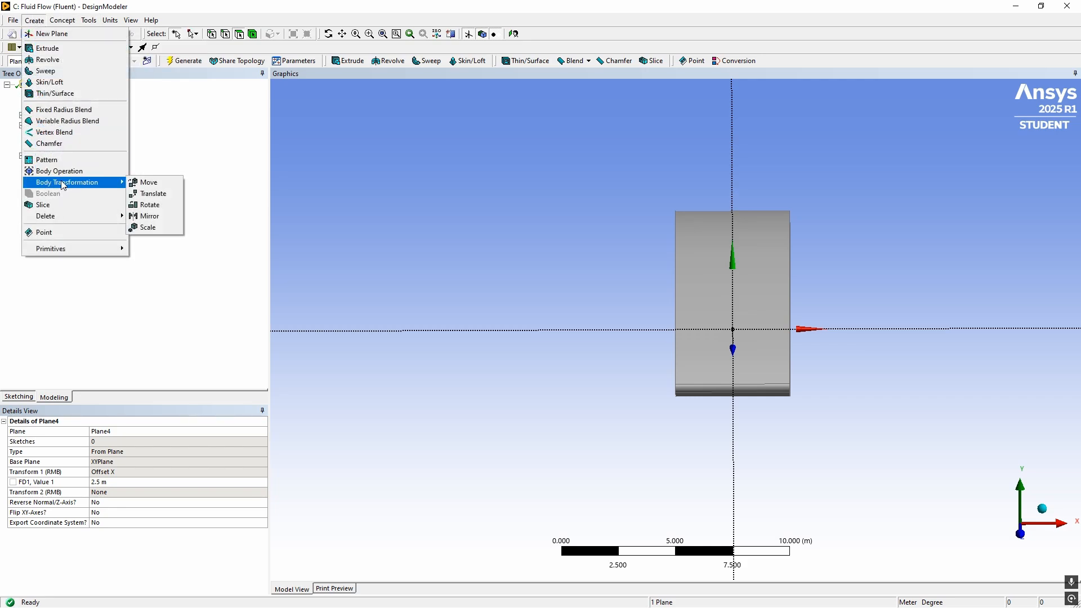
{"action": "left_click", "coordinate": [145, 183]}
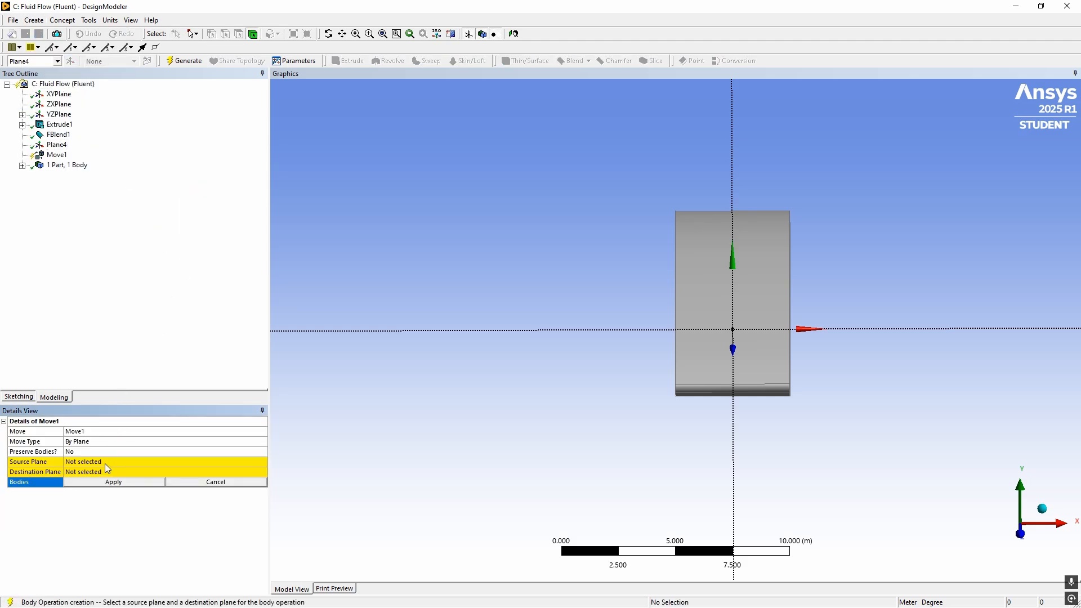
{"action": "left_click", "coordinate": [712, 249]}
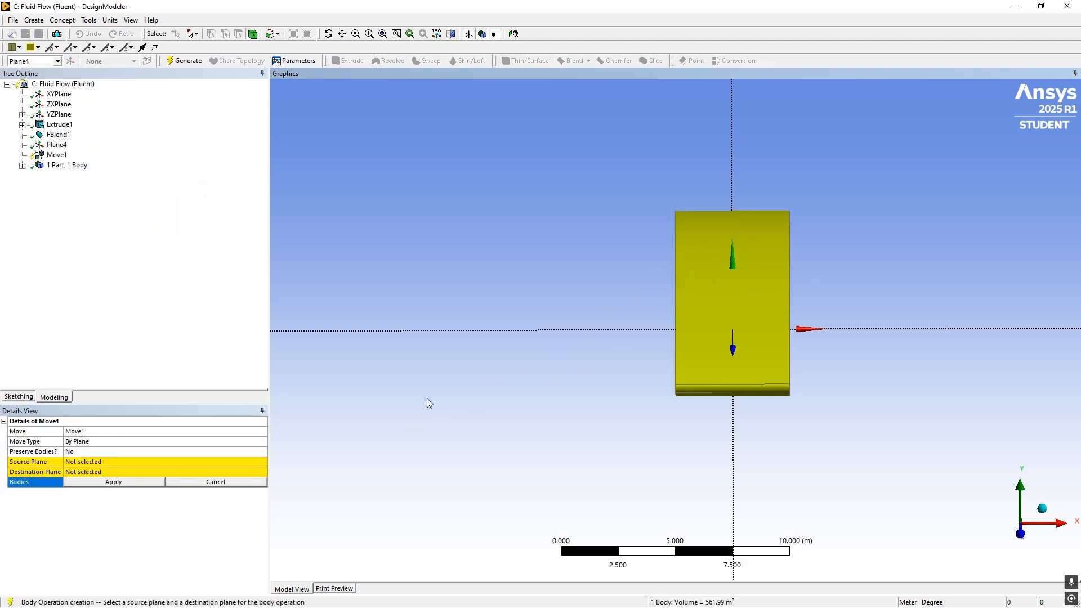
{"action": "left_click", "coordinate": [135, 483]}
Assign the offset plane, Plane4, as the source plane of the Move
{"action": "left_click", "coordinate": [99, 462]}
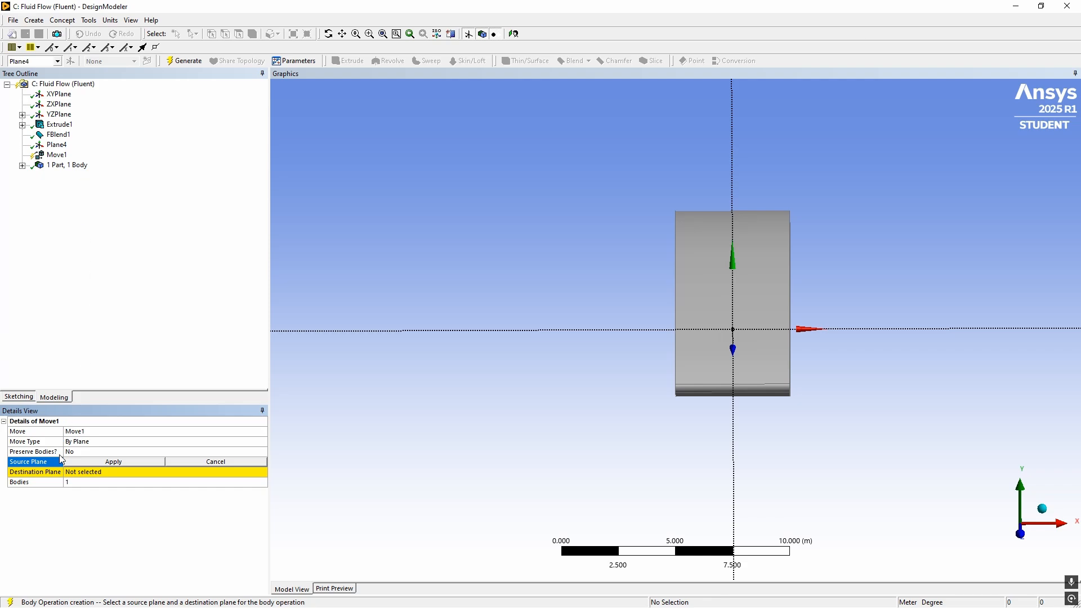
{"action": "left_click", "coordinate": [56, 145]}
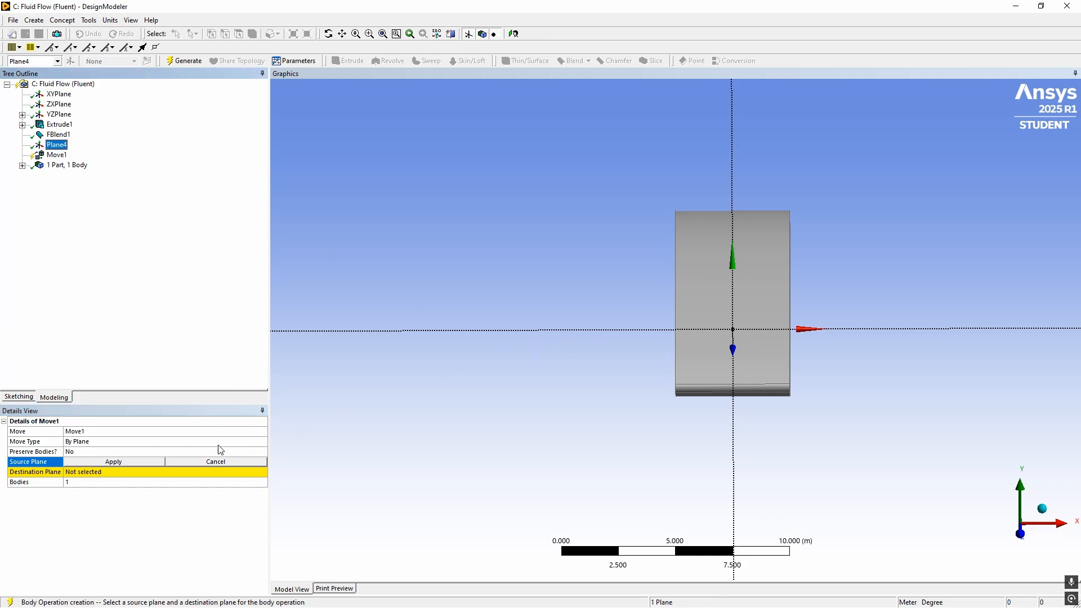
{"action": "left_click", "coordinate": [99, 462]}
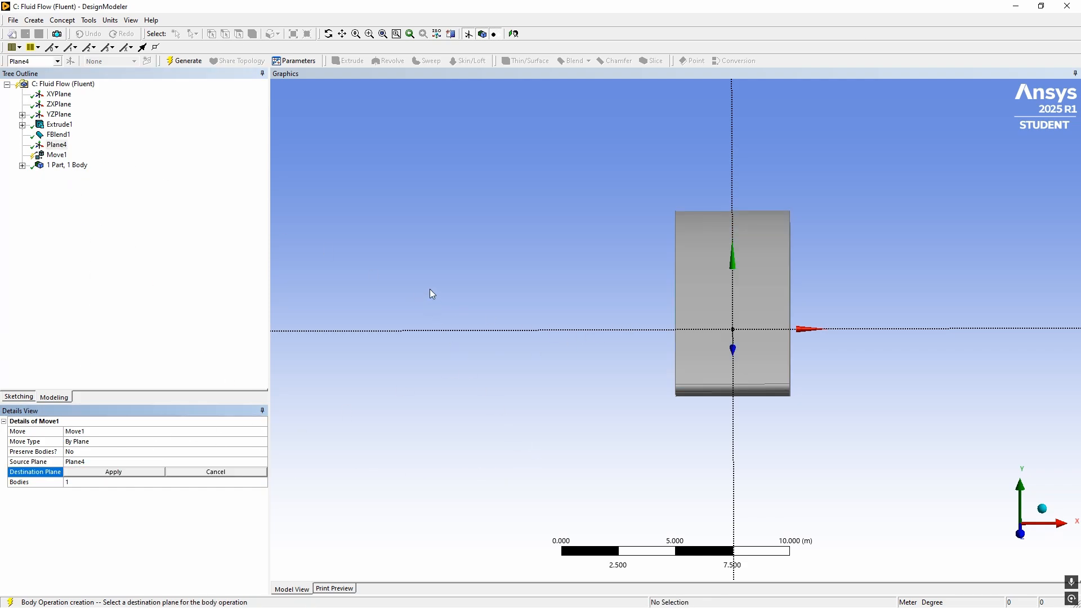
Try the YZPlane as the destination plane of the Move
{"action": "middle_click_drag", "start_coordinate": [432, 294], "coordinate": [292, 217]}
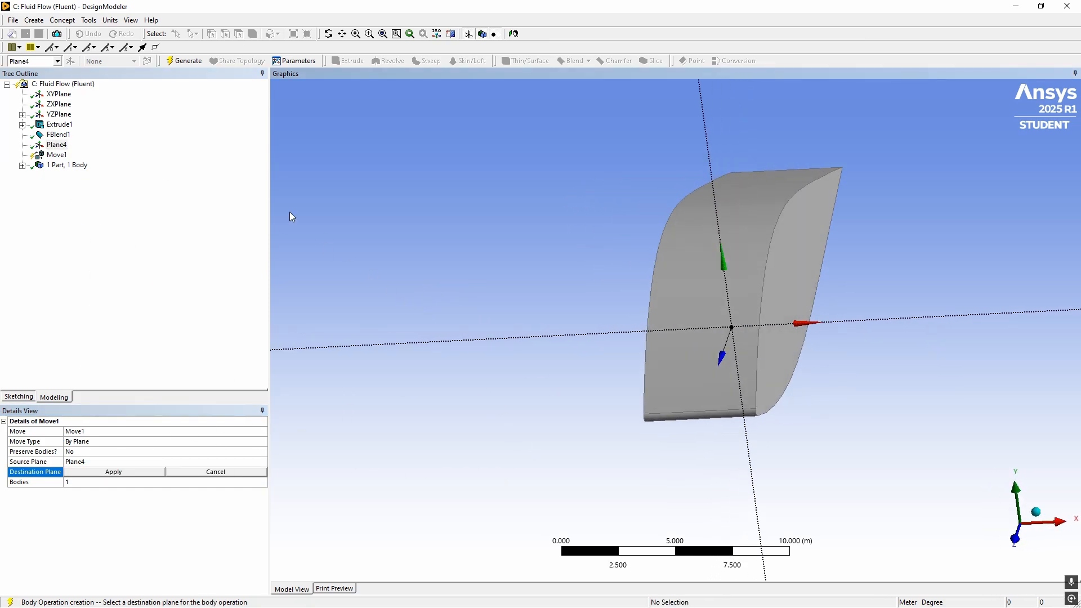
{"action": "left_click", "coordinate": [59, 116]}
{"action": "left_click", "coordinate": [100, 472]}
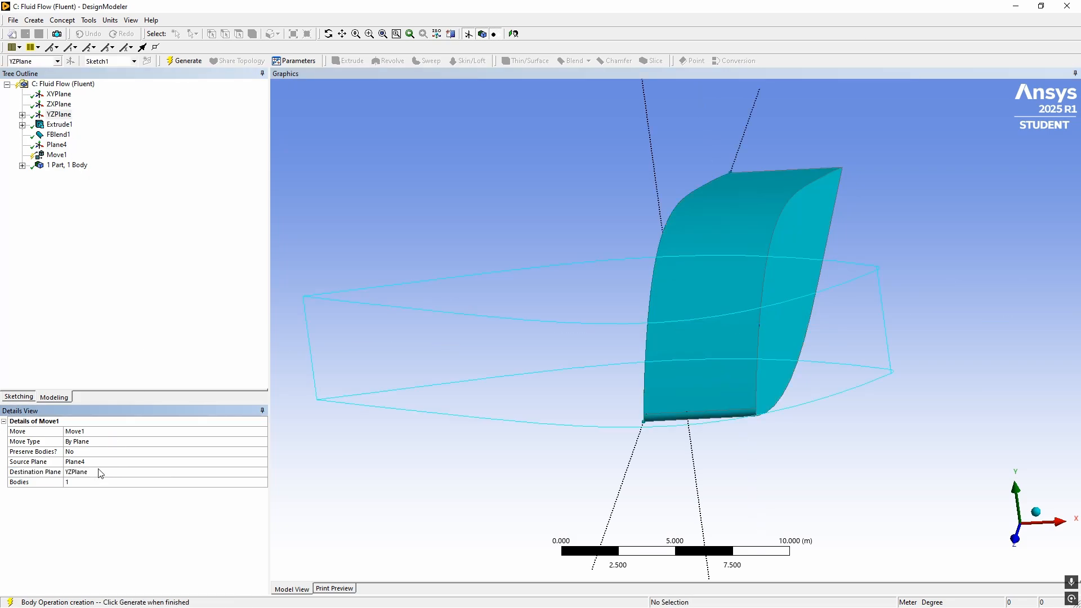
Set the XYPlane as the Move's destination plane, generate the move and check the body's position against that plane
{"action": "left_click", "coordinate": [100, 473]}
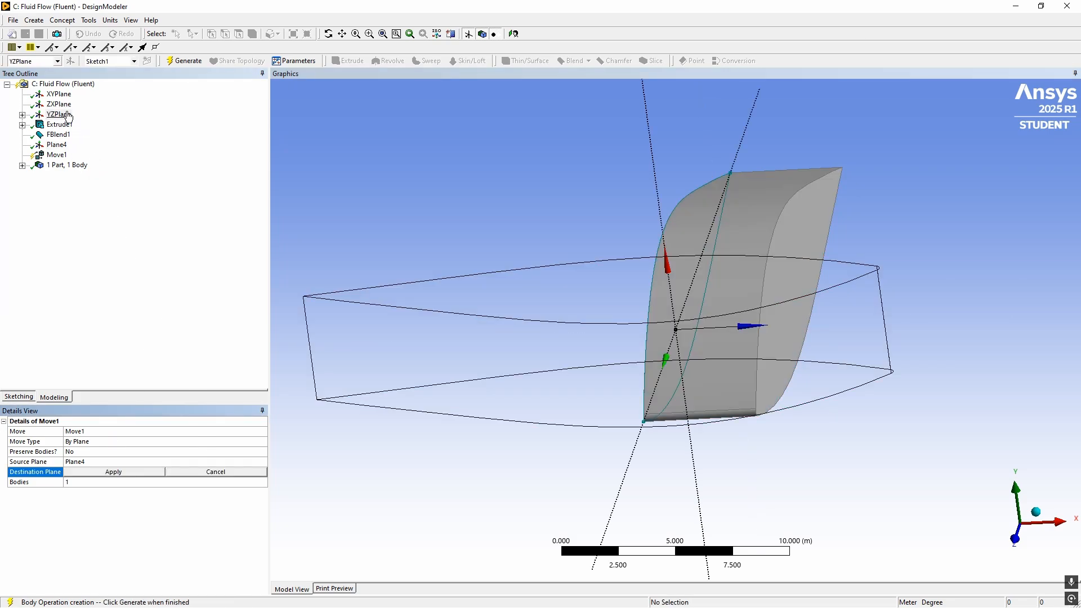
{"action": "left_click", "coordinate": [60, 94]}
{"action": "left_click", "coordinate": [97, 472]}
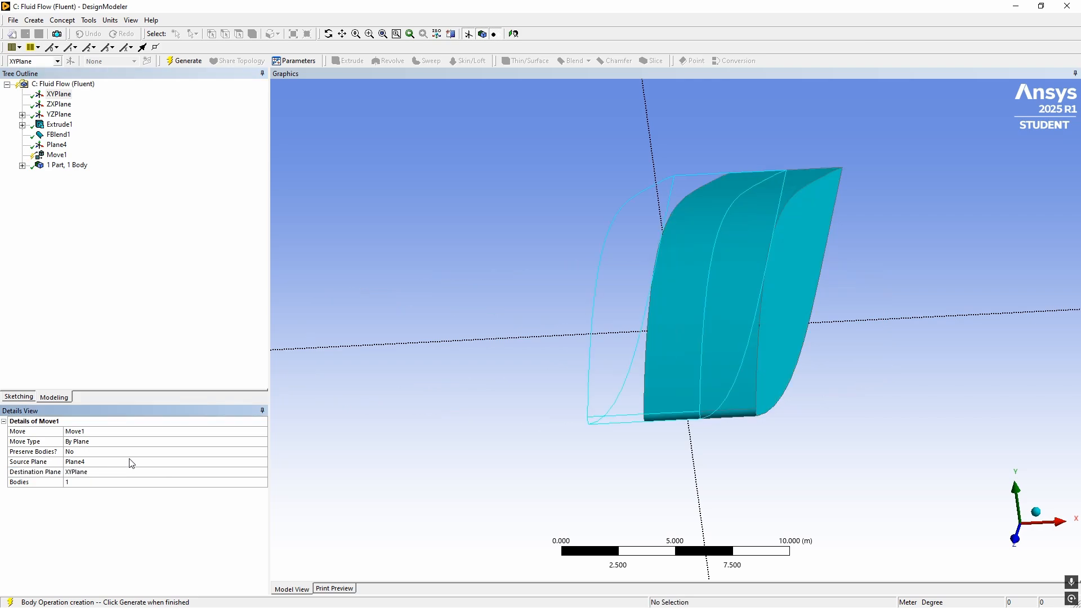
{"action": "left_click", "coordinate": [184, 61]}
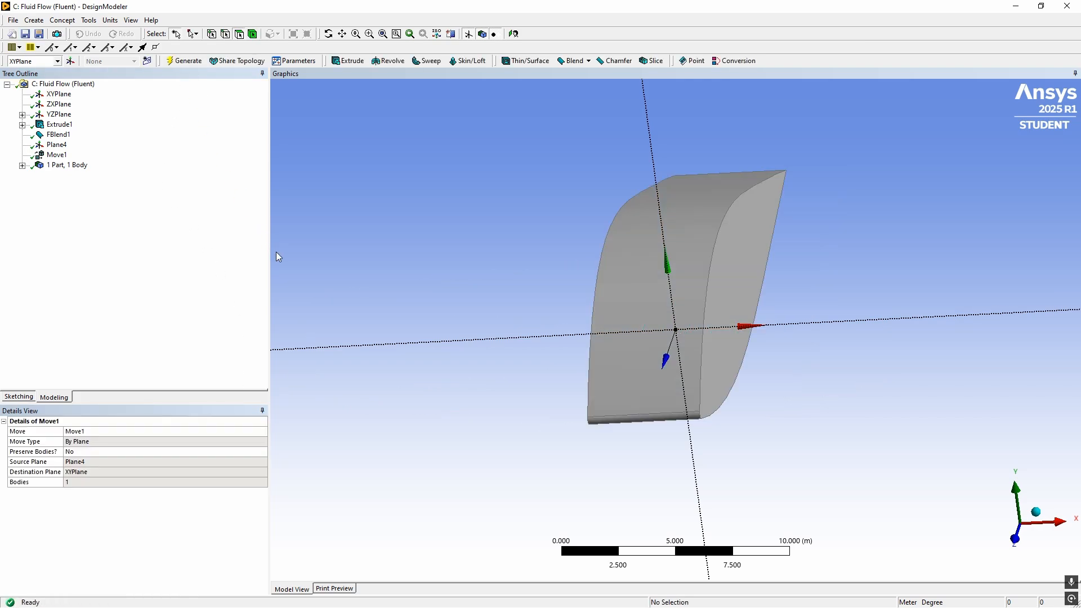
{"action": "left_click_drag", "start_coordinate": [448, 300], "coordinate": [461, 265]}
{"action": "left_click", "coordinate": [56, 94]}
{"action": "left_click_drag", "start_coordinate": [380, 210], "coordinate": [412, 223]}
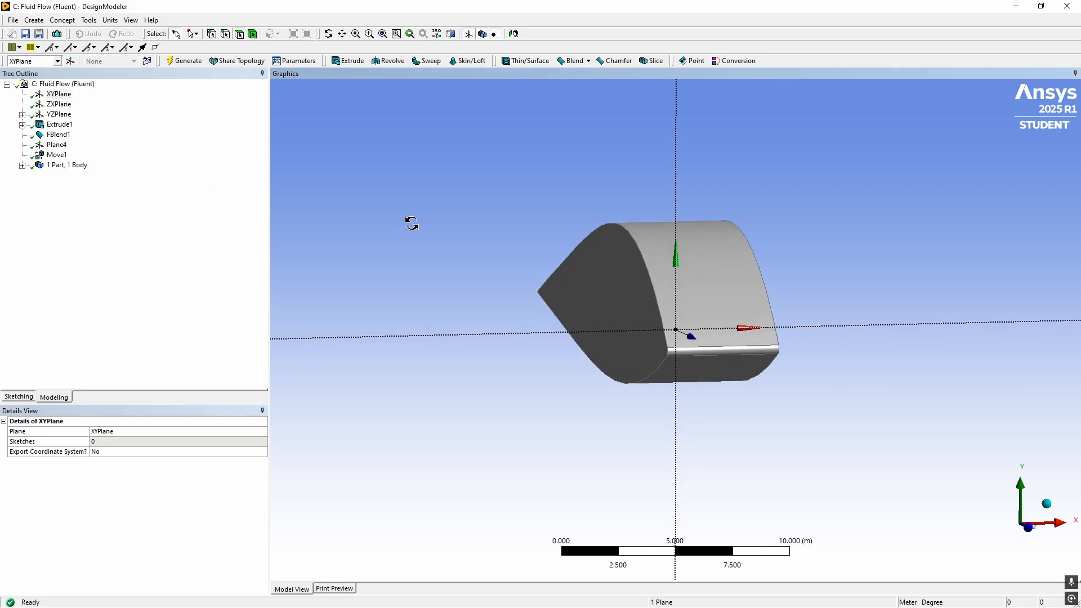
{"action": "middle_click_drag", "start_coordinate": [438, 230], "coordinate": [395, 236]}
Review the Move feature's details, the available body transformation types and the airfoil solid's Fluid/Solid property
{"action": "left_click", "coordinate": [56, 155]}
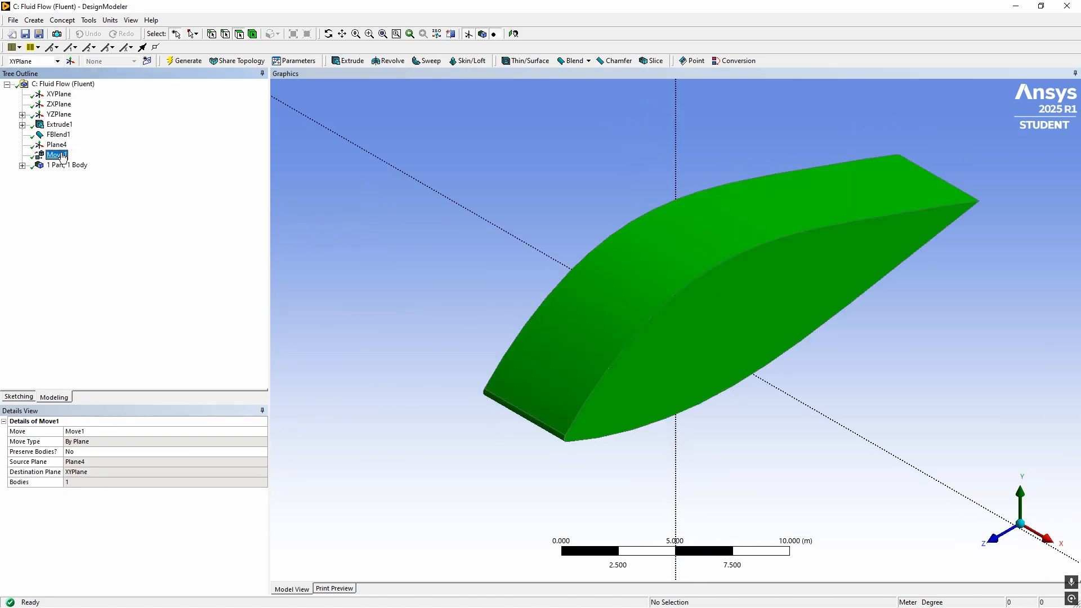
{"action": "left_click", "coordinate": [34, 20]}
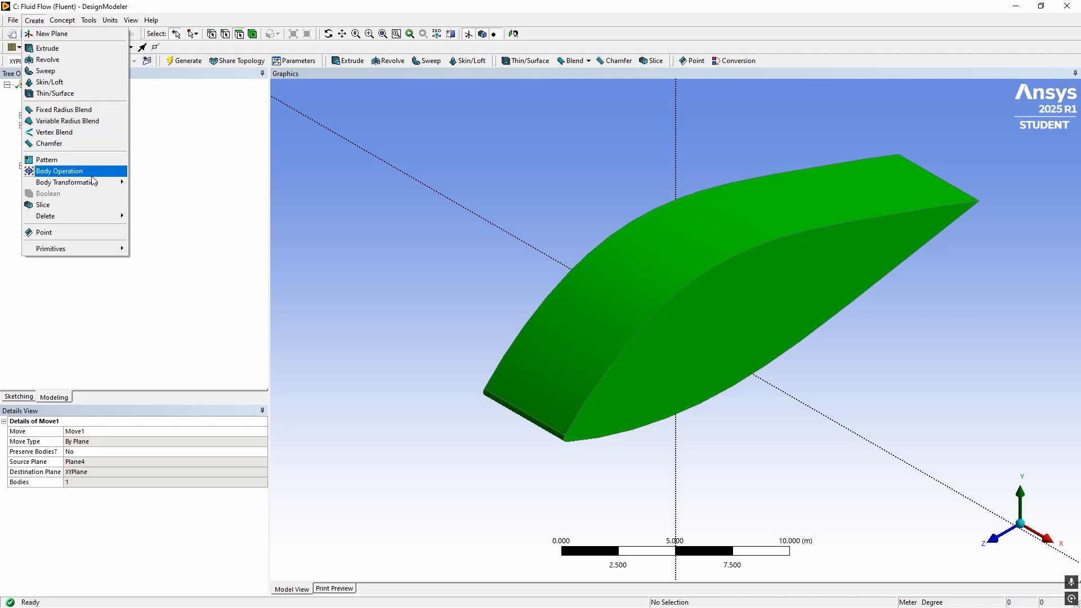
{"action": "mouse_move", "coordinate": [93, 185]}
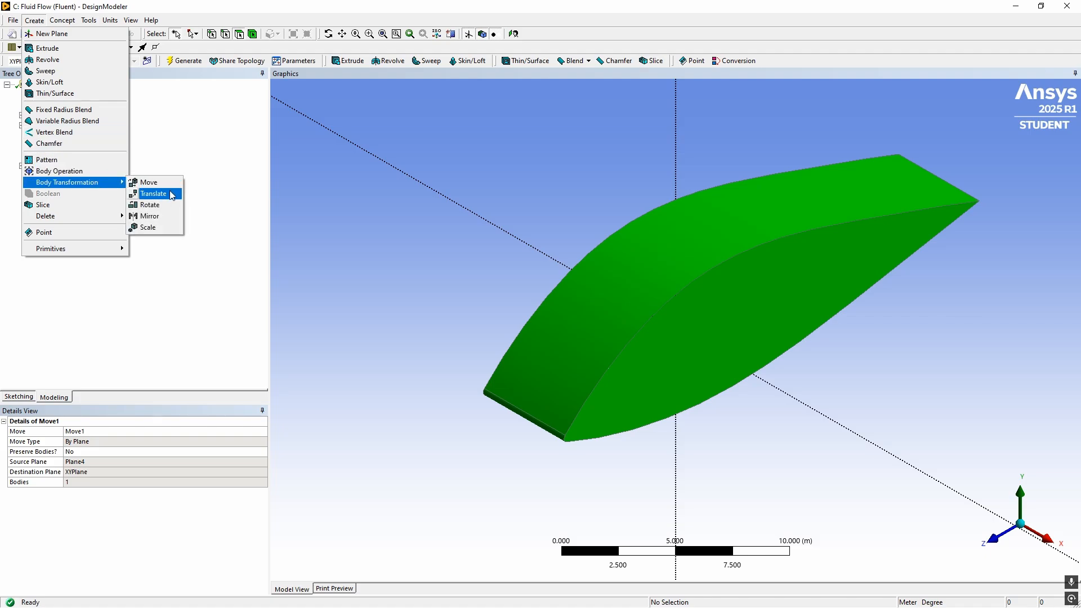
{"action": "left_click", "coordinate": [227, 219]}
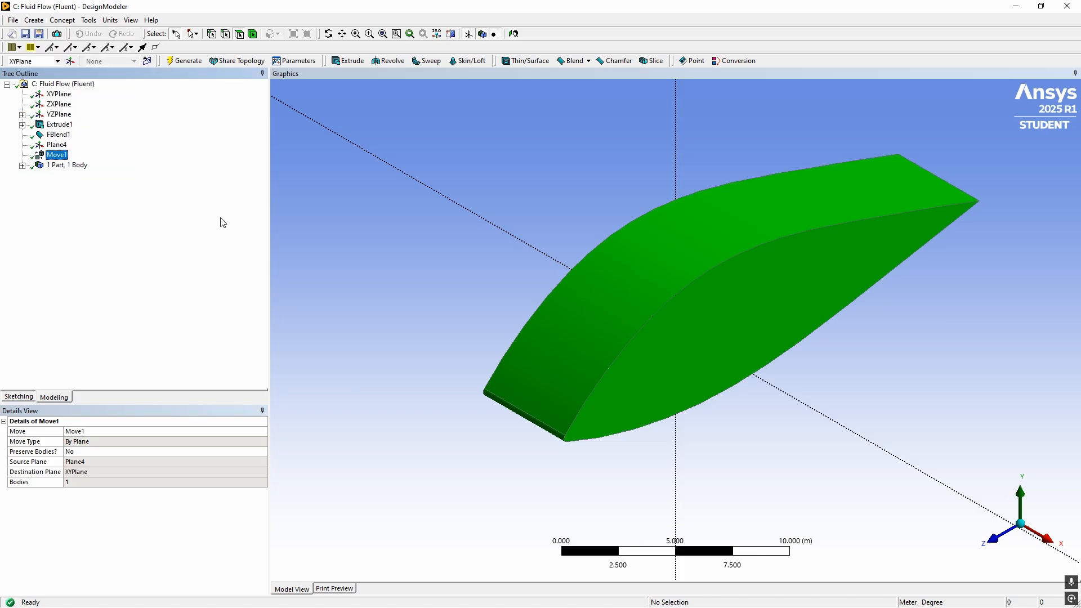
{"action": "left_click", "coordinate": [57, 145]}
{"action": "left_click", "coordinate": [67, 165]}
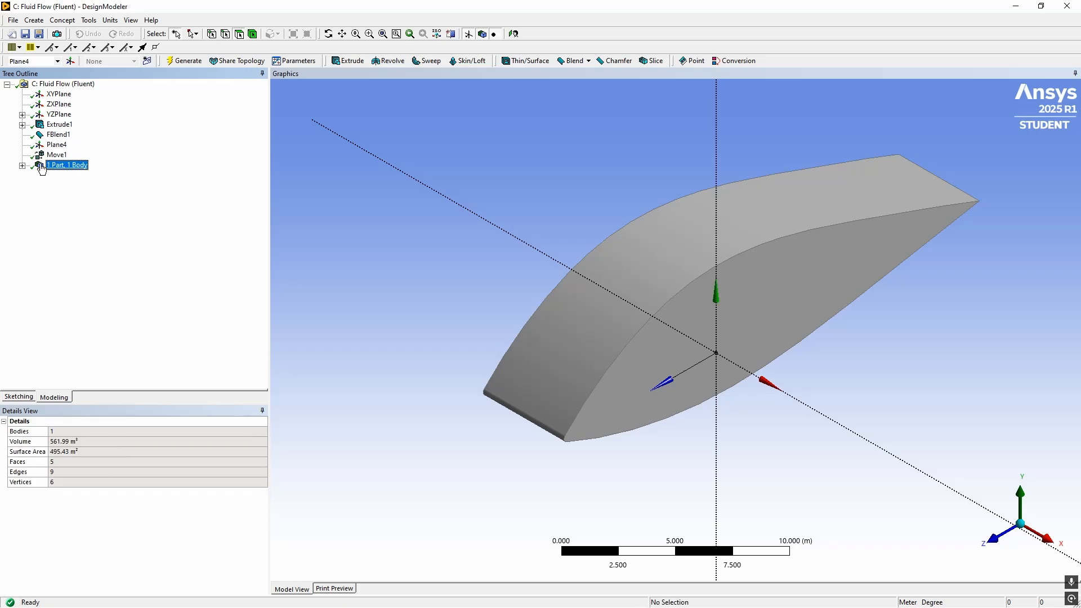
{"action": "left_click", "coordinate": [23, 165]}
{"action": "left_click", "coordinate": [68, 176]}
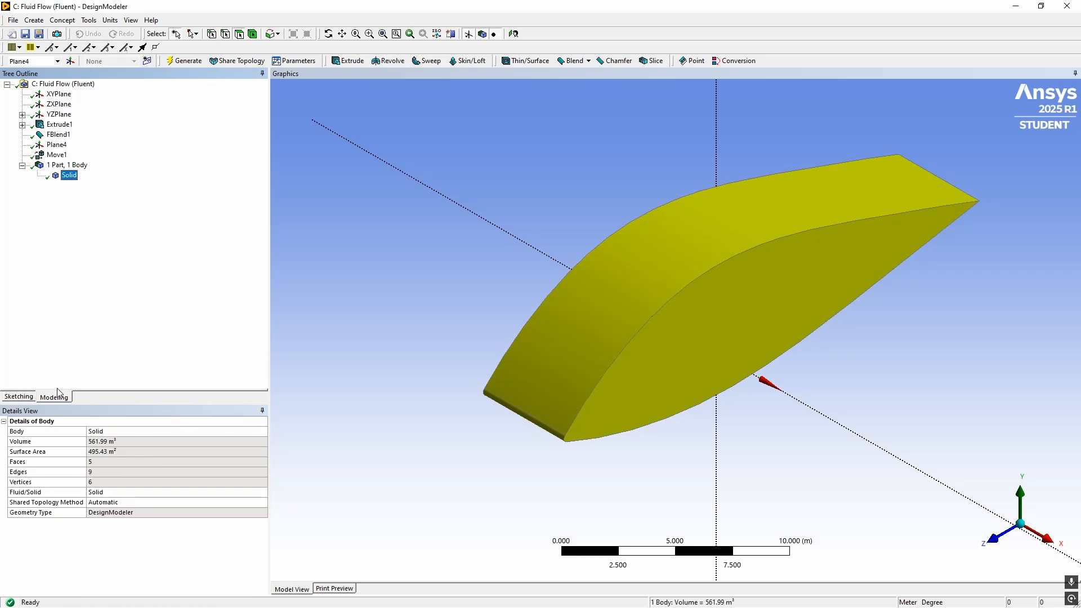
{"action": "left_click", "coordinate": [32, 494]}
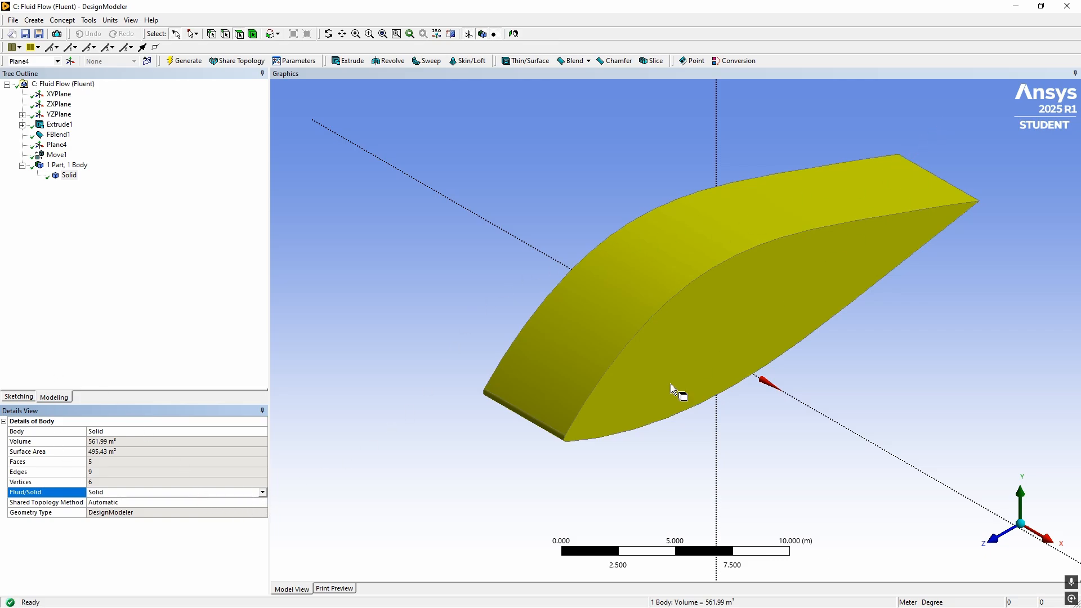
{"action": "left_click", "coordinate": [67, 165]}
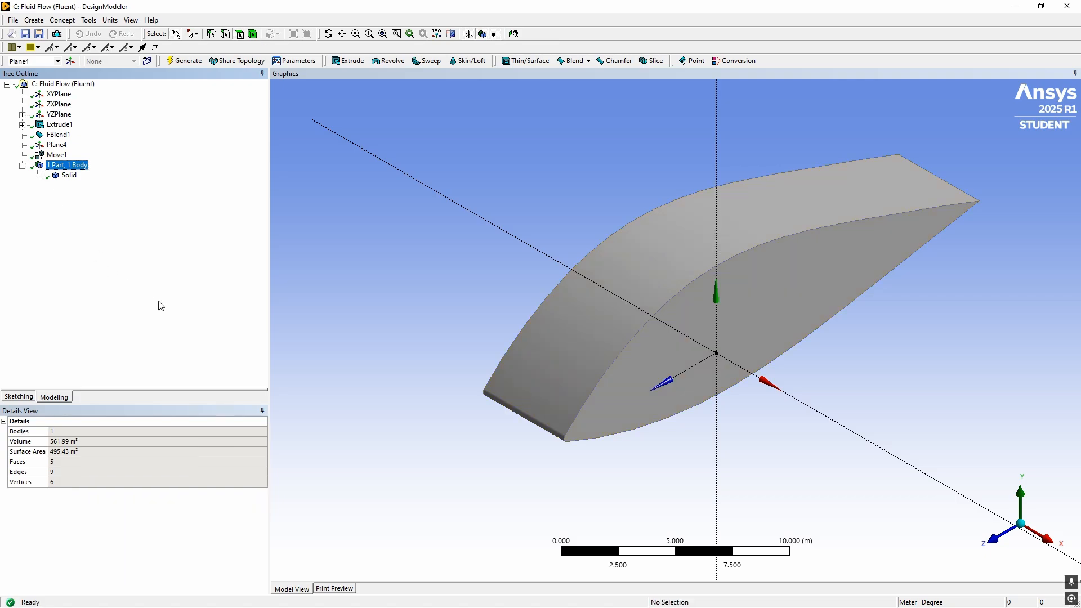
Start an Enclosure feature for the airfoil body and keep Box as its shape
{"action": "scroll", "coordinate": [732, 378], "scroll_direction": "down", "scroll_amount": 4}
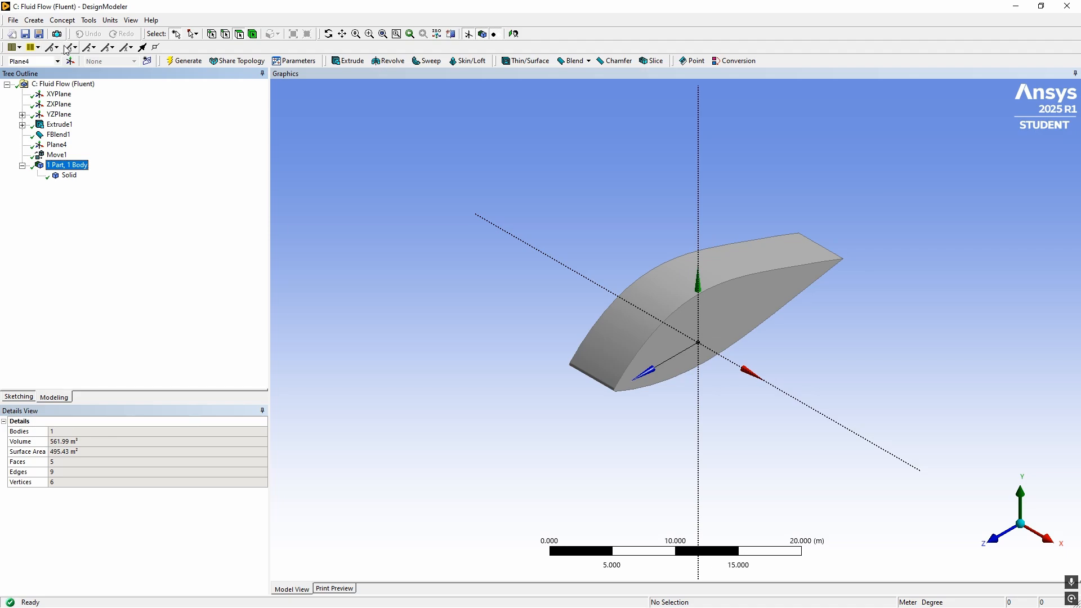
{"action": "left_click", "coordinate": [177, 186]}
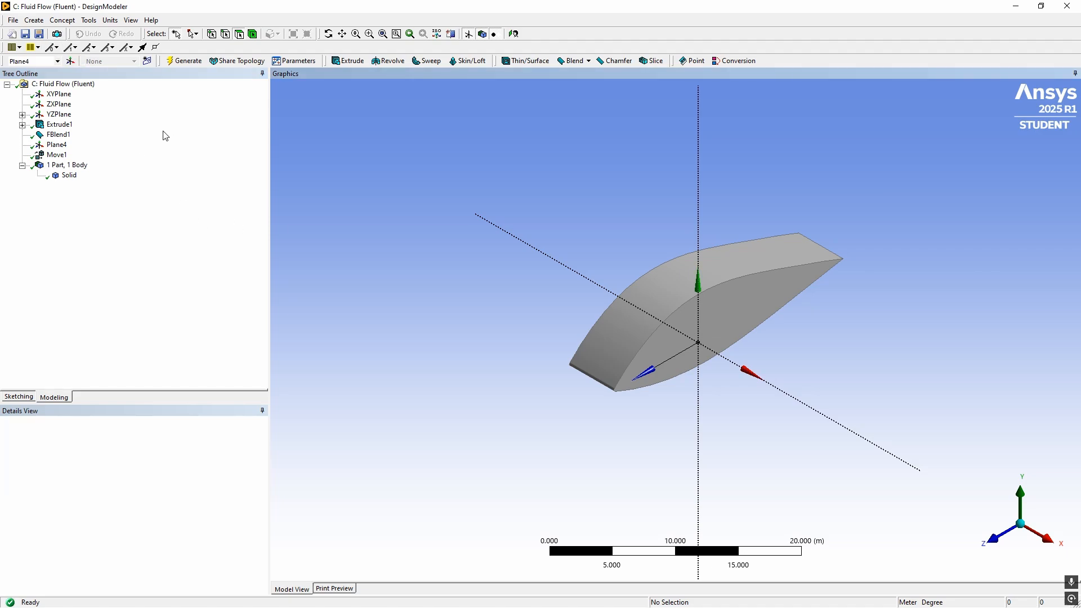
{"action": "left_click", "coordinate": [89, 21]}
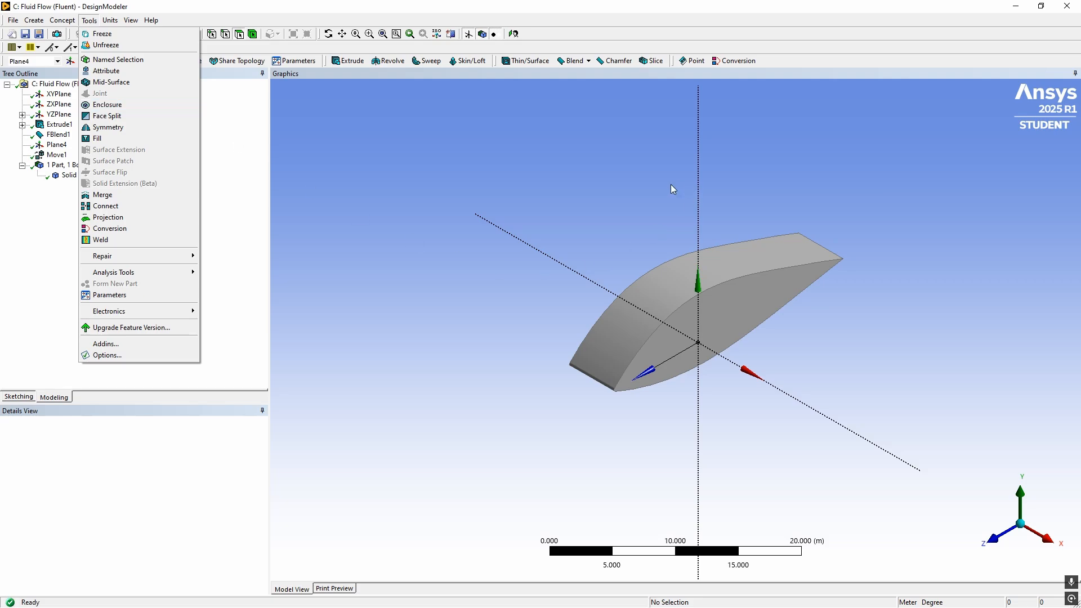
{"action": "left_click", "coordinate": [134, 105]}
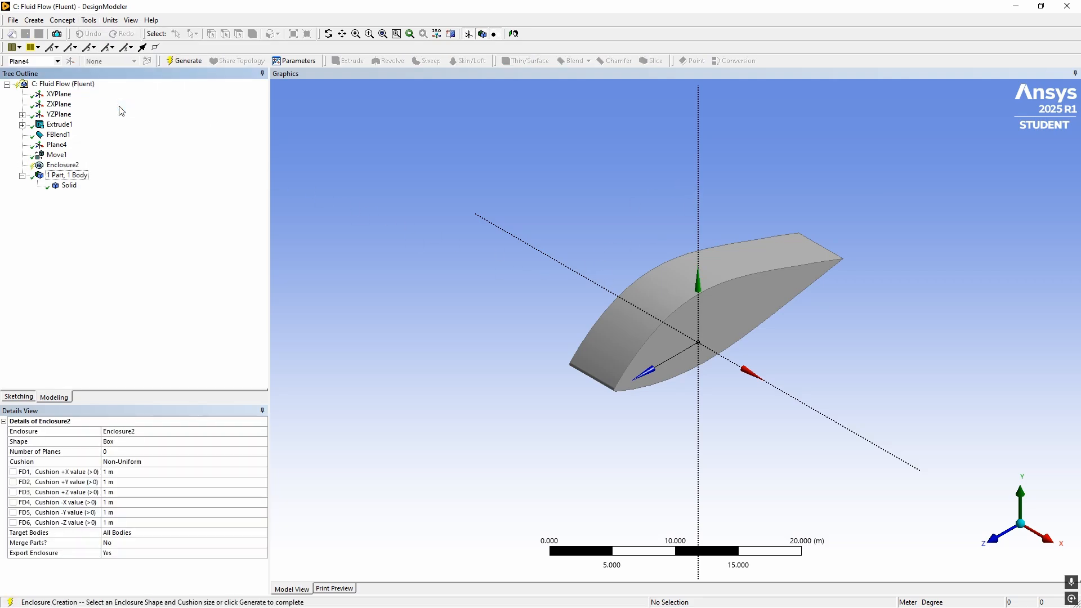
{"action": "left_click", "coordinate": [145, 434]}
{"action": "left_click", "coordinate": [142, 452]}
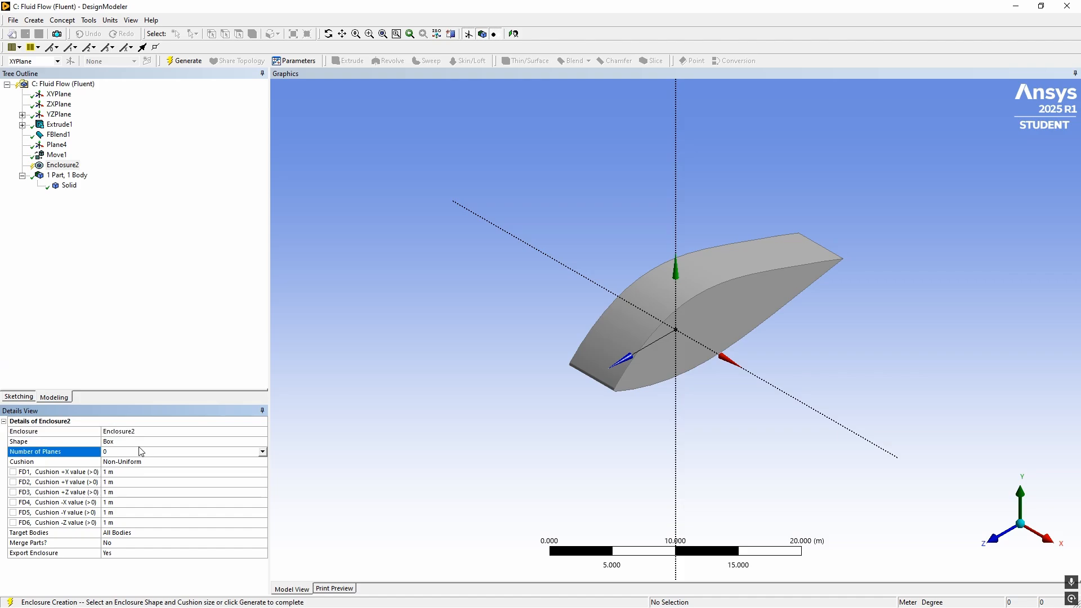
{"action": "left_click", "coordinate": [263, 442]}
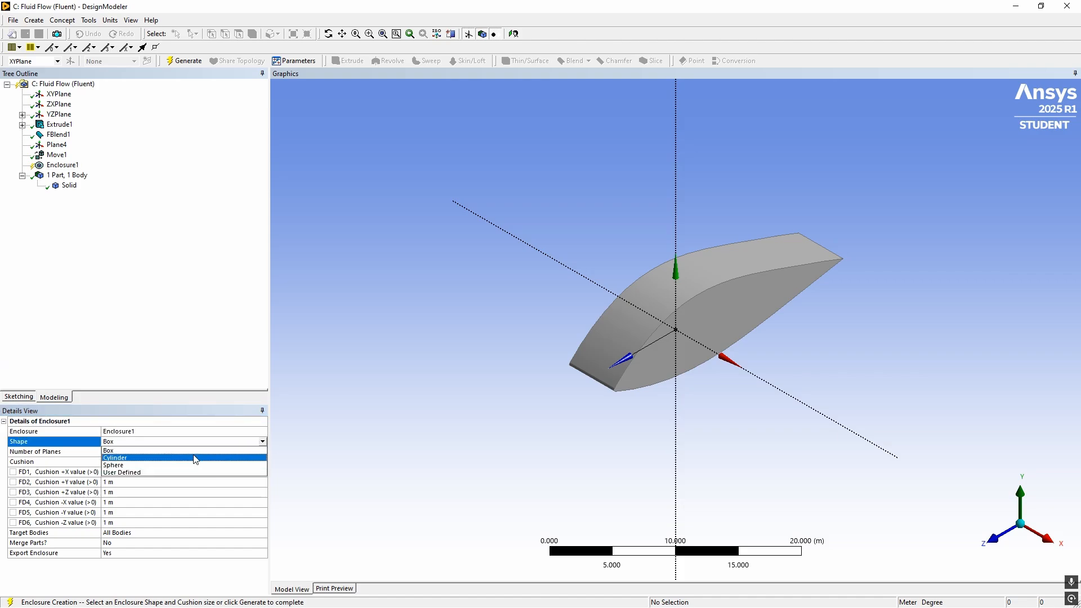
{"action": "left_click", "coordinate": [170, 381]}
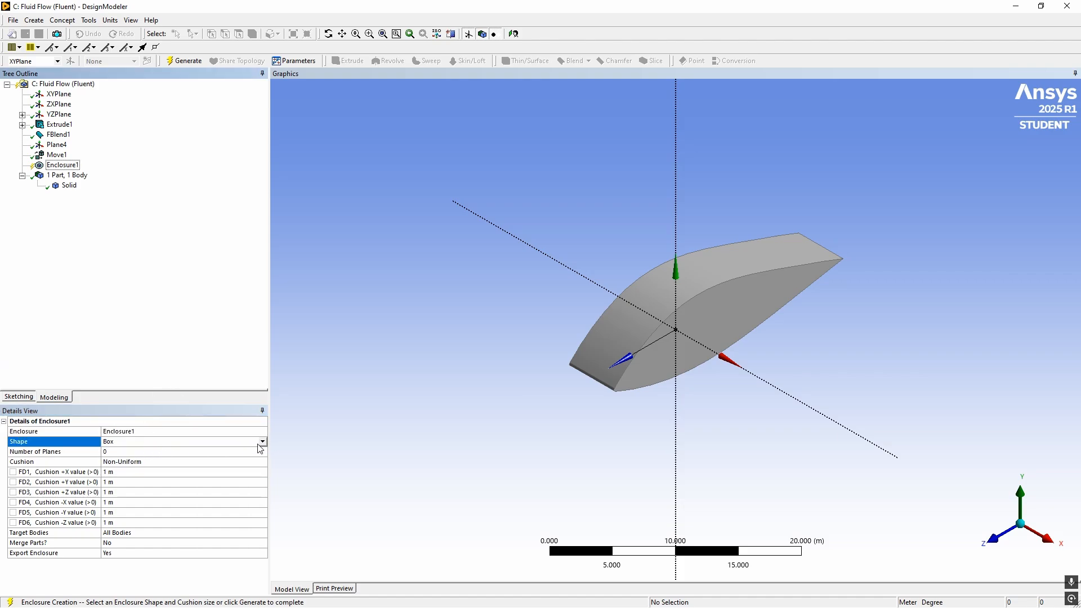
Review the enclosure's directional cushion fields and target body options against the model's axis directions
{"action": "left_click", "coordinate": [236, 462]}
{"action": "left_click", "coordinate": [90, 493]}
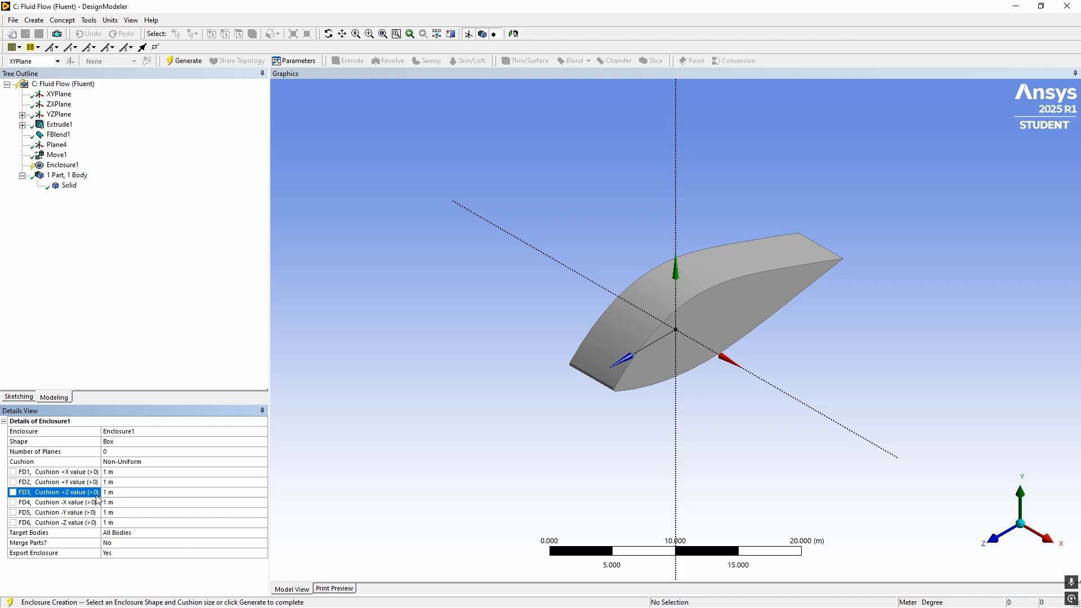
{"action": "left_click", "coordinate": [139, 520]}
{"action": "left_click", "coordinate": [122, 534]}
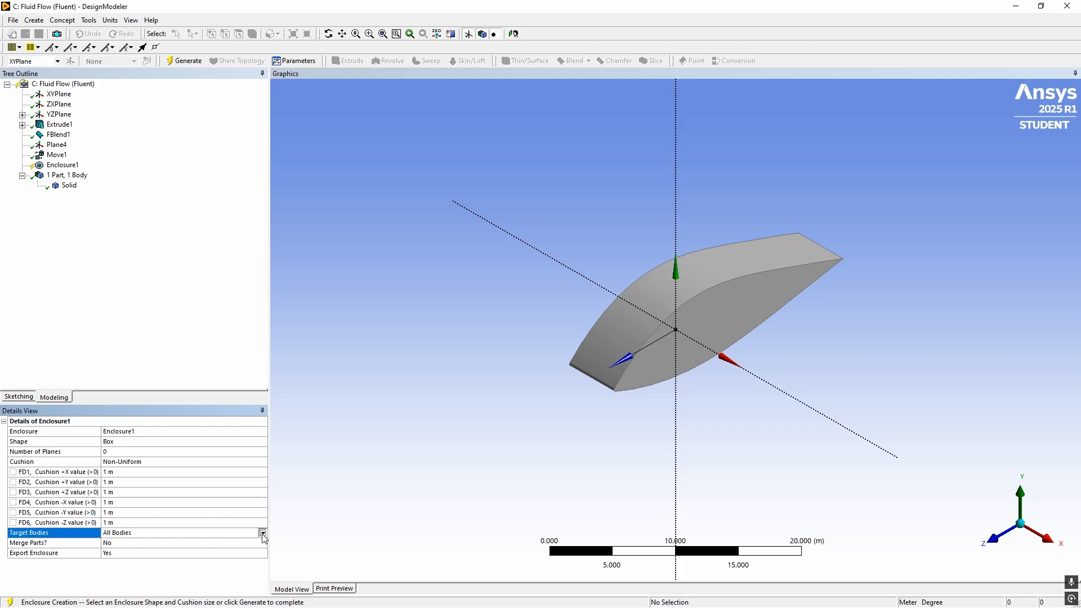
{"action": "left_click", "coordinate": [262, 533]}
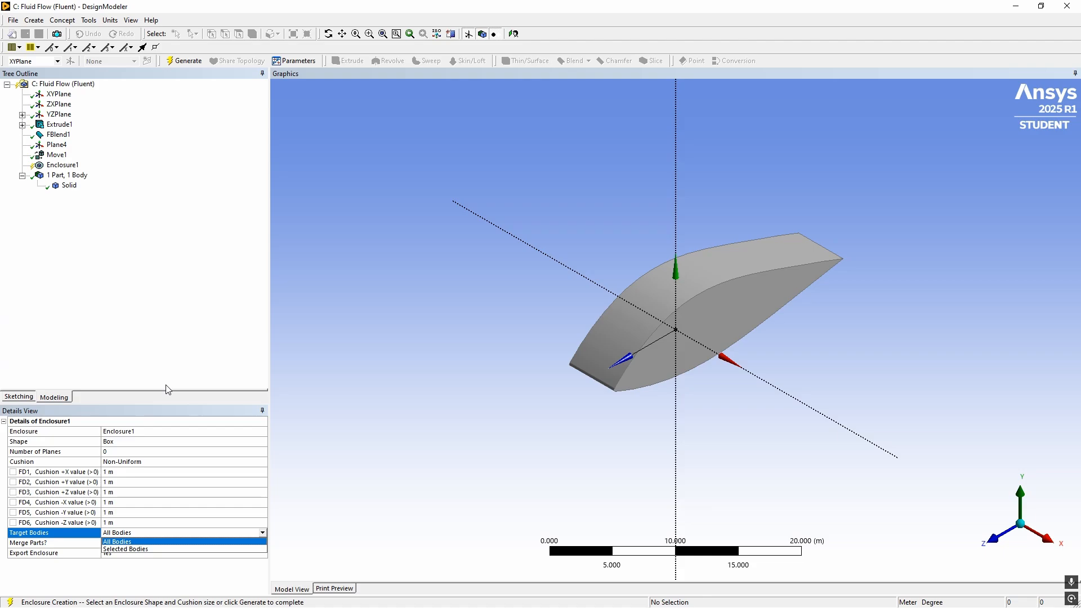
{"action": "left_click", "coordinate": [154, 472]}
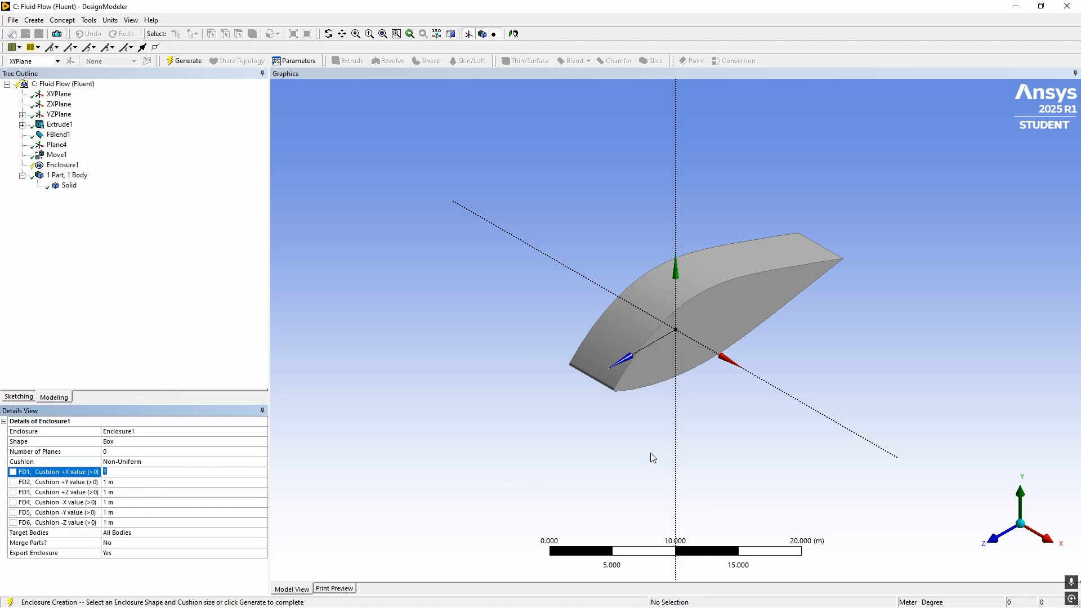
{"action": "scroll", "coordinate": [621, 443], "scroll_direction": "down", "scroll_amount": 2}
{"action": "scroll", "coordinate": [956, 513], "scroll_direction": "down", "scroll_amount": 1}
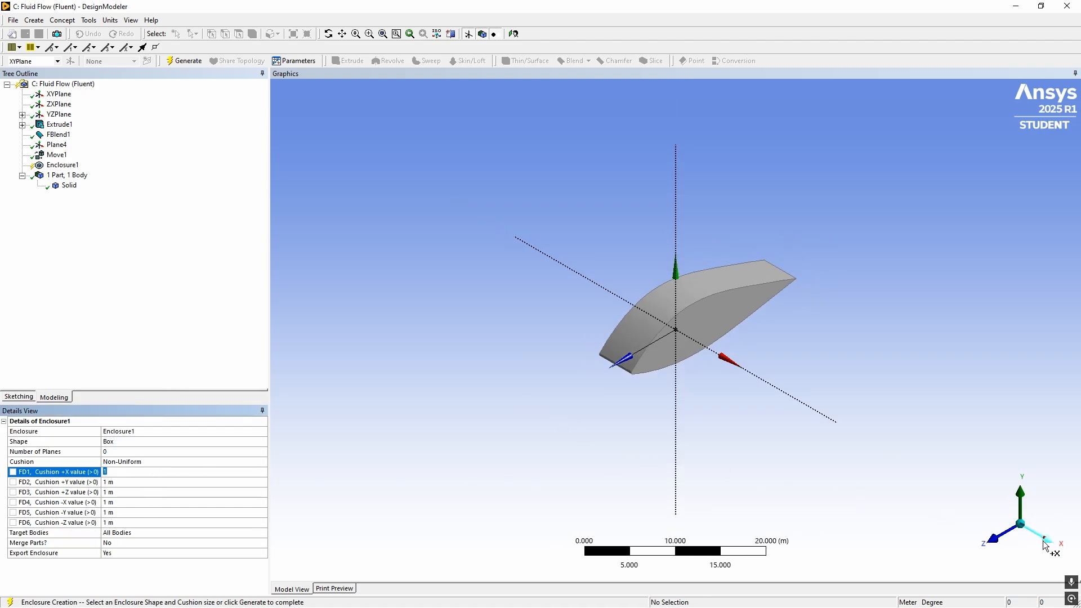
{"action": "left_click", "coordinate": [1027, 531]}
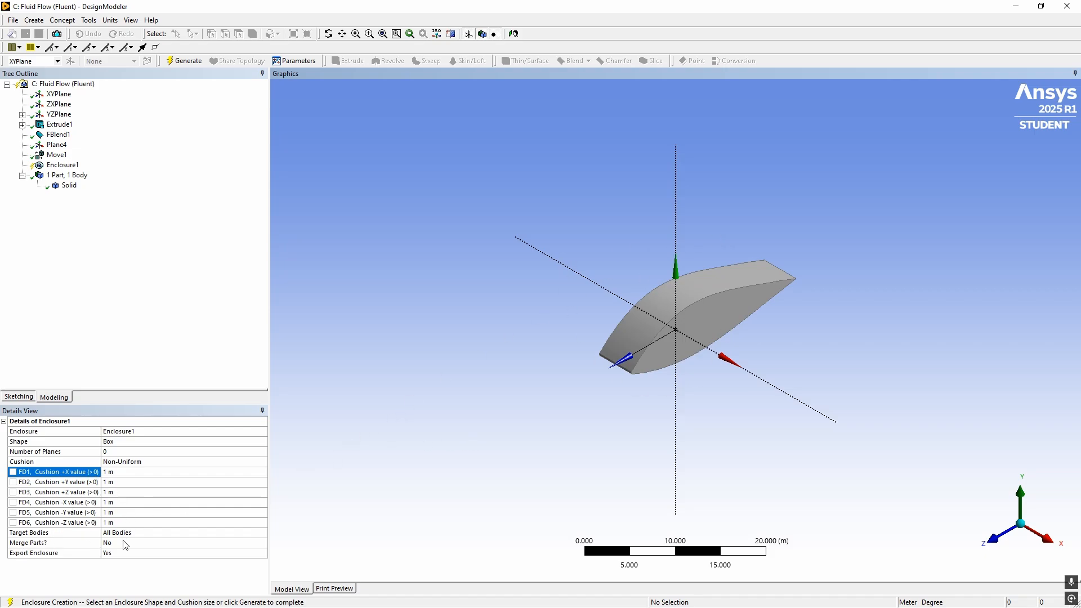
Set the box enclosure's non-uniform cushion to 5 m in both the +X and +Y directions
{"action": "left_click", "coordinate": [125, 463]}
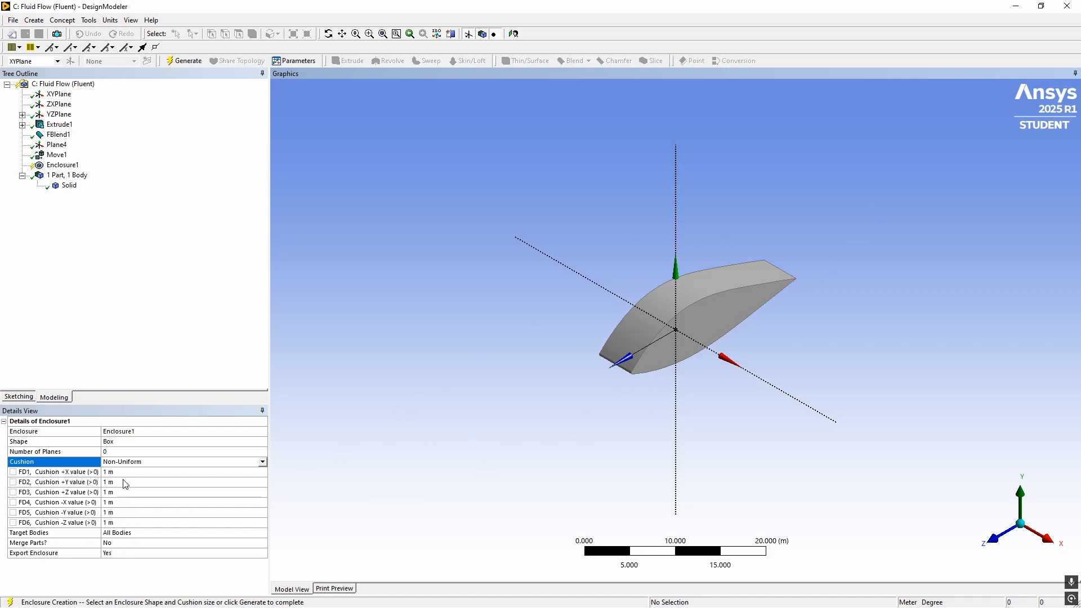
{"action": "left_click", "coordinate": [125, 481]}
{"action": "left_click", "coordinate": [127, 473]}
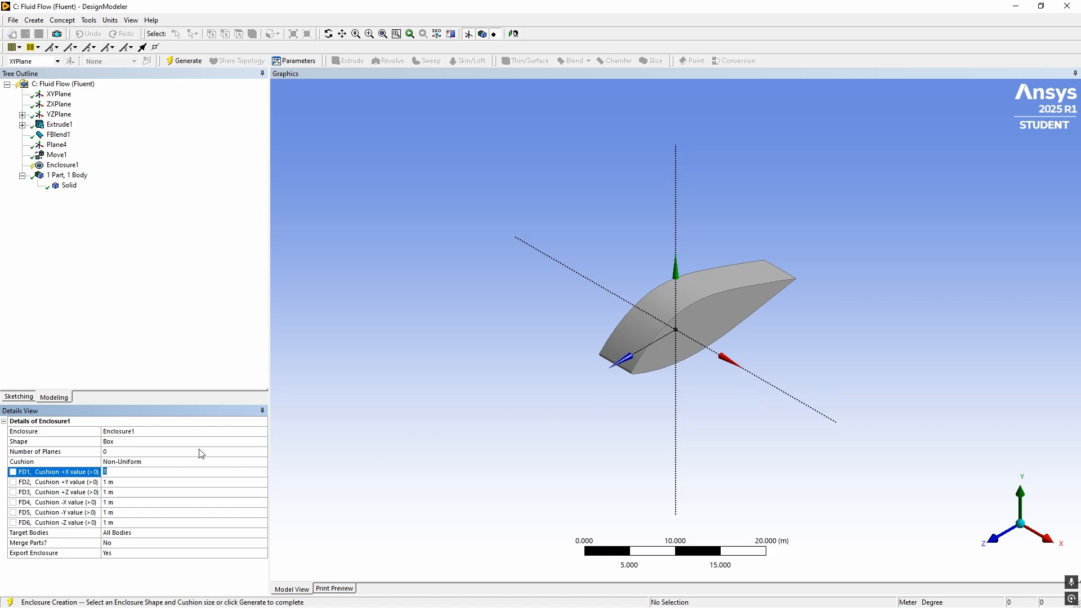
{"action": "type", "text": "5"}
{"action": "key", "text": "Return"}
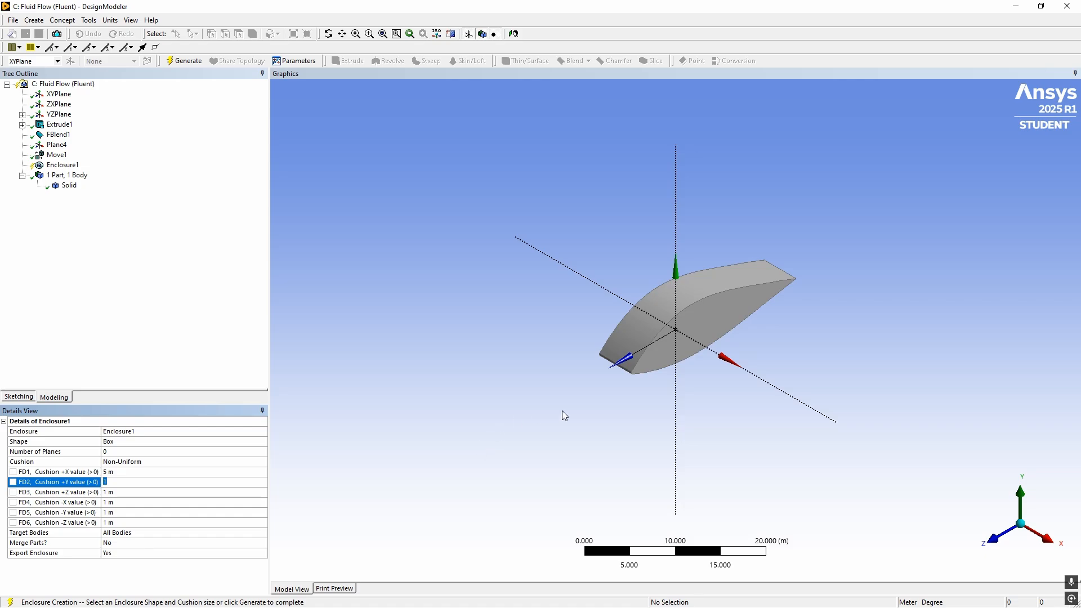
{"action": "middle_click_drag", "start_coordinate": [785, 345], "coordinate": [784, 311]}
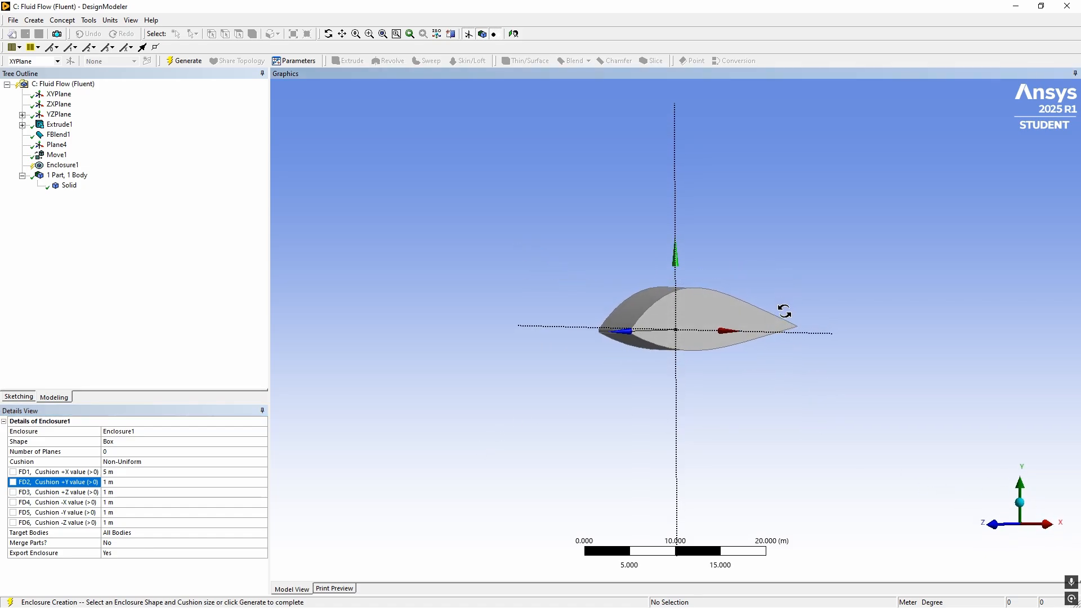
{"action": "left_click", "coordinate": [114, 483]}
{"action": "type", "text": "5"}
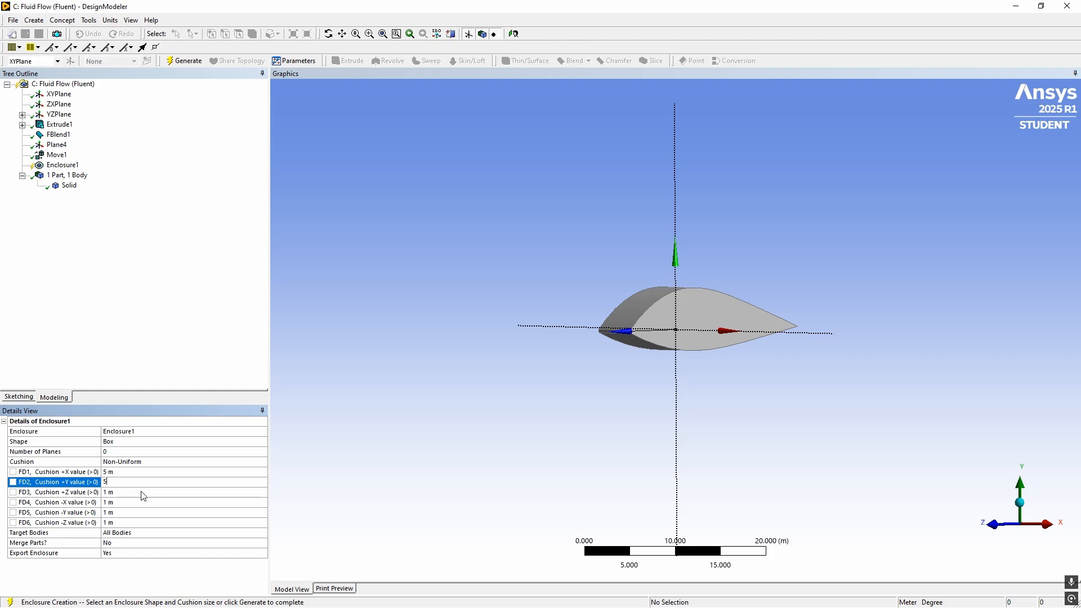
{"action": "middle_click_drag", "start_coordinate": [599, 387], "coordinate": [569, 394]}
Set the enclosure's cushion to 3 m in +Z and to 5 m in both -X and -Y
{"action": "left_click", "coordinate": [1038, 527]}
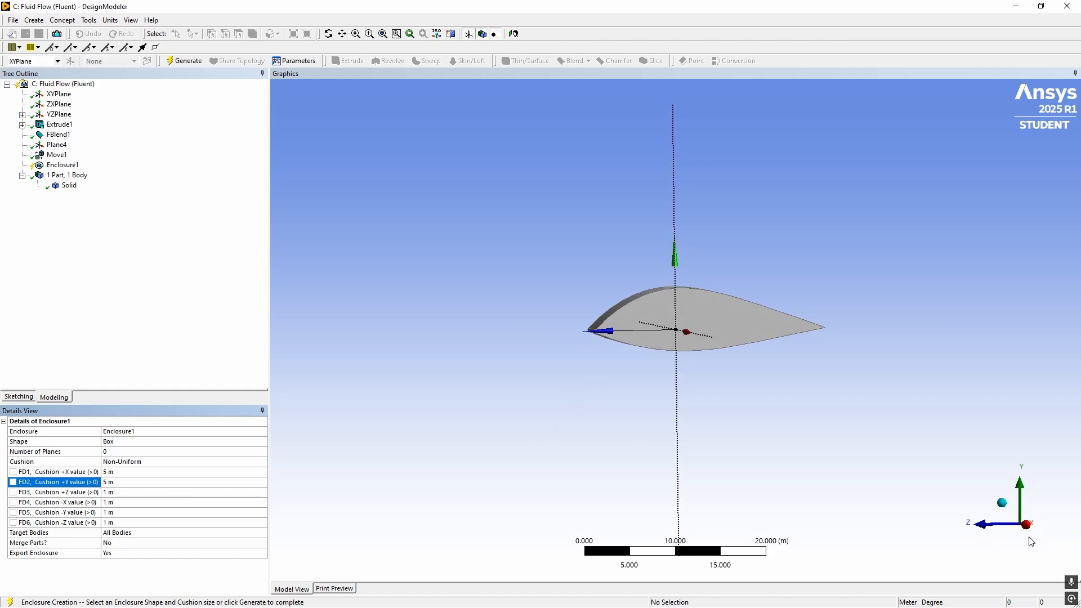
{"action": "left_click", "coordinate": [159, 493]}
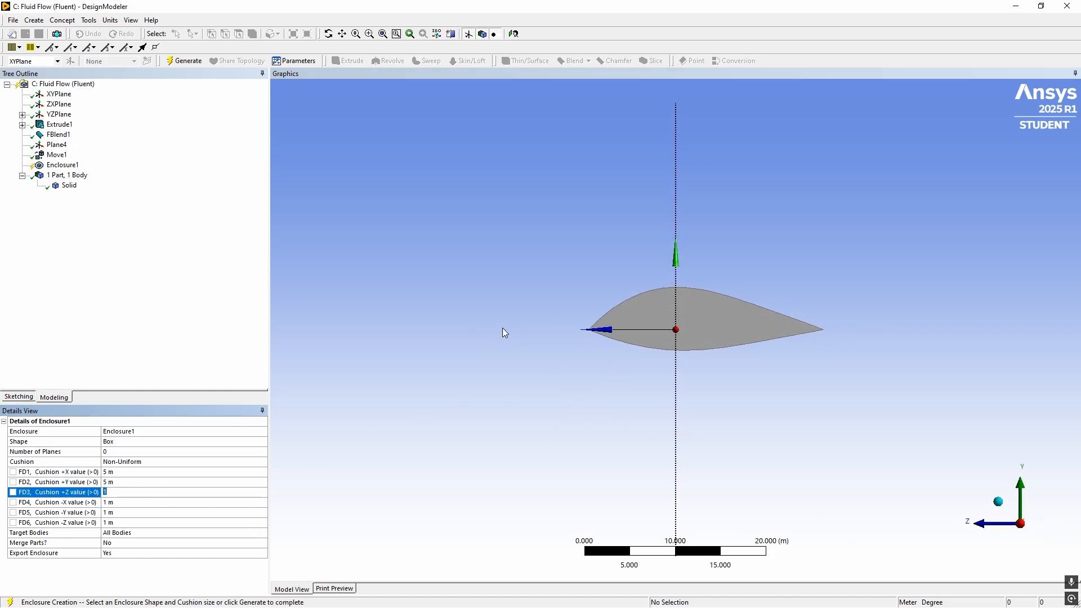
{"action": "type", "text": "3"}
{"action": "left_click", "coordinate": [133, 502]}
{"action": "type", "text": "5"}
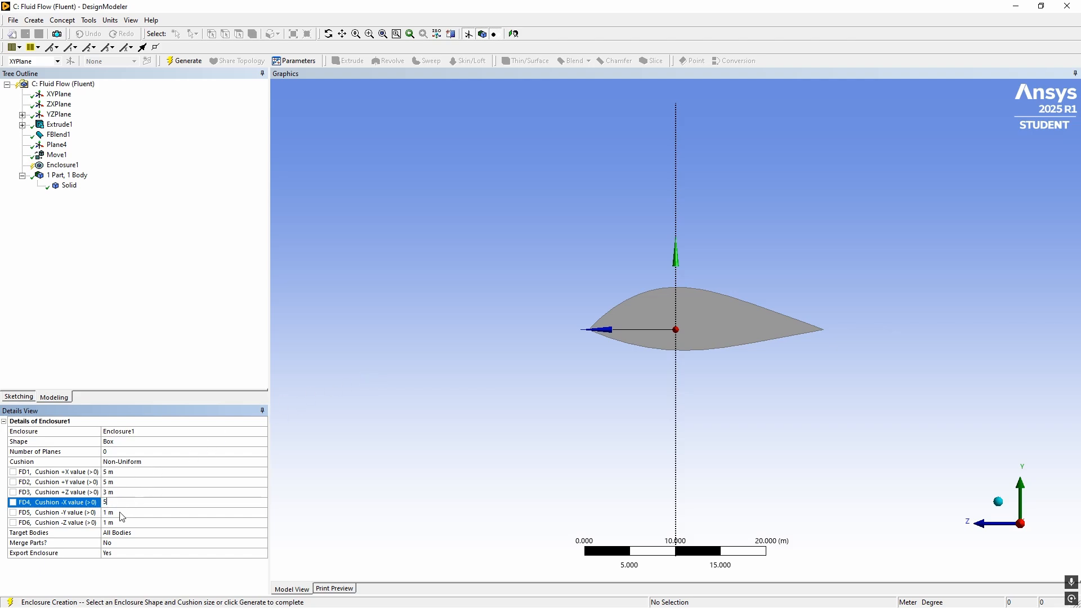
{"action": "left_click", "coordinate": [119, 512]}
{"action": "key", "text": "Tab"}
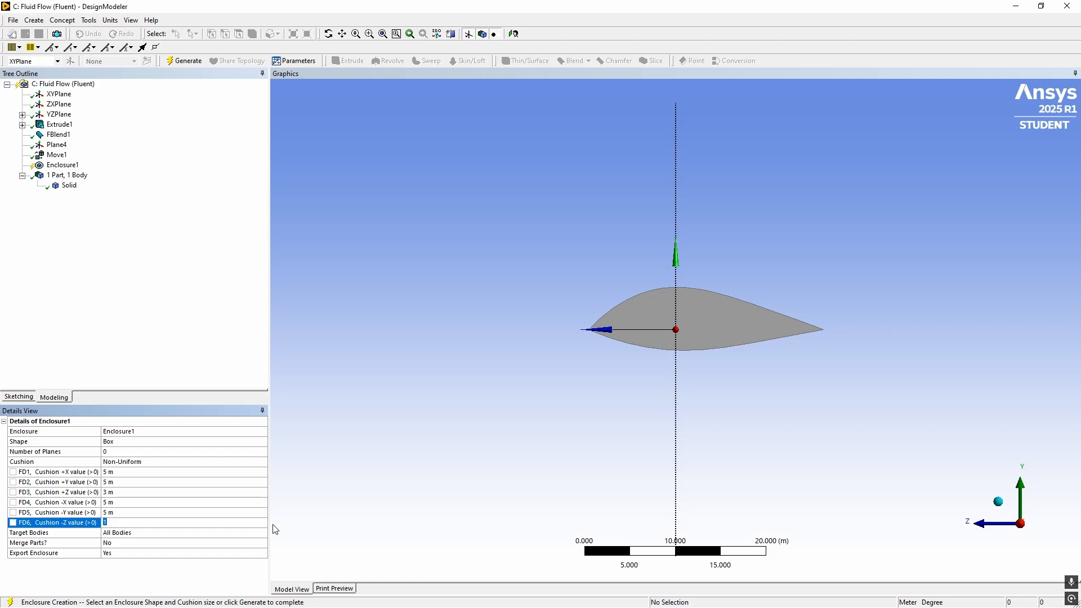
Set the enclosure's -Z cushion to 10 m and generate the box around the airfoil, checking its extents
{"action": "type", "text": "10"}
{"action": "key", "text": "Return"}
{"action": "middle_click_drag", "start_coordinate": [315, 490], "coordinate": [528, 381]}
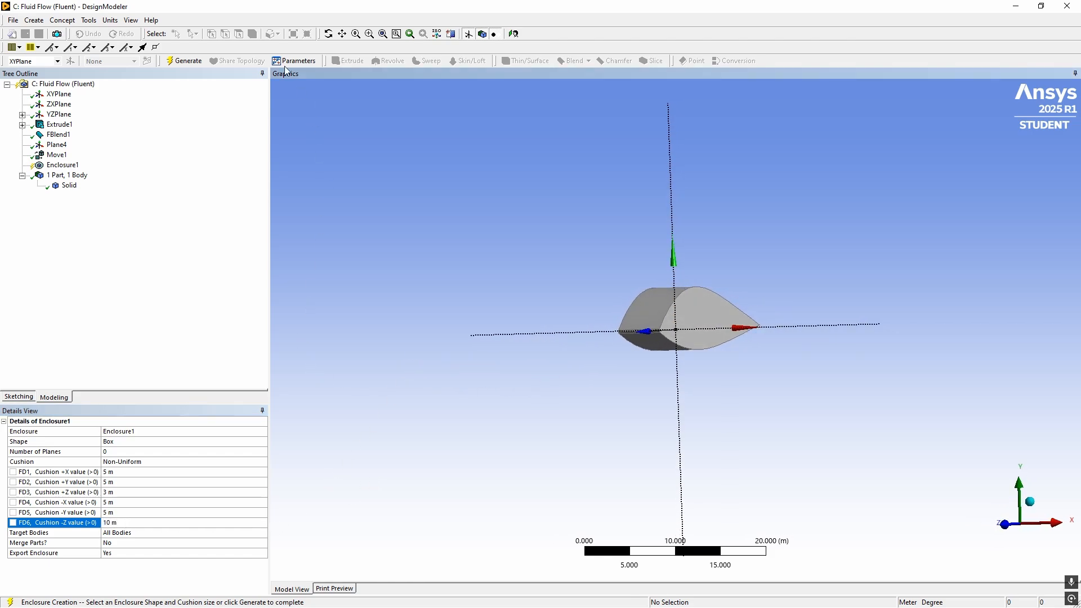
{"action": "left_click", "coordinate": [184, 61]}
{"action": "middle_click_drag", "start_coordinate": [400, 279], "coordinate": [331, 292]}
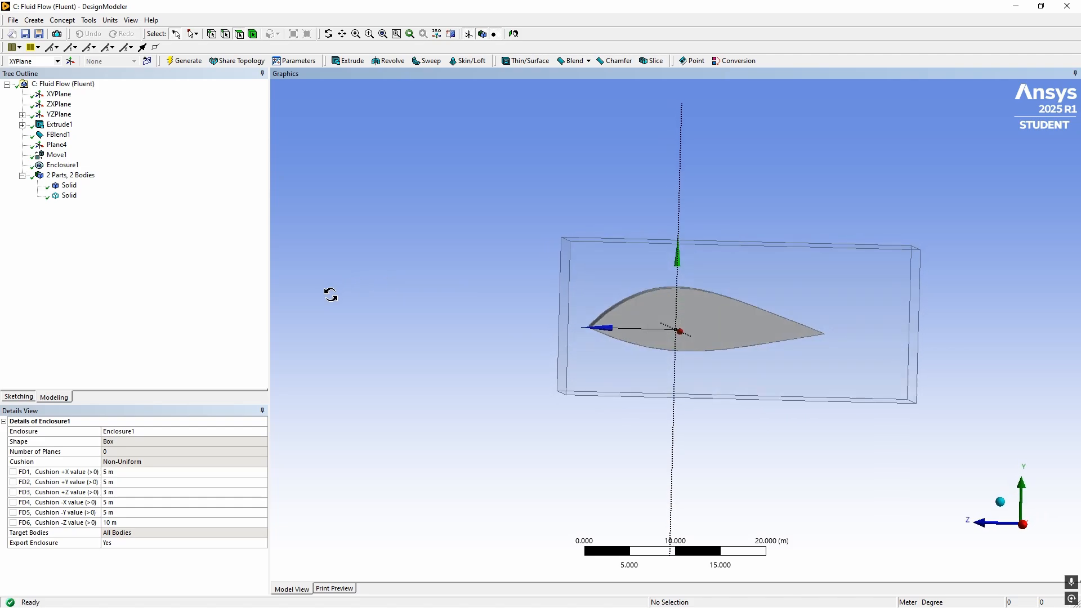
{"action": "left_click", "coordinate": [1024, 527]}
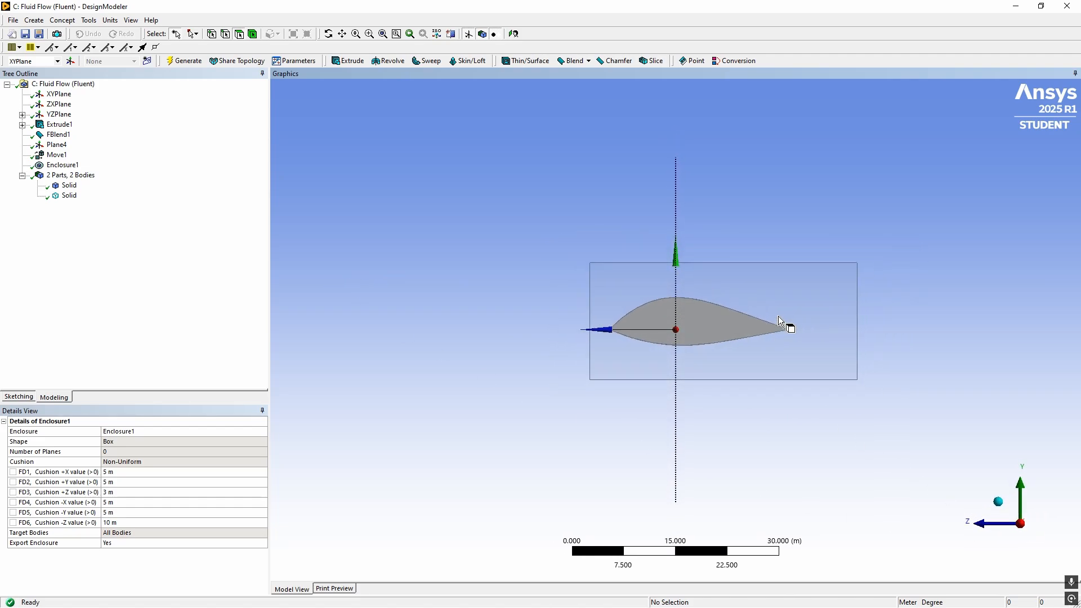
{"action": "scroll", "coordinate": [787, 323], "scroll_direction": "up", "scroll_amount": 4}
{"action": "scroll", "coordinate": [789, 323], "scroll_direction": "down", "scroll_amount": 4}
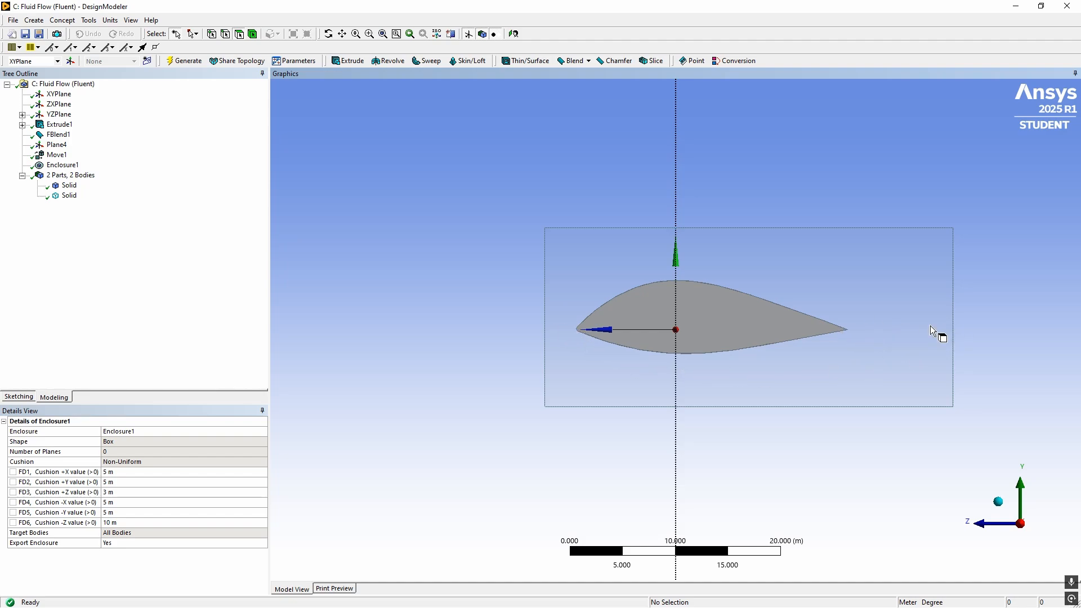
{"action": "middle_click_drag", "start_coordinate": [384, 307], "coordinate": [636, 313]}
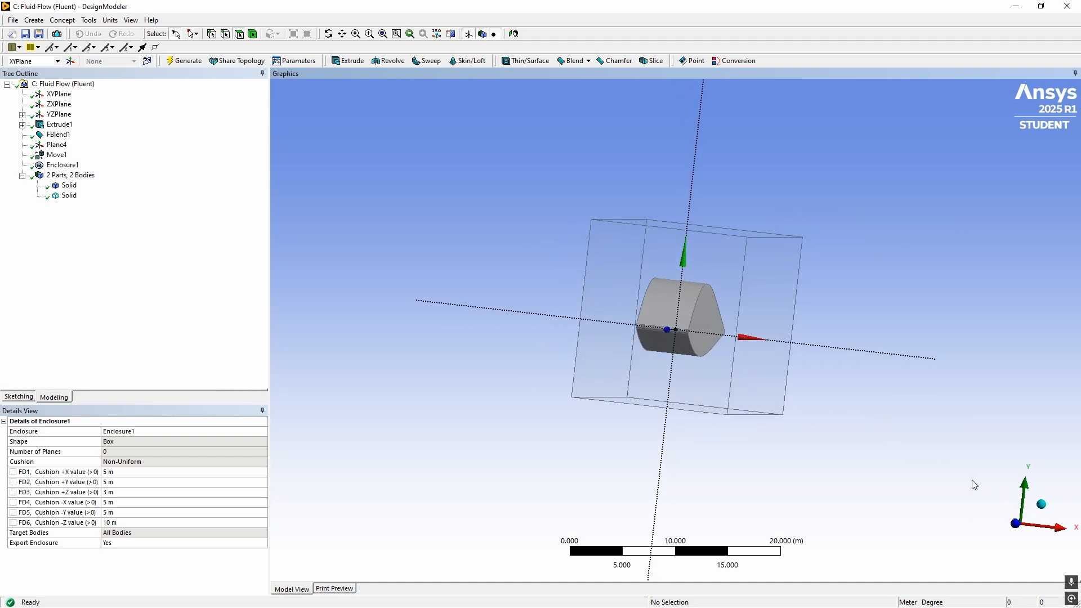
Set the box enclosure's -Z cushion to 20 m and regenerate it, after checking the box from the Z and X directions
{"action": "left_click", "coordinate": [1013, 527]}
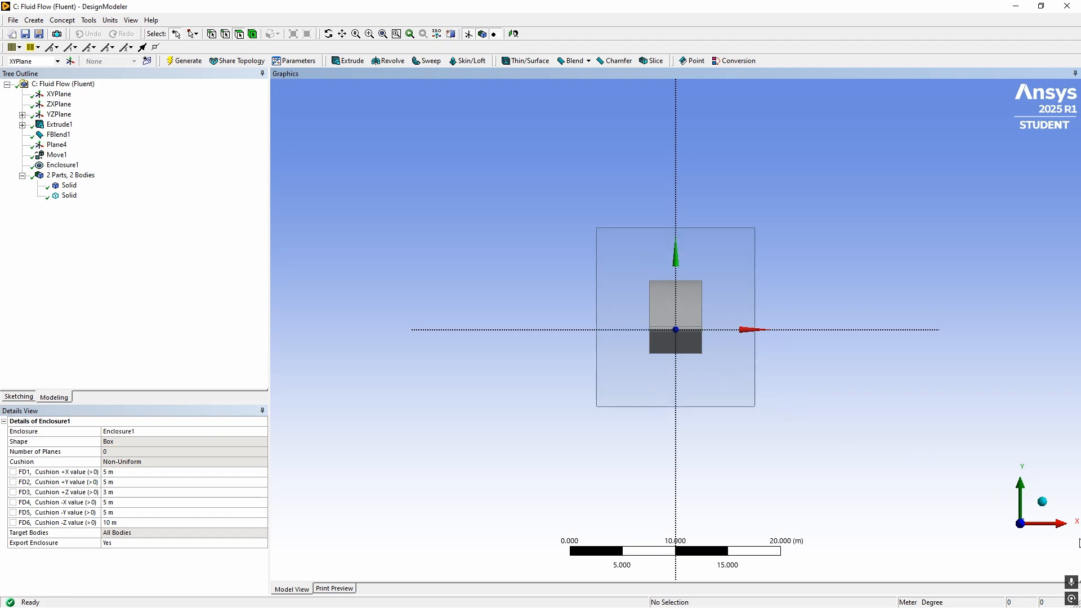
{"action": "left_click", "coordinate": [1051, 529]}
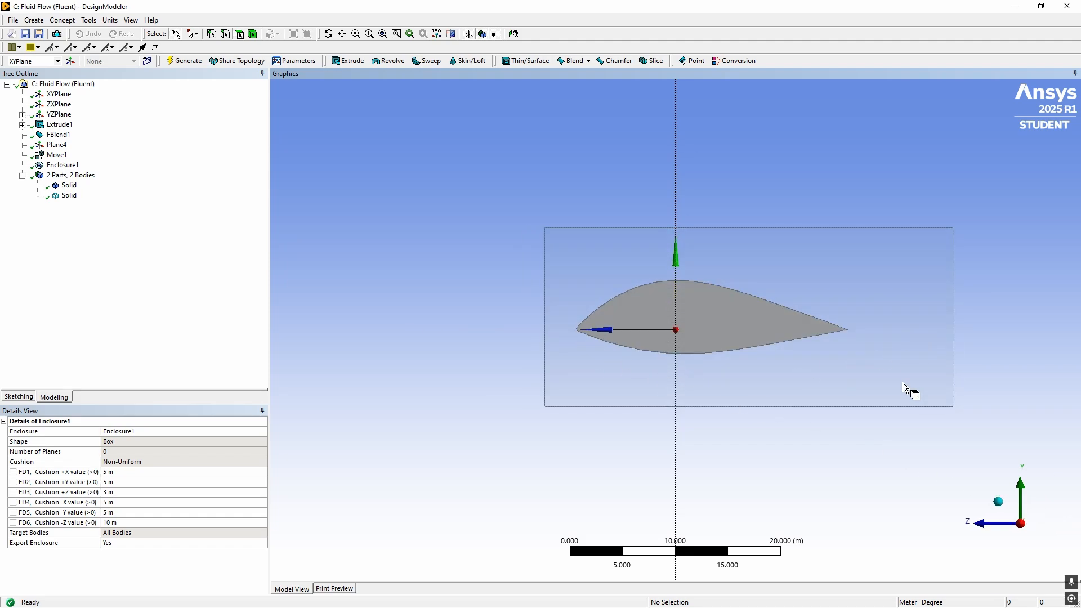
{"action": "left_click", "coordinate": [119, 523]}
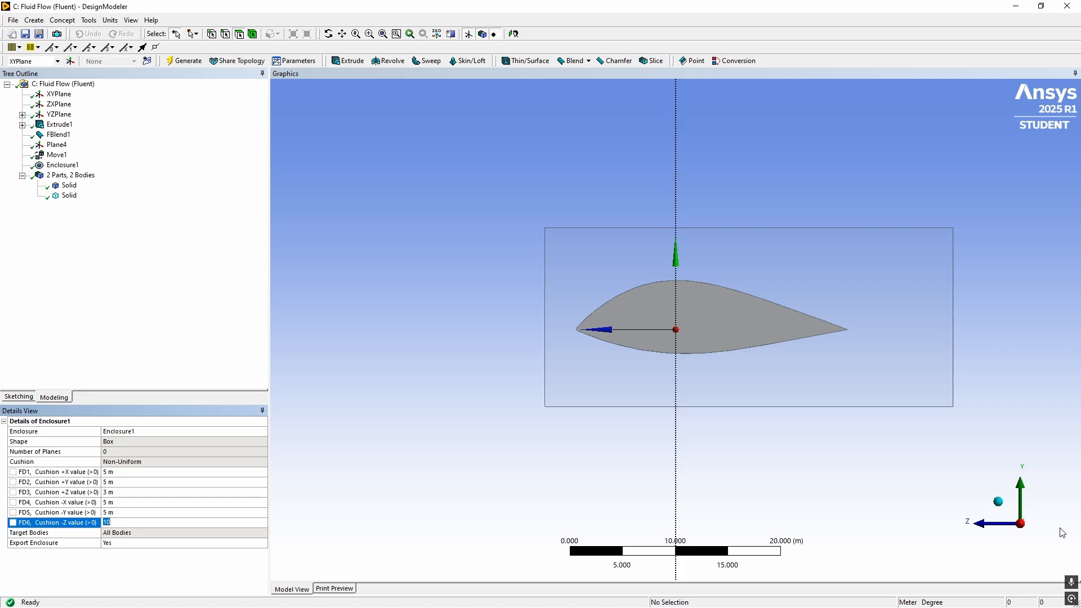
{"action": "type", "text": "20"}
{"action": "left_click", "coordinate": [188, 353]}
{"action": "left_click", "coordinate": [189, 62]}
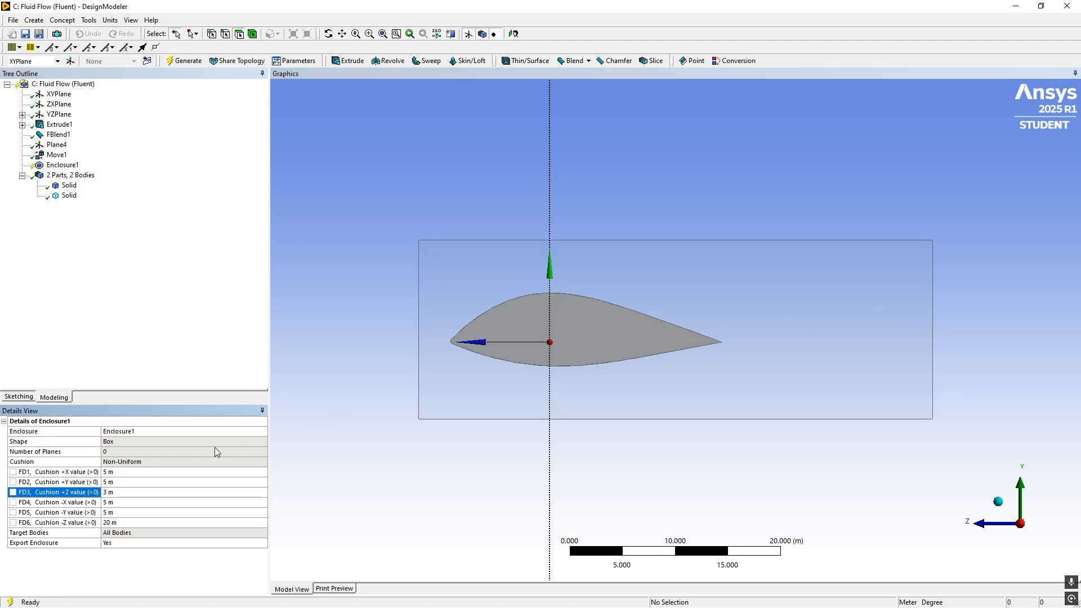
Set the enclosure's +Z cushion to 5 m, regenerate the box and check it from the side and in isometric view
{"action": "left_click", "coordinate": [138, 492]}
{"action": "type", "text": "5"}
{"action": "left_click", "coordinate": [193, 99]}
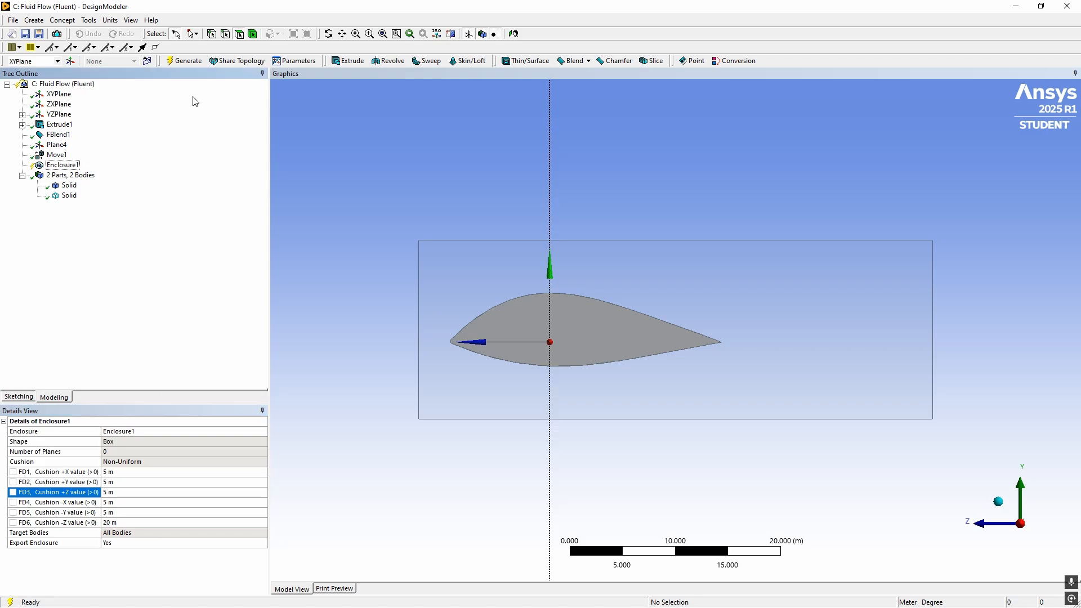
{"action": "left_click", "coordinate": [184, 61]}
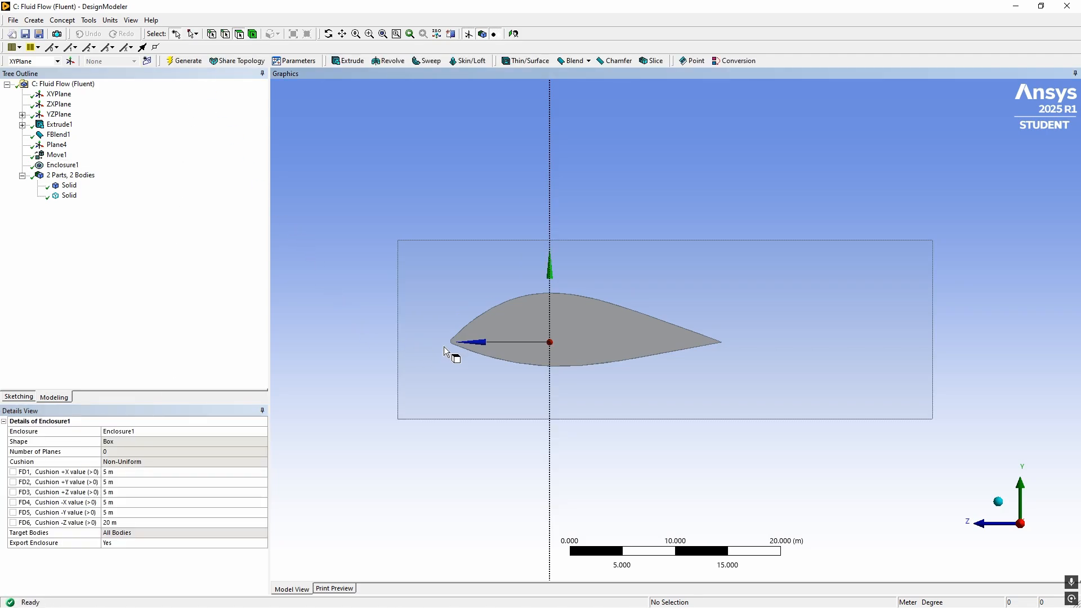
{"action": "scroll", "coordinate": [440, 346], "scroll_direction": "up", "scroll_amount": 4}
{"action": "scroll", "coordinate": [388, 358], "scroll_direction": "down", "scroll_amount": 3}
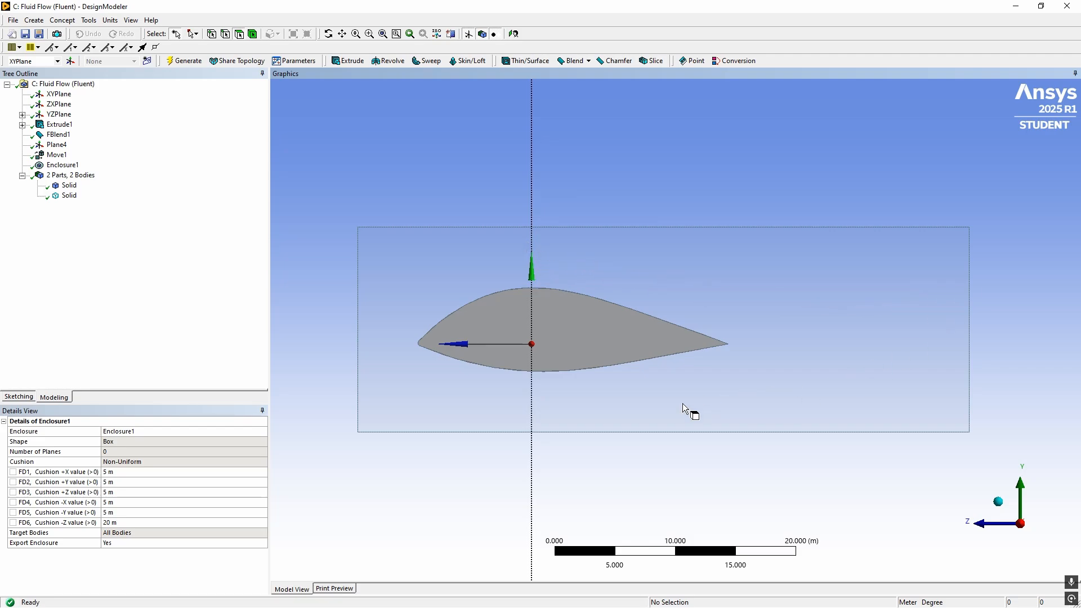
{"action": "left_click", "coordinate": [999, 502]}
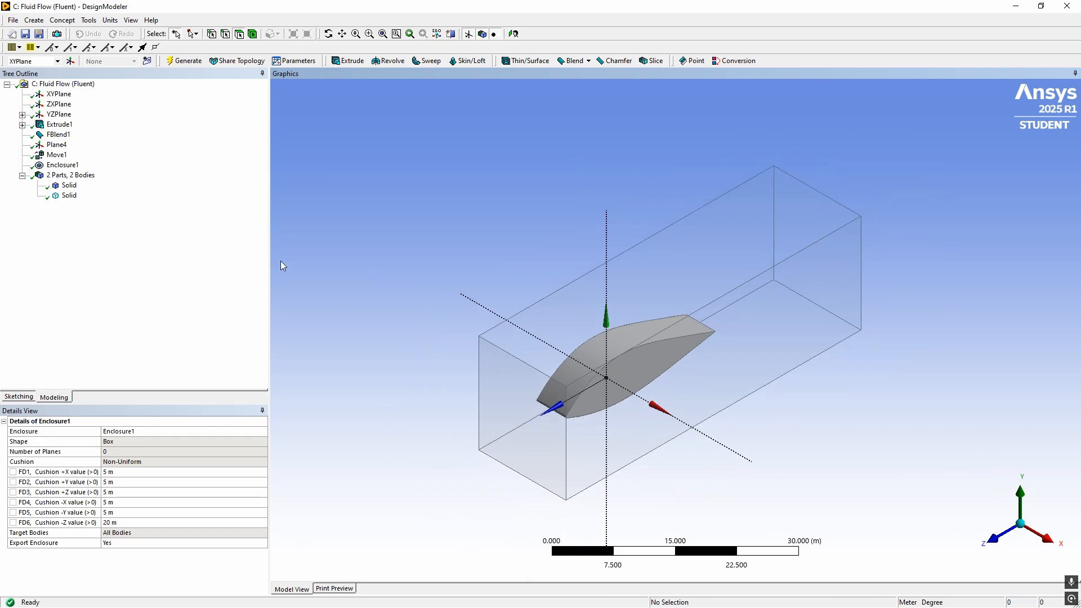
Rename the enclosure's fluid body as Fluid_Domain
{"action": "left_click", "coordinate": [70, 196]}
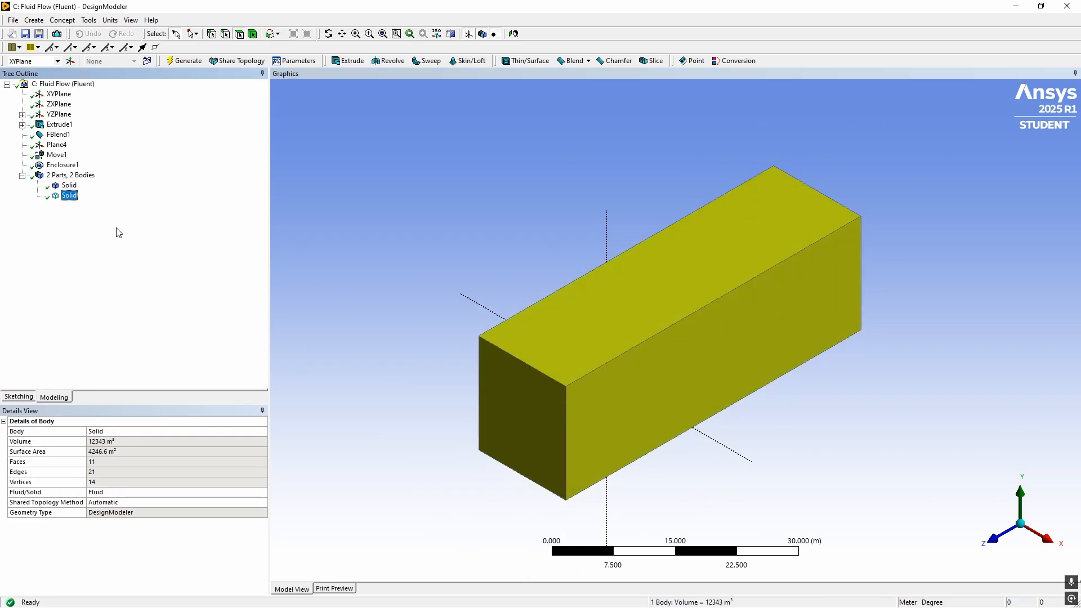
{"action": "left_click", "coordinate": [192, 496]}
{"action": "left_click", "coordinate": [104, 432]}
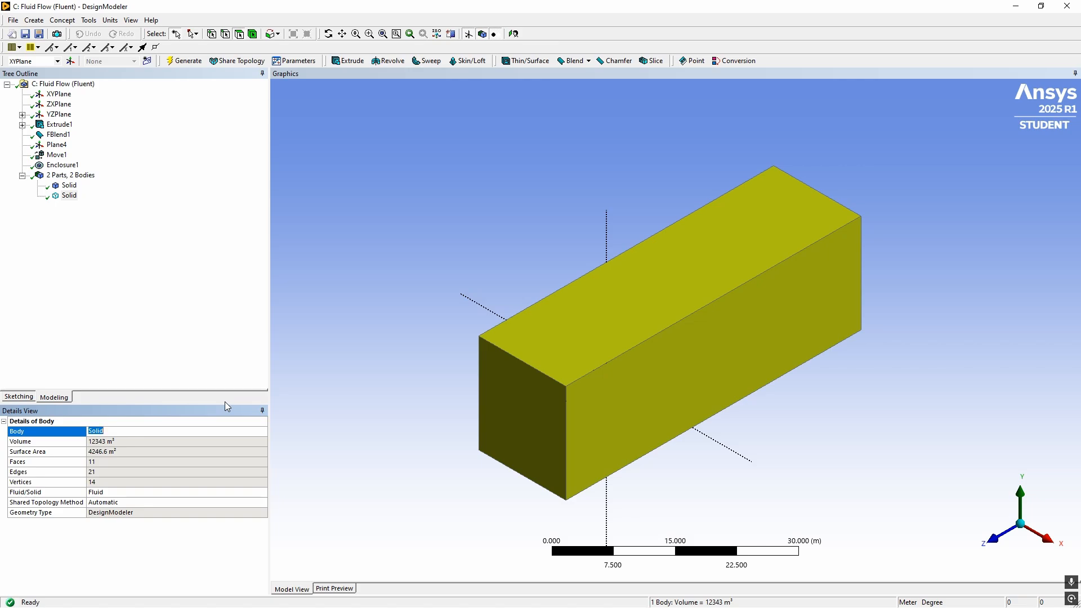
{"action": "type", "text": "Fluid_Domain"}
Rename the airfoil body as Solid_Domain
{"action": "left_click", "coordinate": [69, 186]}
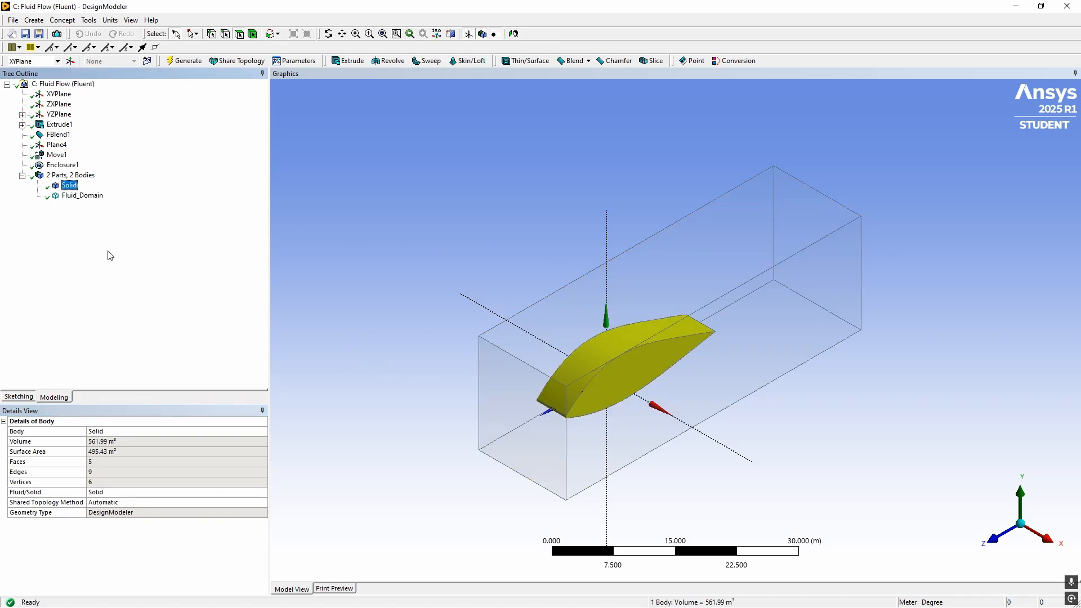
{"action": "key", "text": "F2"}
{"action": "type", "text": "A"}
{"action": "key", "text": "BackSpace"}
{"action": "type", "text": "solid_Domain"}
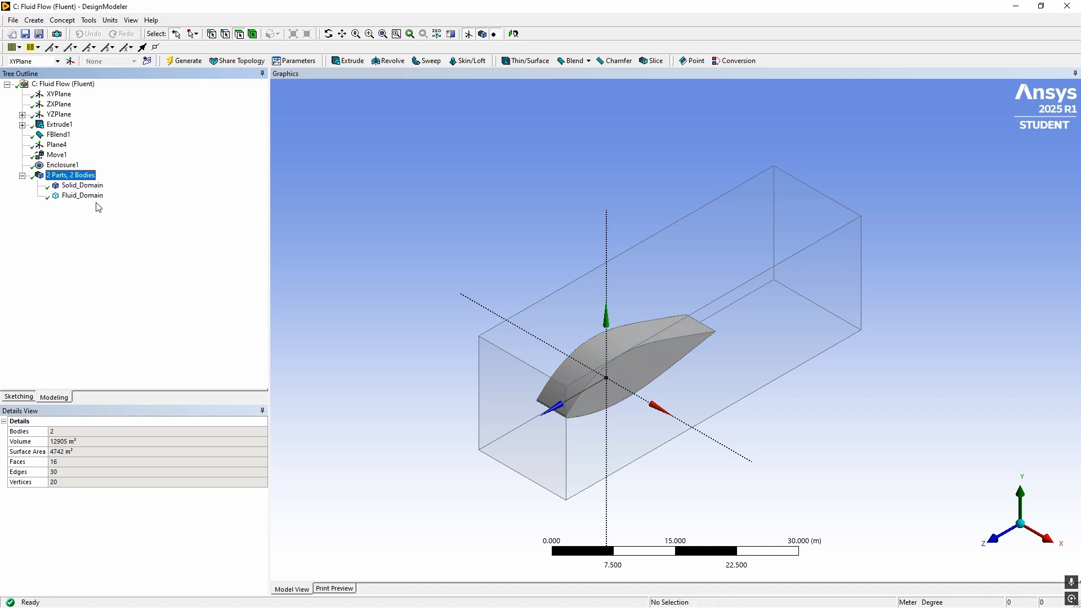
{"action": "key", "text": "Return"}
Examine the Solid_Domain and Fluid_Domain bodies, their combined part details and the available body creation operations
{"action": "left_click", "coordinate": [94, 198]}
{"action": "left_click", "coordinate": [86, 187]}
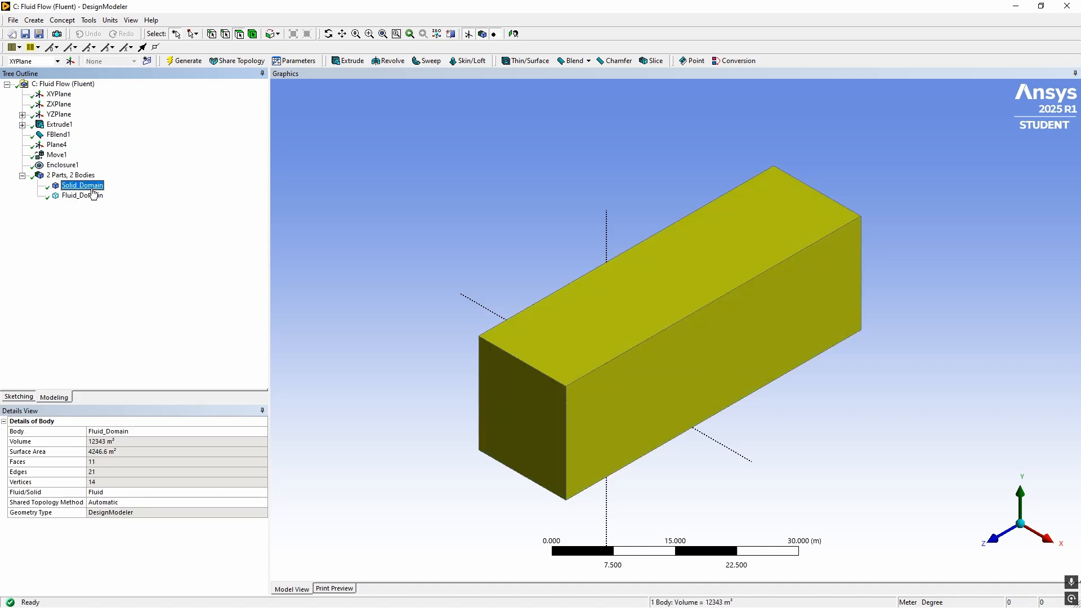
{"action": "left_click", "coordinate": [84, 176]}
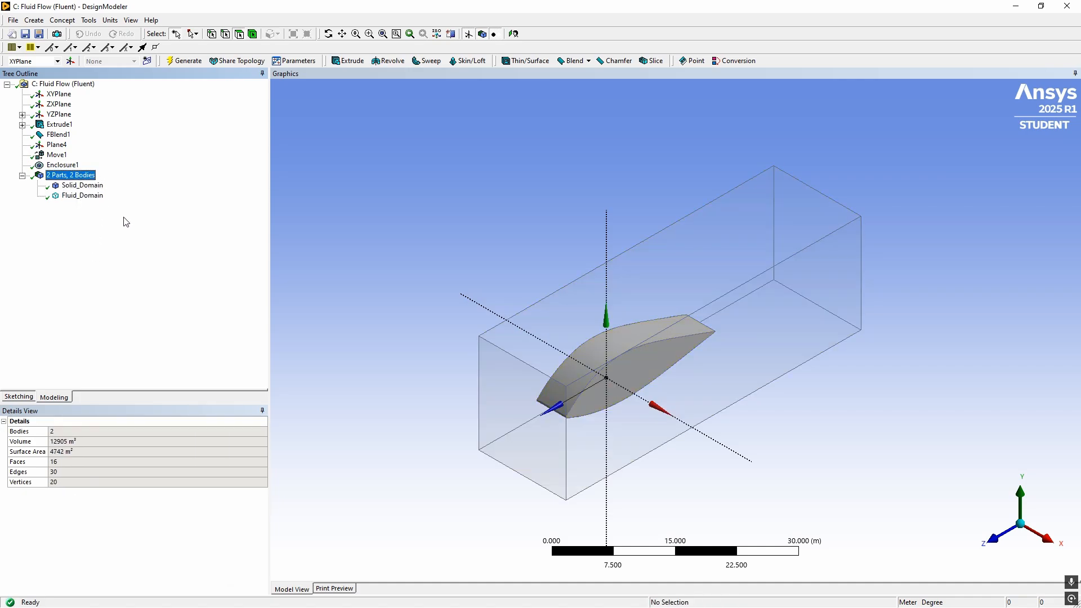
{"action": "left_click", "coordinate": [33, 19]}
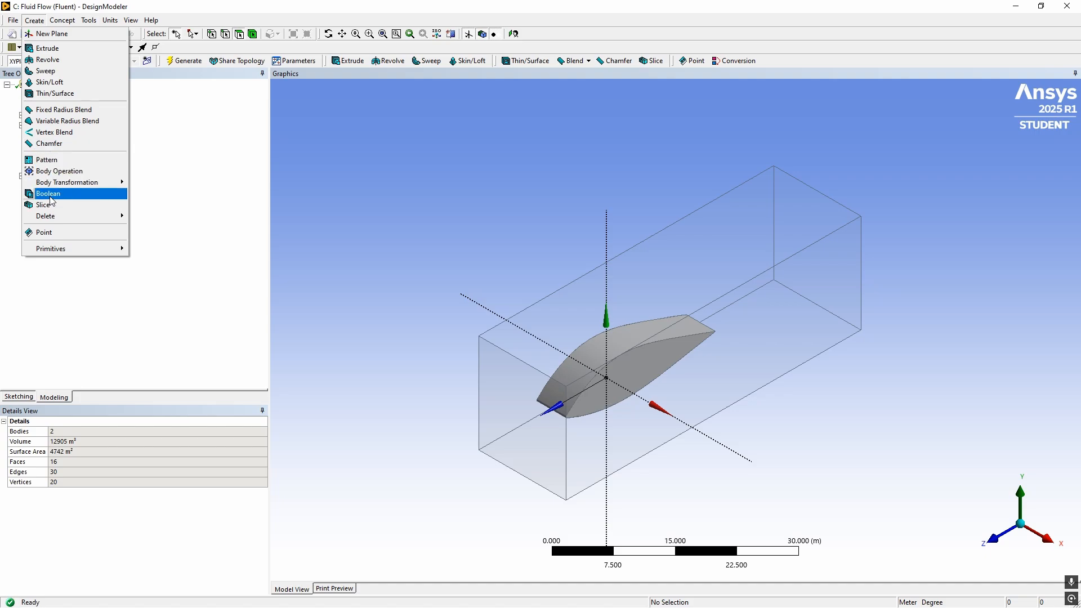
{"action": "left_click", "coordinate": [230, 250]}
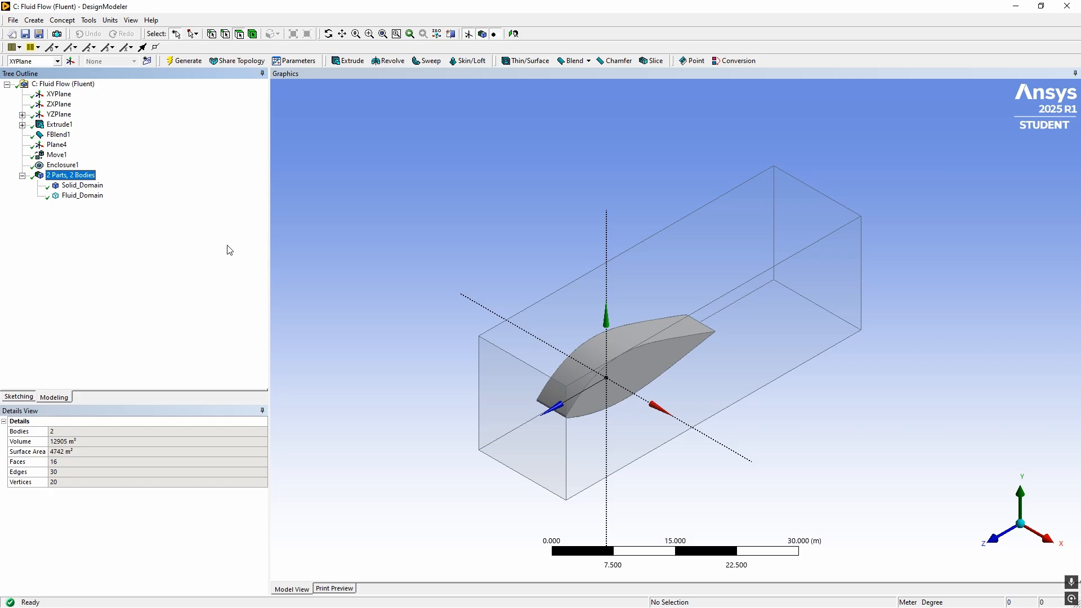
{"action": "left_click", "coordinate": [82, 185]}
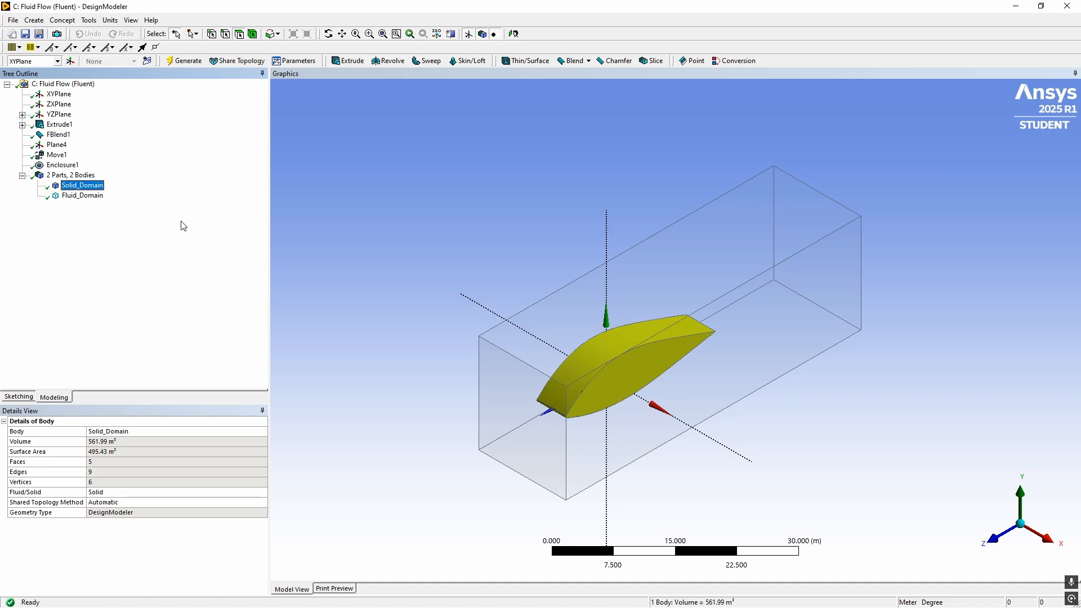
{"action": "left_click", "coordinate": [92, 196]}
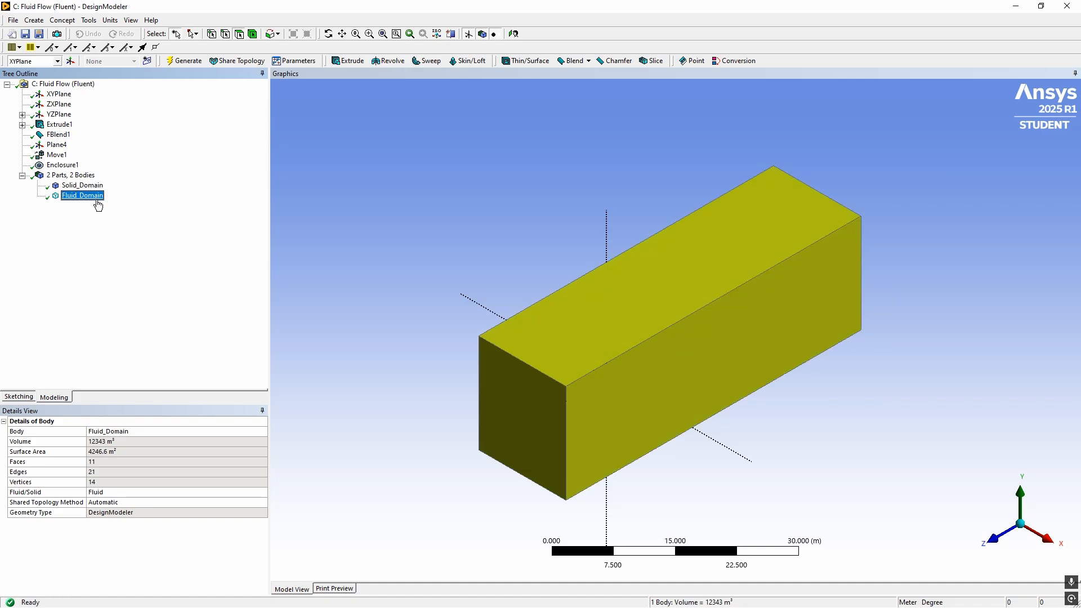
{"action": "left_click", "coordinate": [102, 186]}
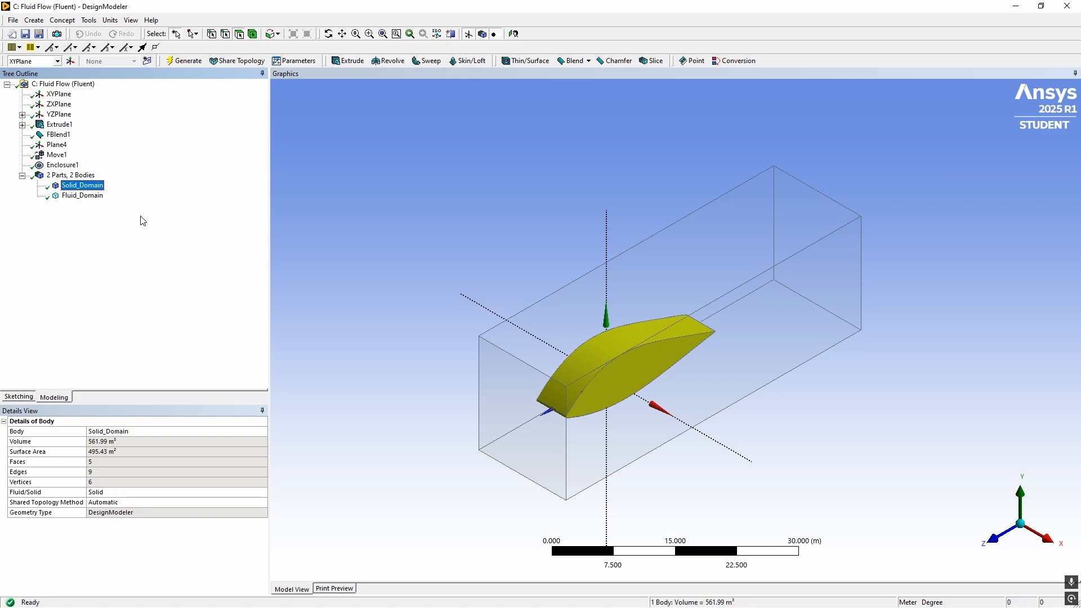
Unite Solid_Domain and Fluid_Domain with a Boolean operation, generate it and inspect the merged body
{"action": "left_click", "coordinate": [34, 20]}
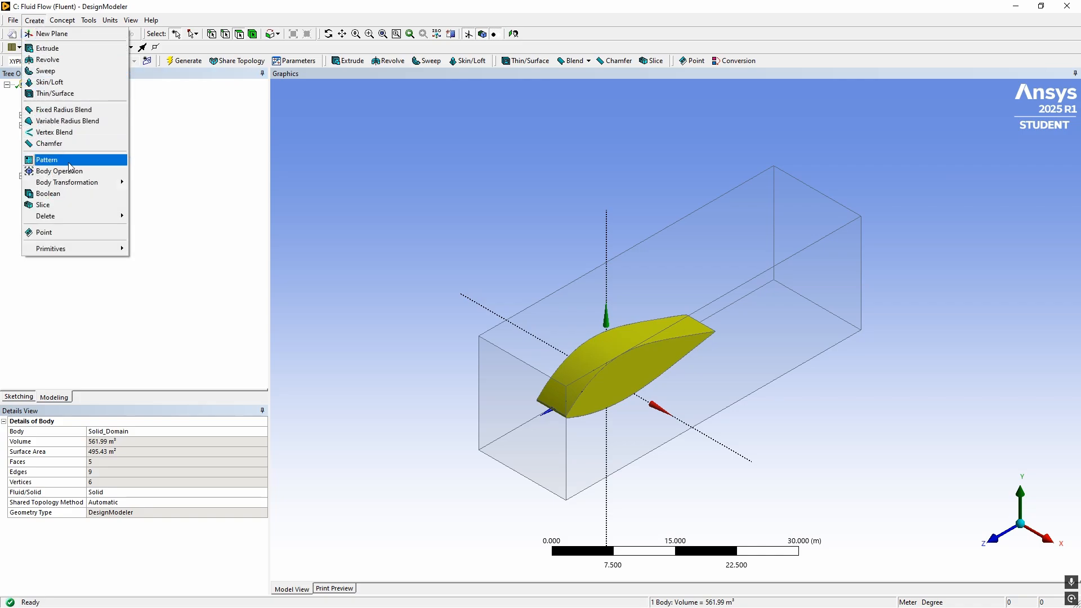
{"action": "left_click", "coordinate": [58, 194]}
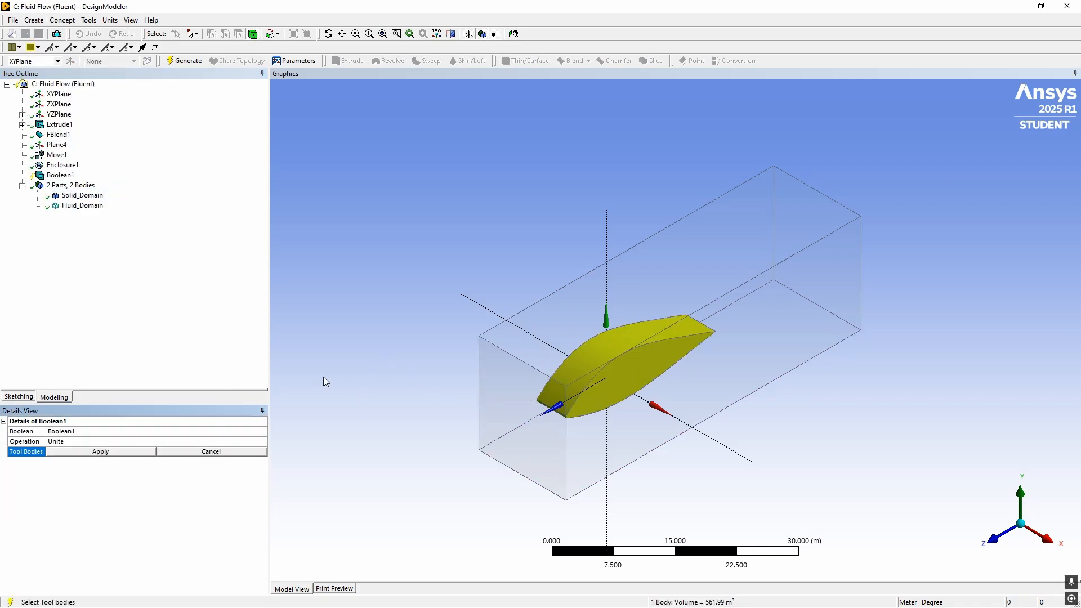
{"action": "left_click", "coordinate": [87, 196]}
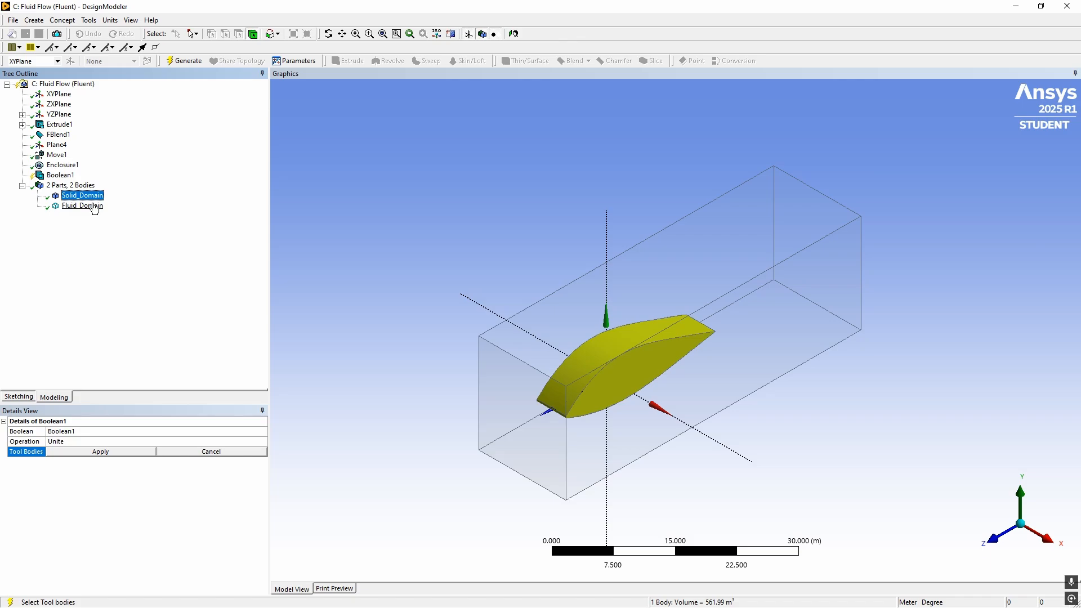
{"action": "left_click", "coordinate": [94, 207], "text": "ctrl"}
{"action": "left_click", "coordinate": [115, 451]}
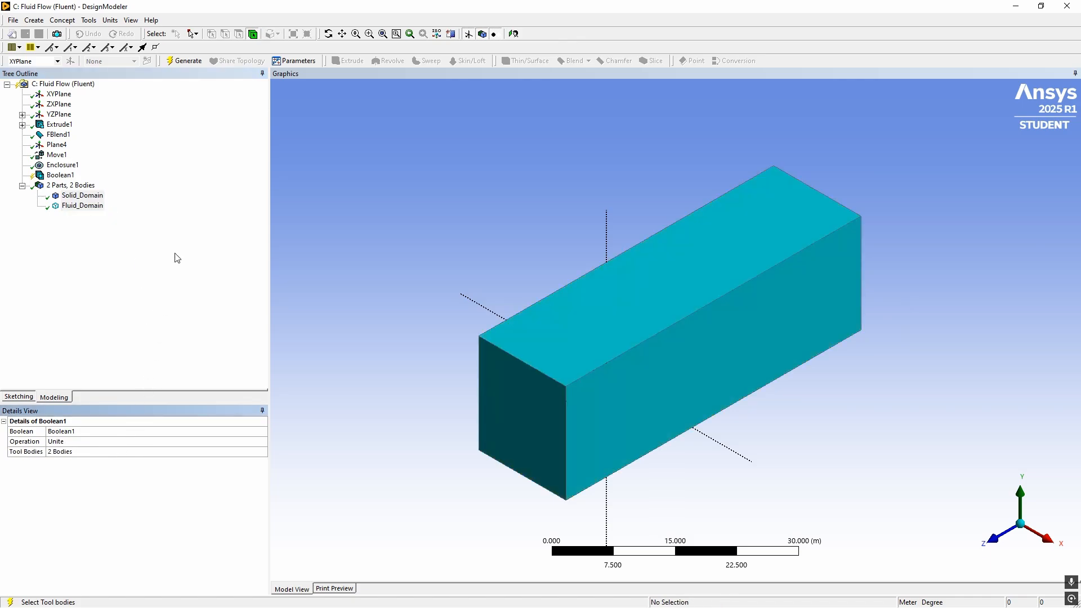
{"action": "left_click", "coordinate": [182, 61]}
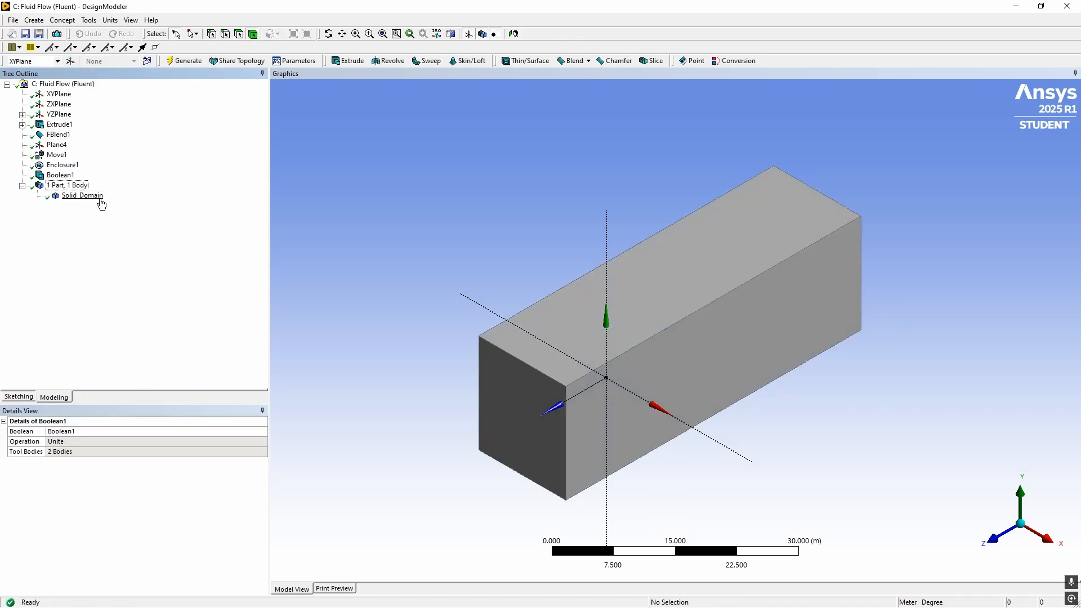
{"action": "left_click", "coordinate": [93, 198]}
{"action": "left_click", "coordinate": [484, 295]}
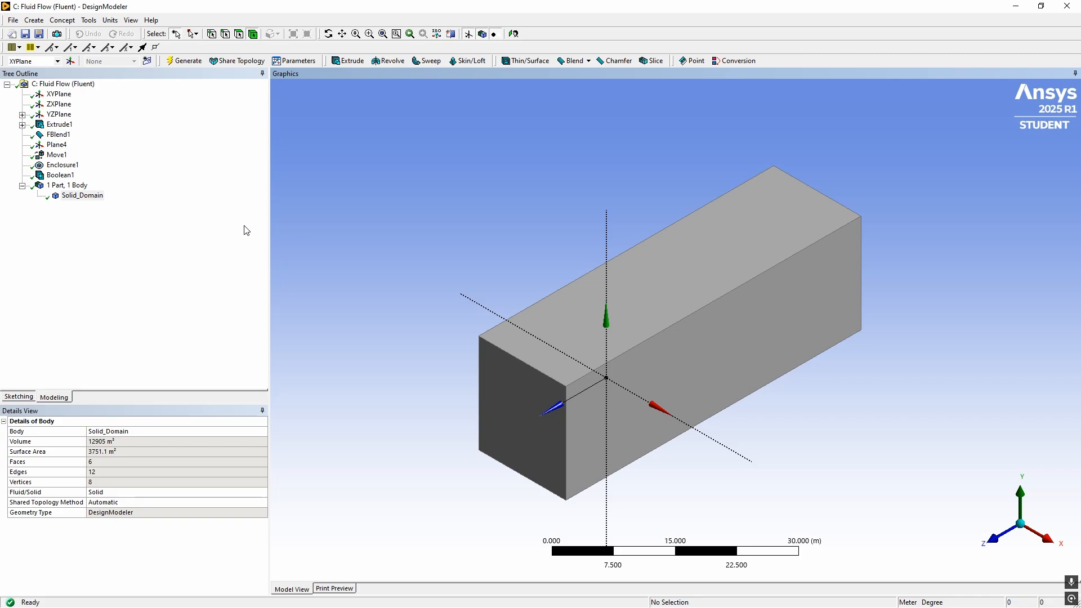
Delete the Boolean unite feature from the model
{"action": "left_click", "coordinate": [60, 175]}
{"action": "key", "text": "Delete"}
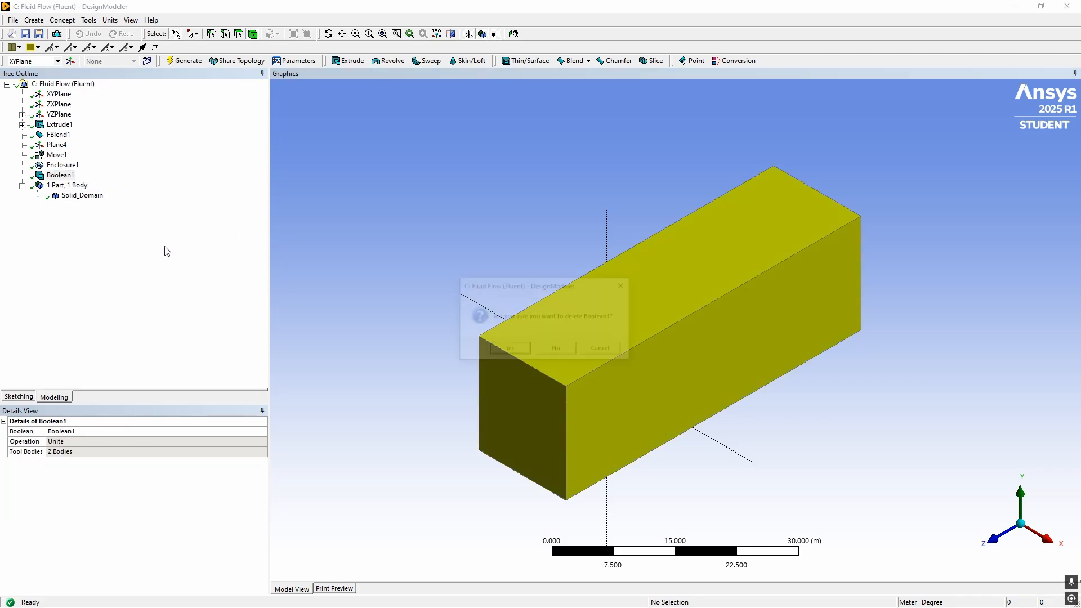
{"action": "left_click", "coordinate": [510, 348]}
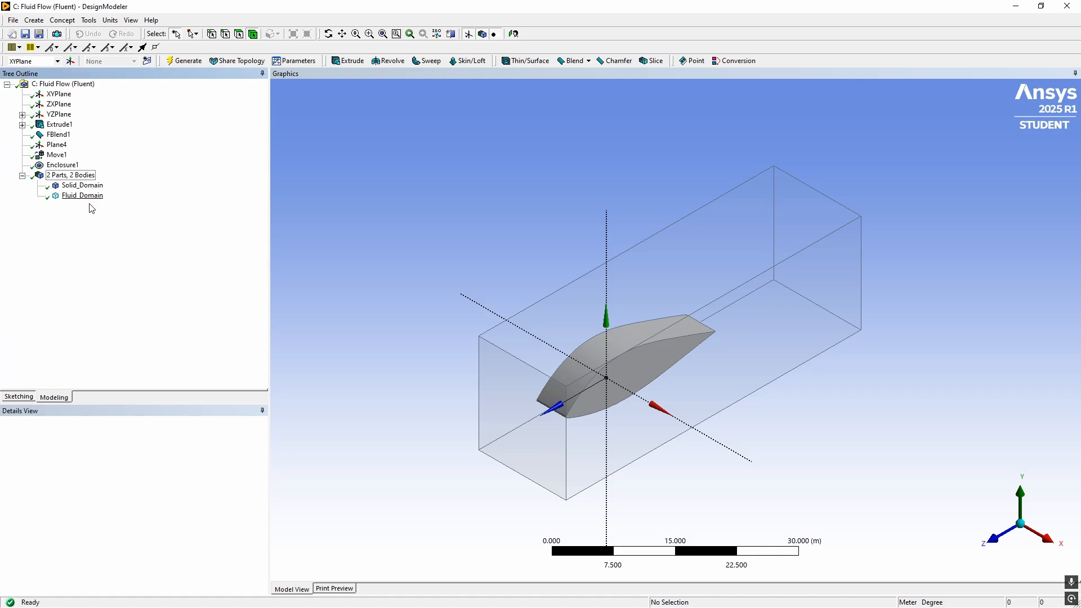
Add a new Boolean feature and set its operation to Subtract
{"action": "left_click", "coordinate": [45, 21]}
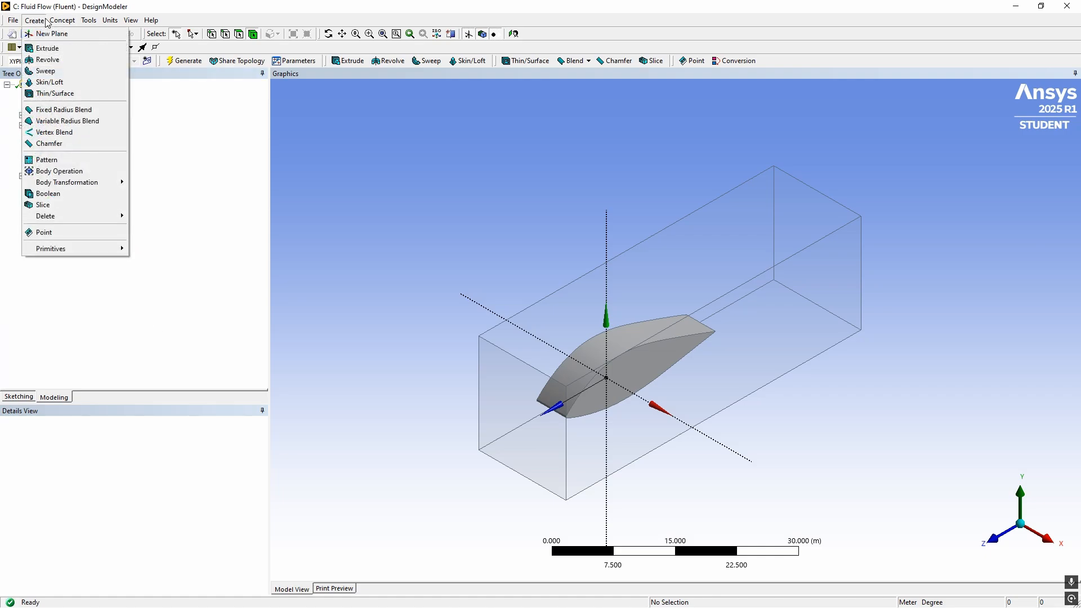
{"action": "left_click", "coordinate": [57, 194]}
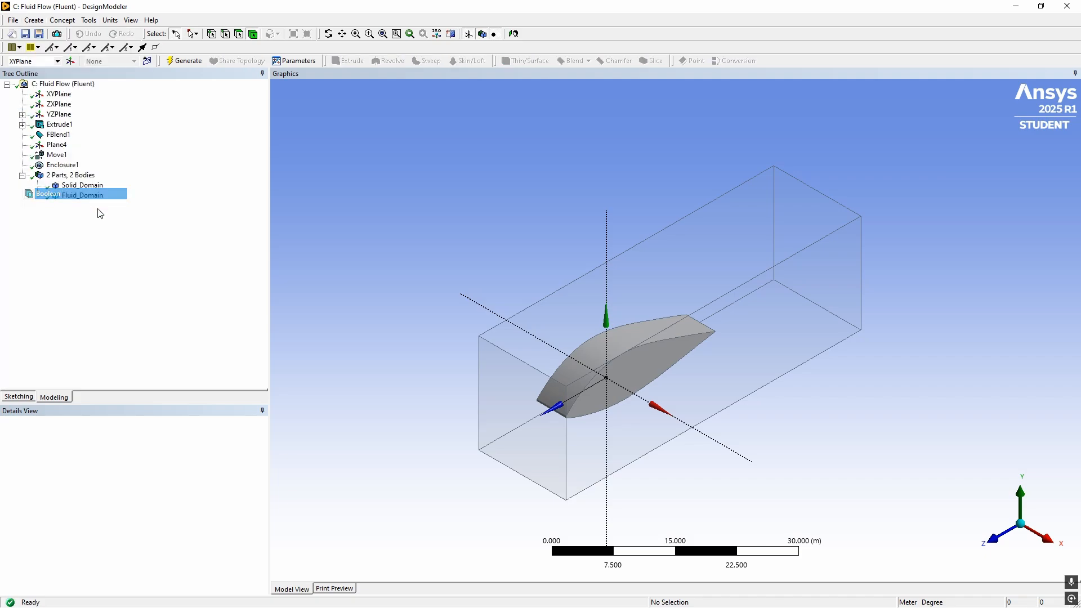
{"action": "left_click", "coordinate": [206, 441]}
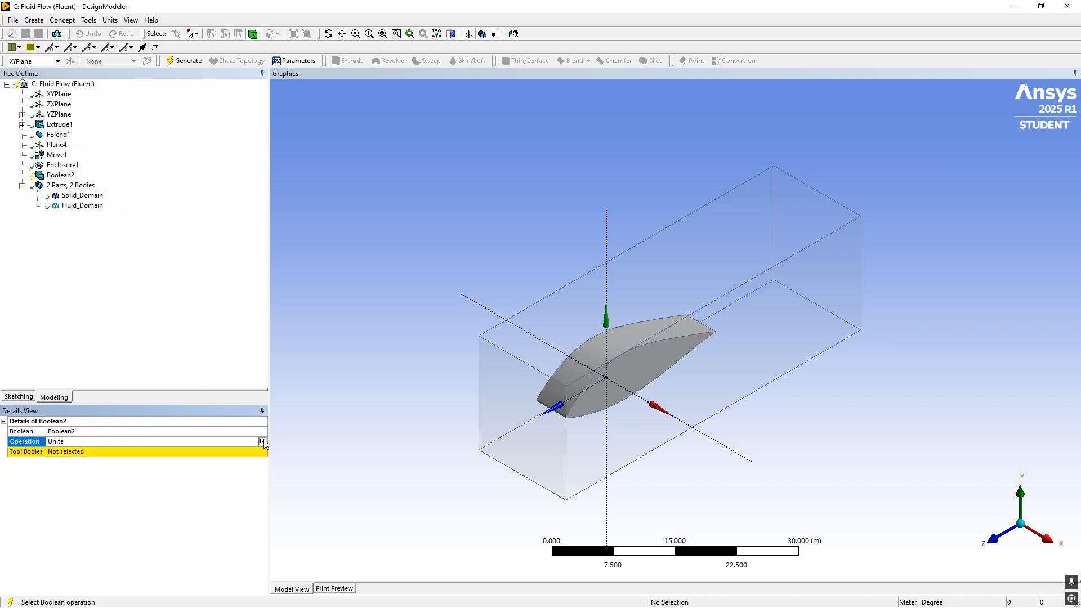
{"action": "left_click", "coordinate": [206, 442]}
{"action": "left_click", "coordinate": [79, 458]}
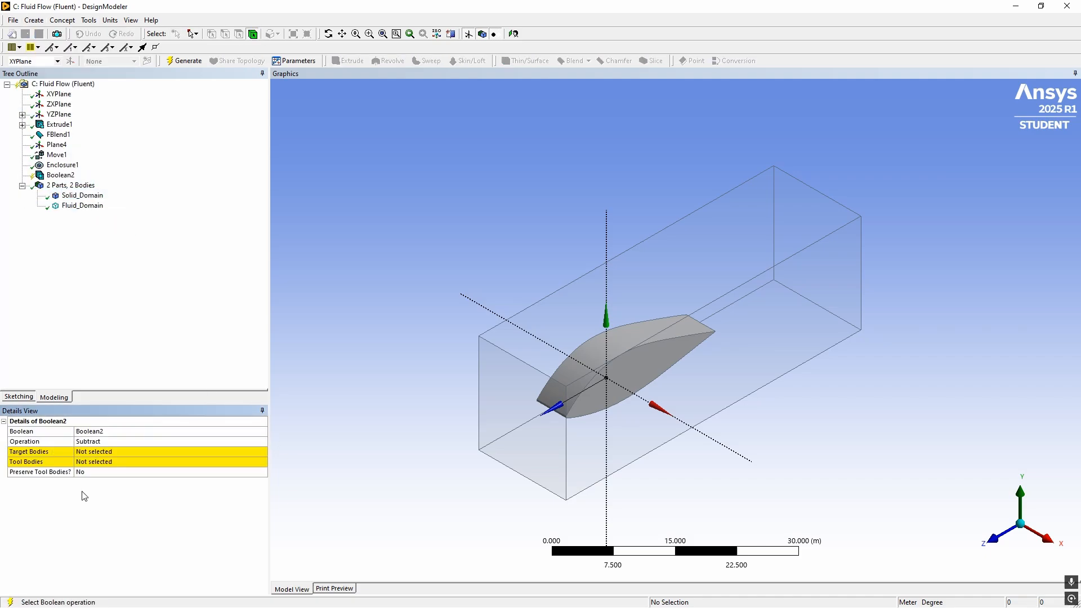
{"action": "left_click", "coordinate": [88, 453]}
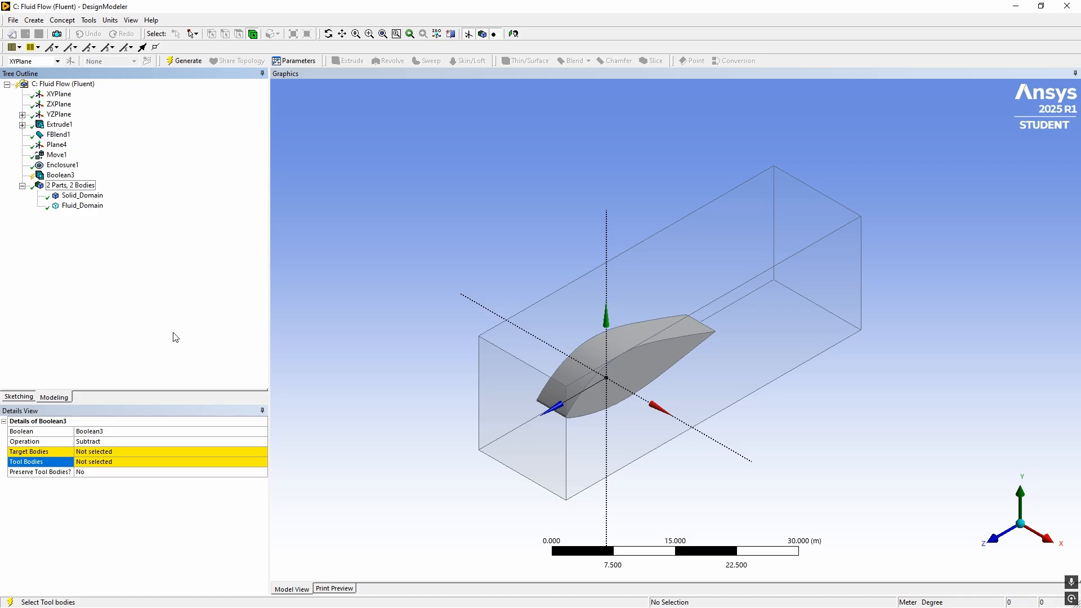
Assign Solid_Domain as the tool body and Fluid_Domain as the target body of the Boolean subtract, and generate it
{"action": "left_click", "coordinate": [89, 463]}
{"action": "left_click", "coordinate": [81, 196]}
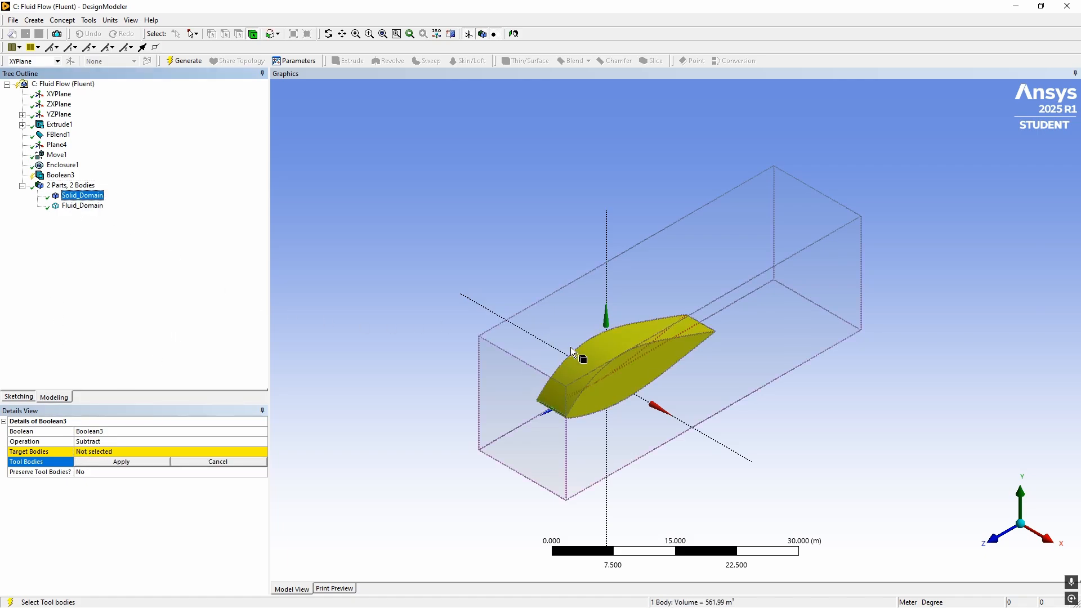
{"action": "left_click", "coordinate": [127, 472]}
{"action": "left_click", "coordinate": [125, 461]}
{"action": "left_click", "coordinate": [122, 462]}
{"action": "left_click", "coordinate": [90, 452]}
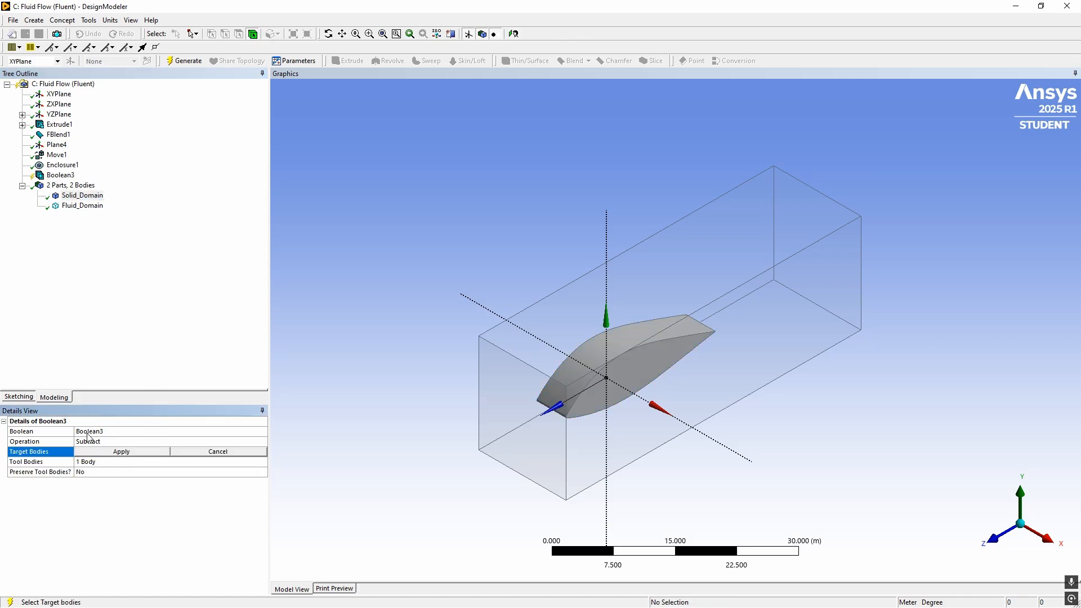
{"action": "left_click", "coordinate": [74, 206]}
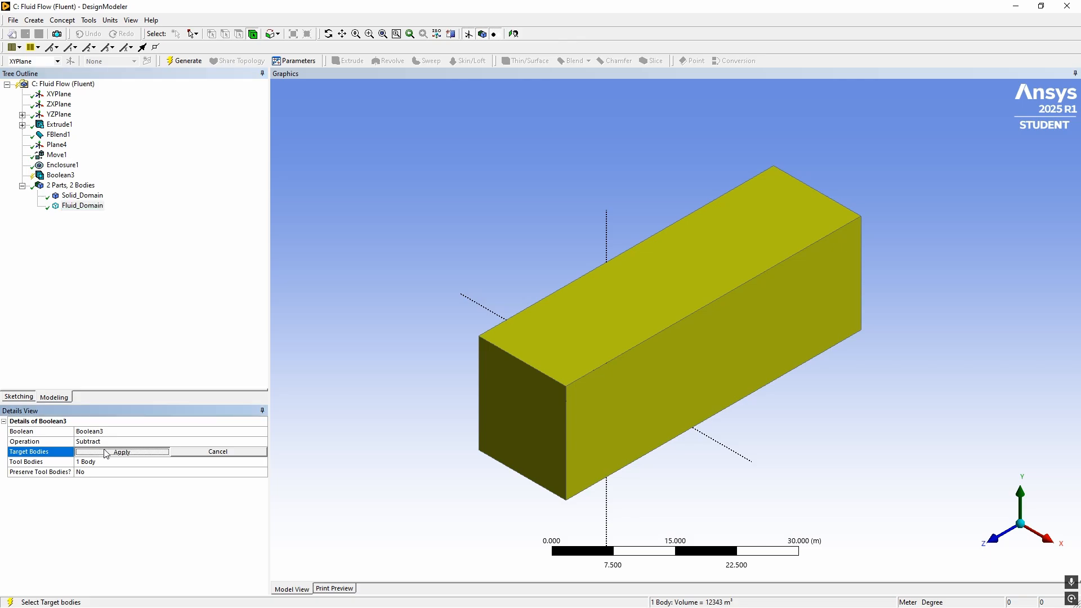
{"action": "left_click", "coordinate": [107, 452]}
{"action": "left_click", "coordinate": [184, 61]}
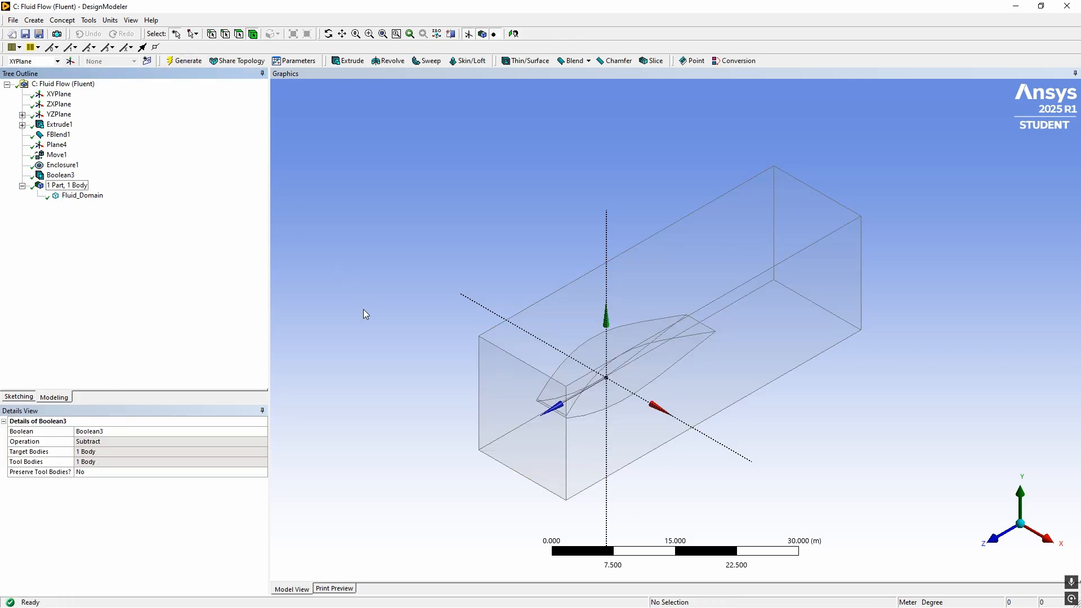
Examine the subtracted fluid domain and its airfoil-shaped cavity from several angles
{"action": "middle_click_drag", "start_coordinate": [365, 315], "coordinate": [598, 372]}
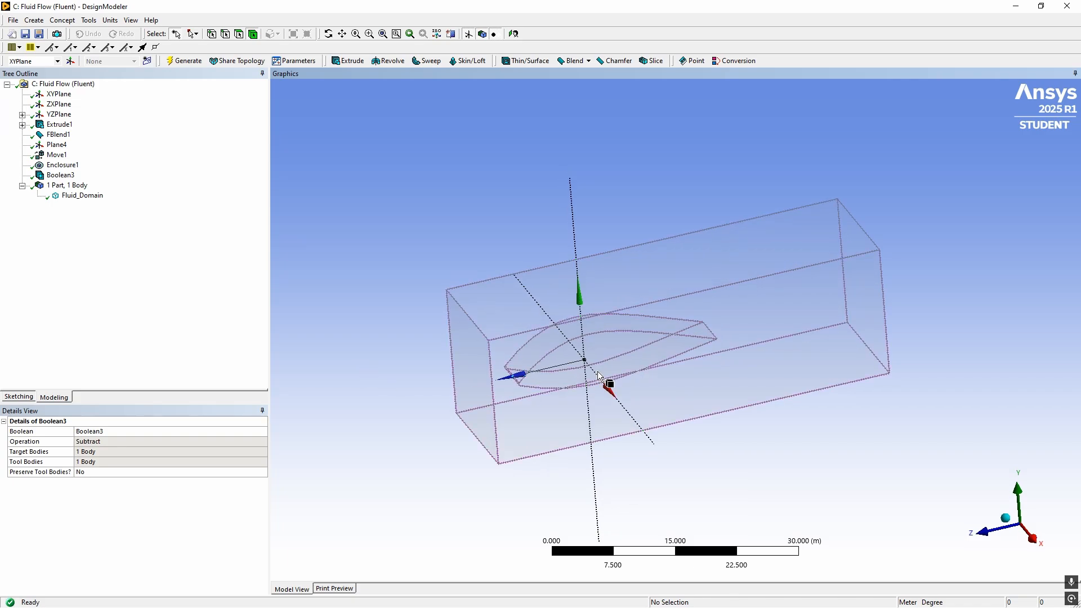
{"action": "scroll", "coordinate": [563, 363], "scroll_direction": "down", "scroll_amount": 3}
{"action": "scroll", "coordinate": [550, 371], "scroll_direction": "up", "scroll_amount": 8}
{"action": "middle_click_drag", "start_coordinate": [503, 369], "coordinate": [374, 314]}
{"action": "middle_click_drag", "start_coordinate": [485, 304], "coordinate": [543, 300]}
{"action": "scroll", "coordinate": [543, 300], "scroll_direction": "down", "scroll_amount": 3}
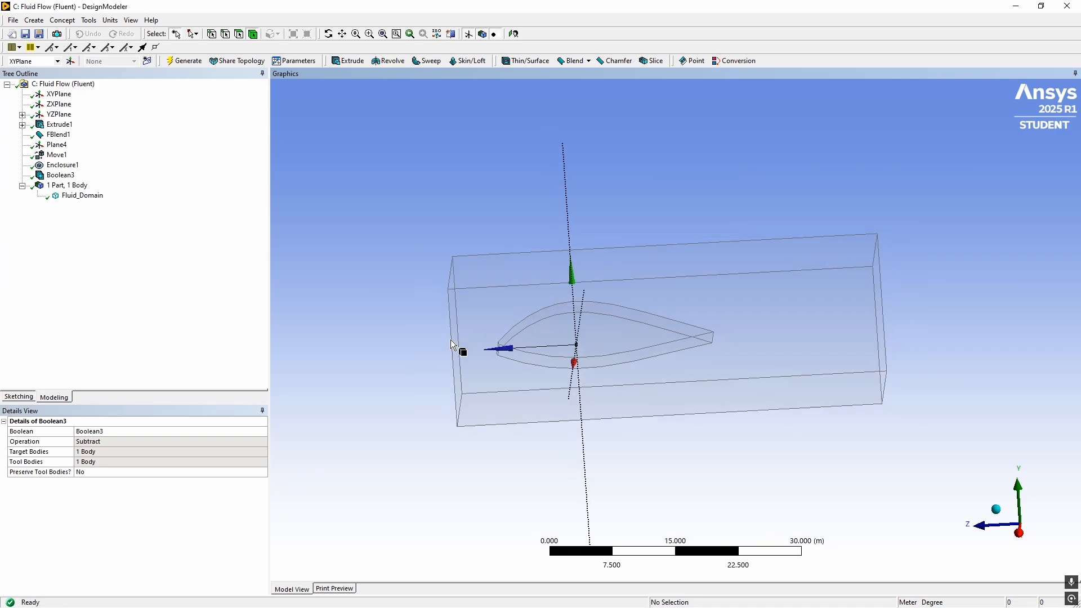
{"action": "middle_click_drag", "start_coordinate": [452, 340], "coordinate": [457, 302]}
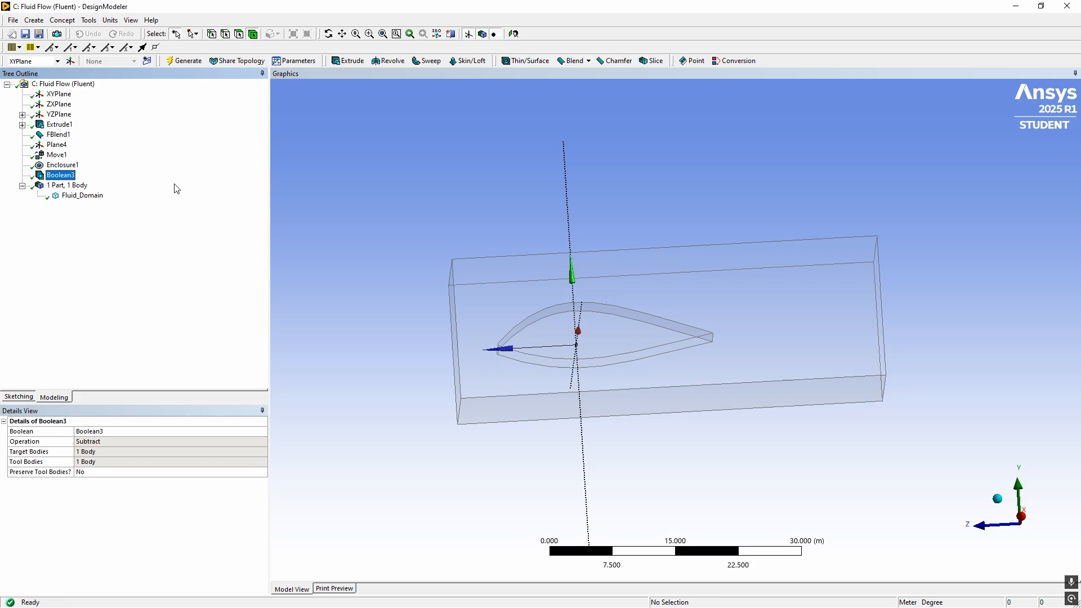
Delete the Boolean subtract feature and inspect the separate airfoil and enclosure bodies
{"action": "right_click", "coordinate": [48, 177]}
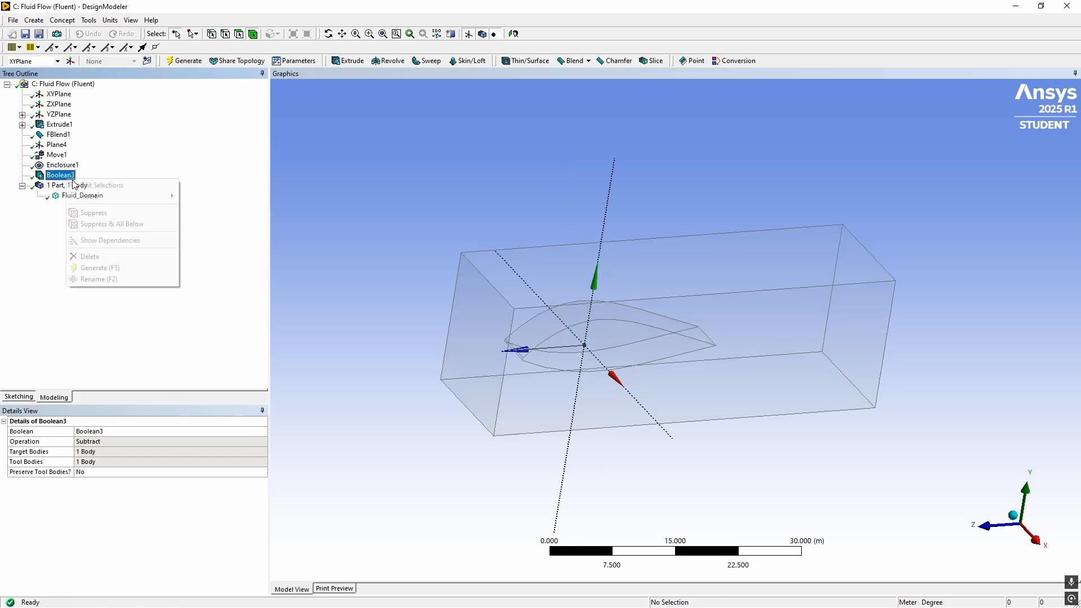
{"action": "left_click", "coordinate": [107, 256]}
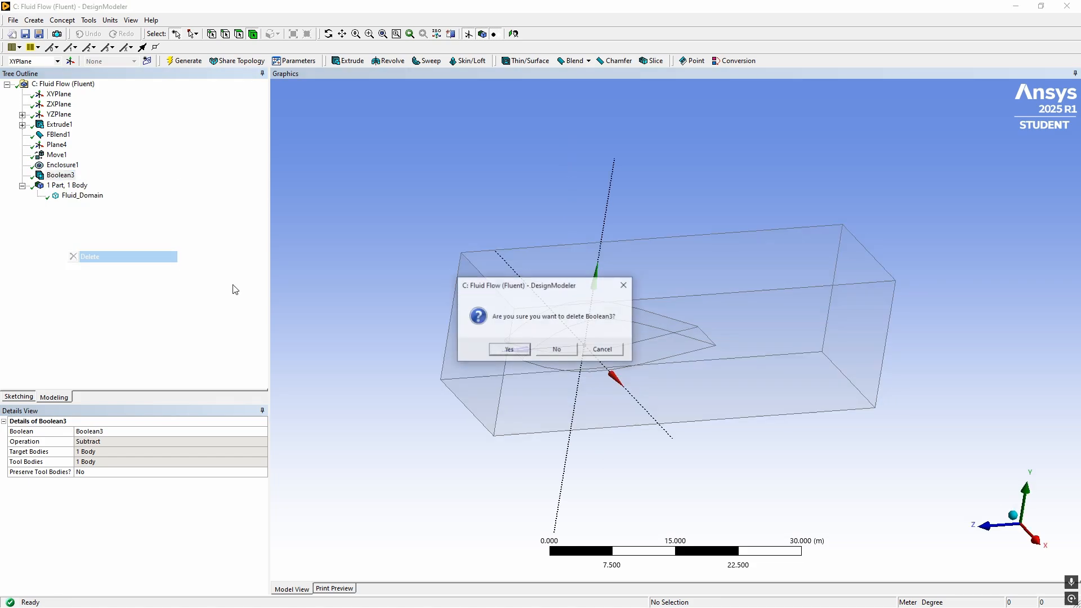
{"action": "left_click", "coordinate": [509, 349]}
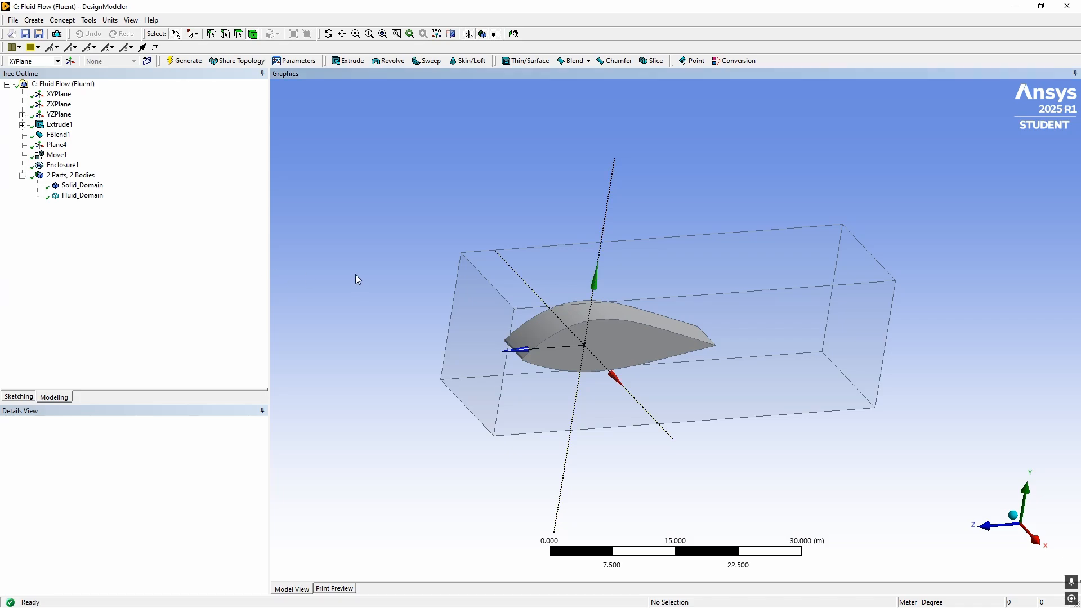
{"action": "middle_click_drag", "start_coordinate": [357, 278], "coordinate": [589, 305]}
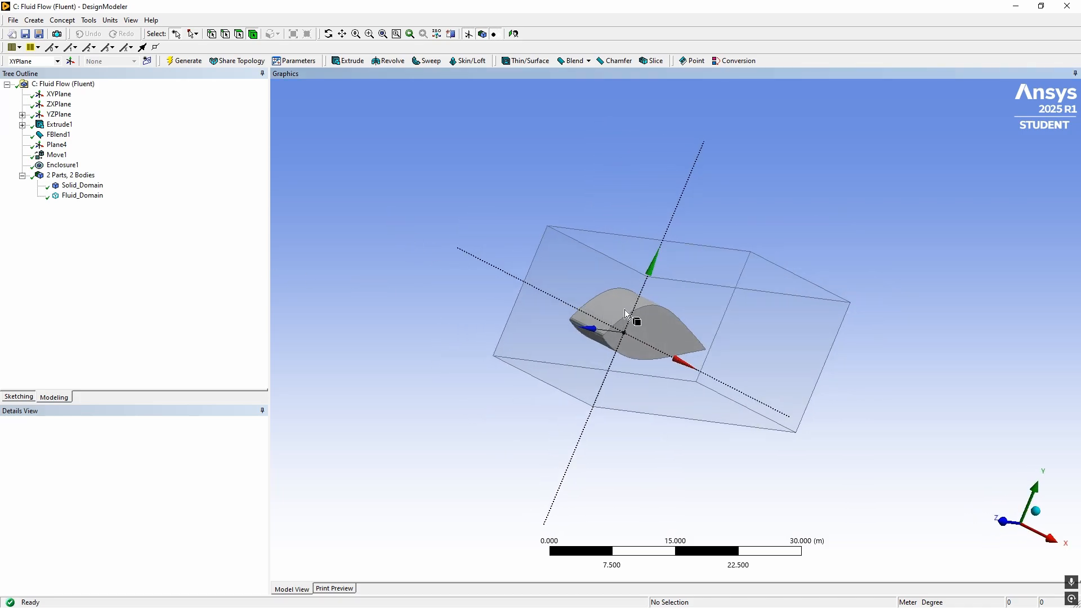
{"action": "left_click", "coordinate": [705, 323]}
{"action": "left_click", "coordinate": [464, 211]}
{"action": "middle_click_drag", "start_coordinate": [464, 211], "coordinate": [403, 214]}
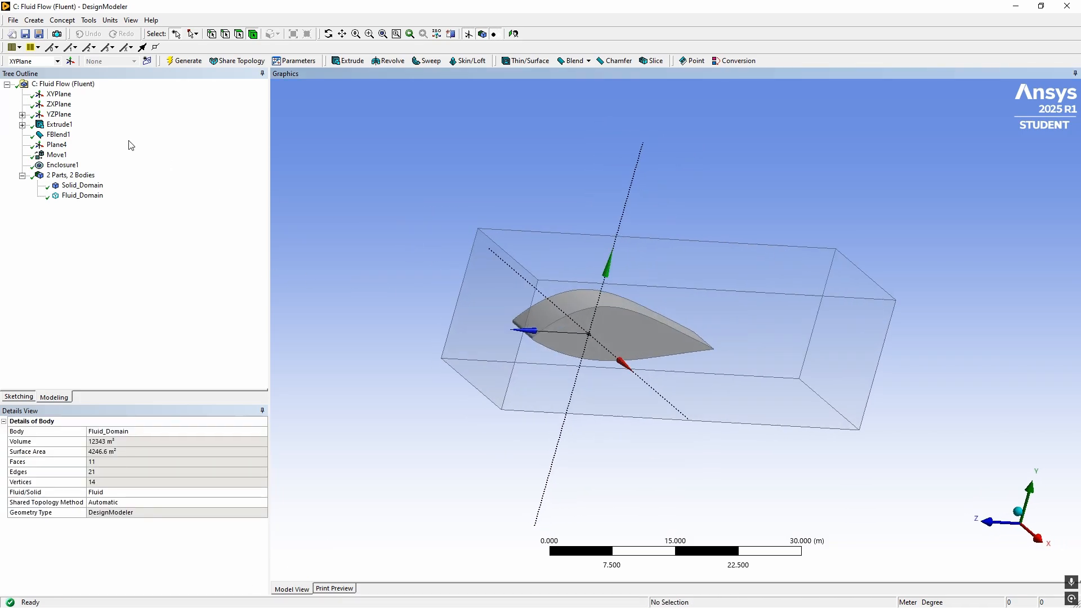
Add a new Boolean feature that subtracts Solid_Domain from Fluid_Domain and generate it
{"action": "left_click", "coordinate": [35, 20]}
{"action": "left_click", "coordinate": [32, 14]}
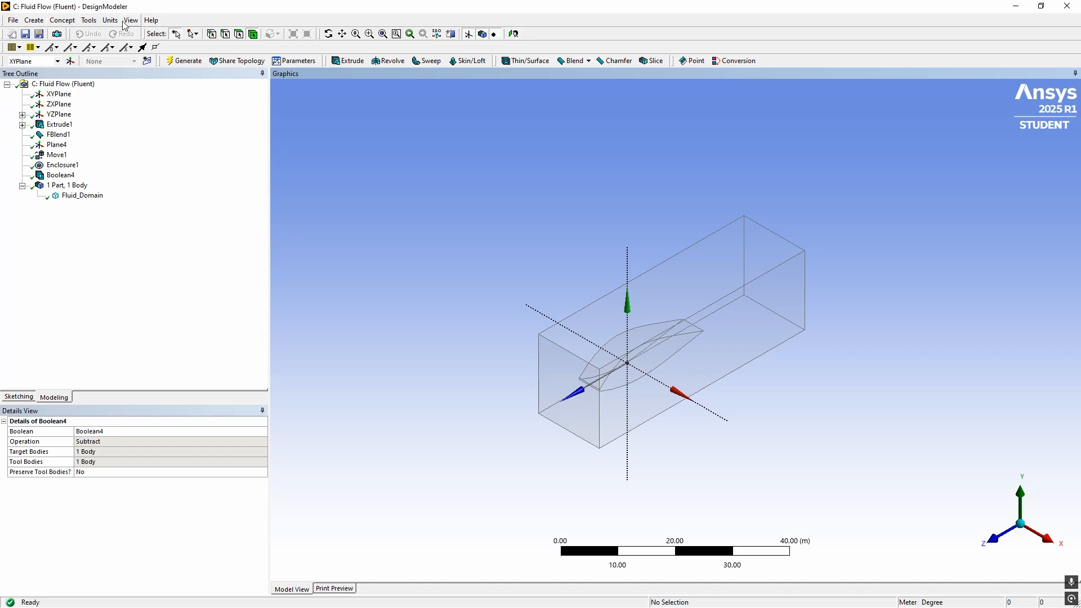
{"action": "scroll", "coordinate": [702, 369], "scroll_direction": "down", "scroll_amount": 3}
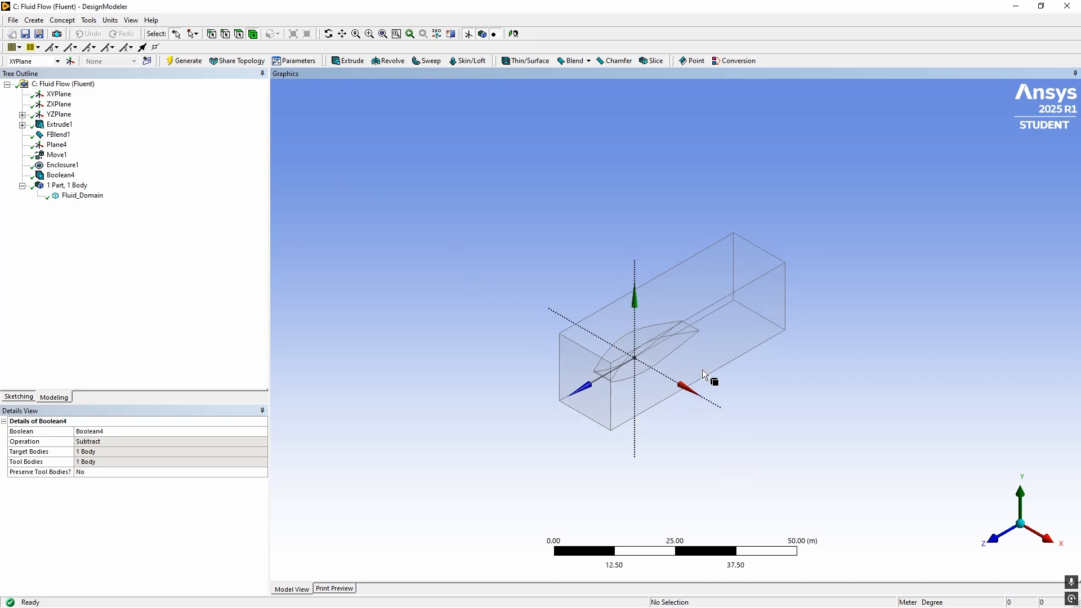
{"action": "scroll", "coordinate": [726, 390], "scroll_direction": "up", "scroll_amount": 3}
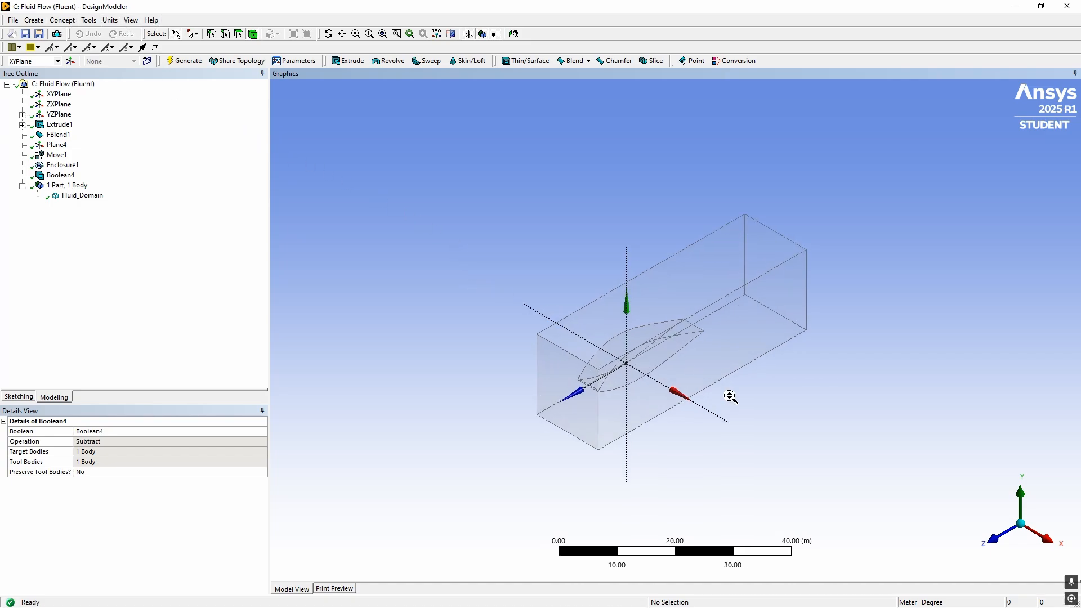
Examine the airfoil cavity inside the enclosure along the X axis and from oblique angles
{"action": "left_click", "coordinate": [1045, 538]}
{"action": "scroll", "coordinate": [617, 319], "scroll_direction": "up", "scroll_amount": 5}
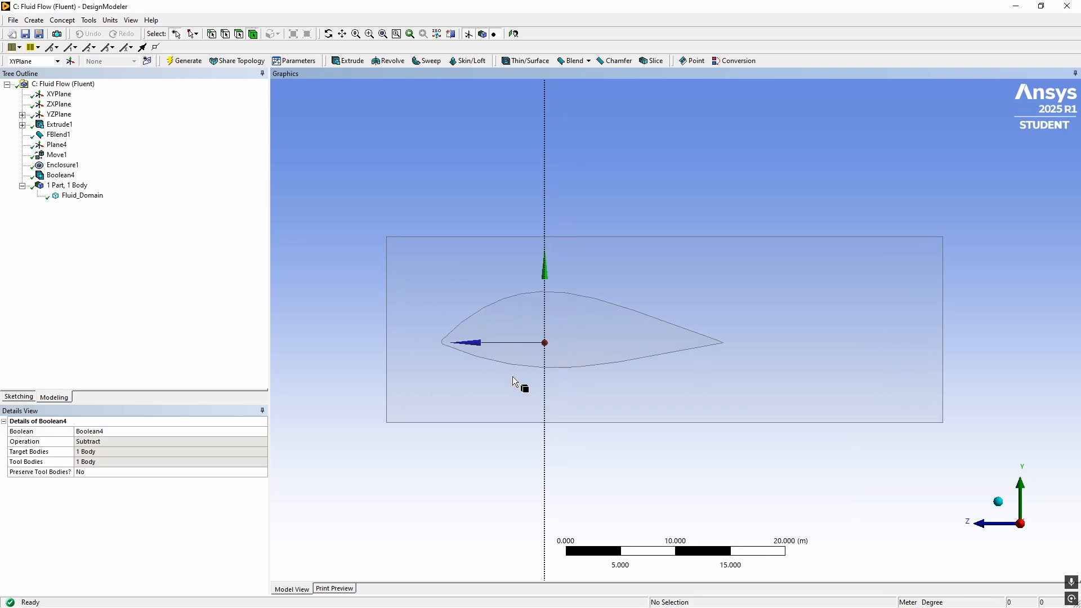
{"action": "scroll", "coordinate": [489, 460], "scroll_direction": "down", "scroll_amount": 1}
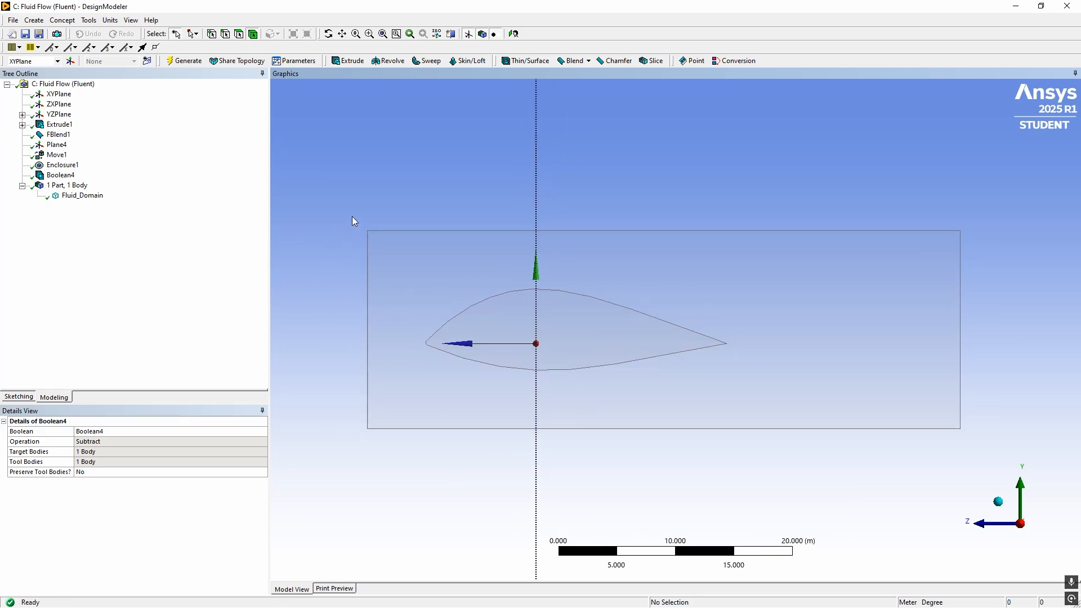
{"action": "scroll", "coordinate": [428, 256], "scroll_direction": "down", "scroll_amount": 1}
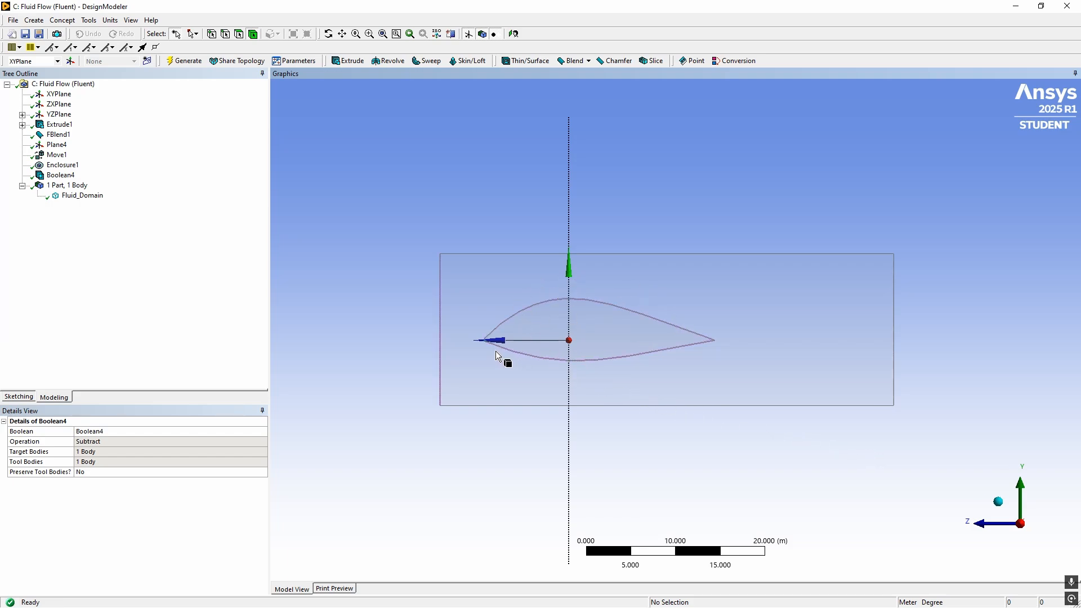
{"action": "middle_click_drag", "start_coordinate": [495, 349], "coordinate": [607, 356]}
{"action": "middle_click_drag", "start_coordinate": [477, 273], "coordinate": [442, 287]}
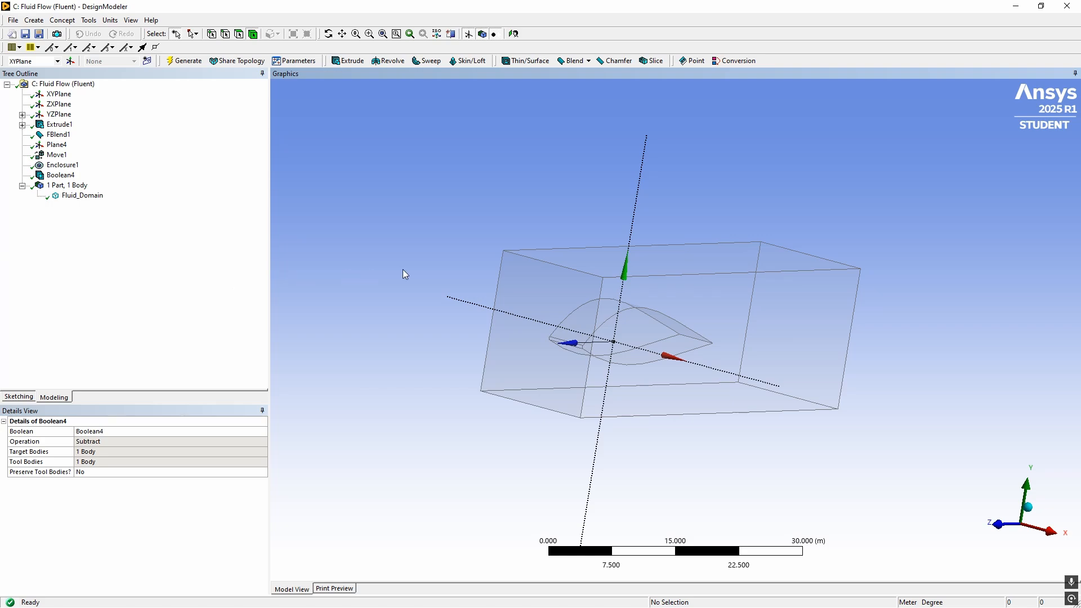
{"action": "middle_click_drag", "start_coordinate": [404, 271], "coordinate": [387, 273]}
Review the Fluid_Domain body and the Enclosure1, Plane4, Extrude1 and ZXPlane entries in the model history
{"action": "left_click", "coordinate": [81, 196]}
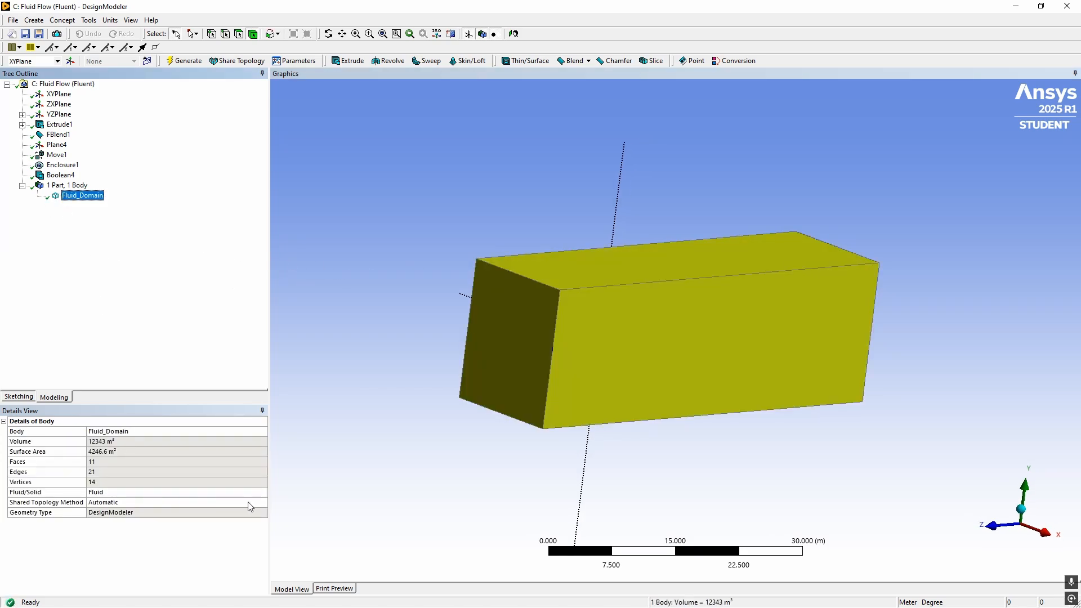
{"action": "left_click", "coordinate": [51, 166]}
{"action": "left_click", "coordinate": [52, 146]}
{"action": "left_click", "coordinate": [54, 125]}
{"action": "left_click", "coordinate": [57, 106]}
{"action": "middle_click_drag", "start_coordinate": [498, 237], "coordinate": [449, 246]}
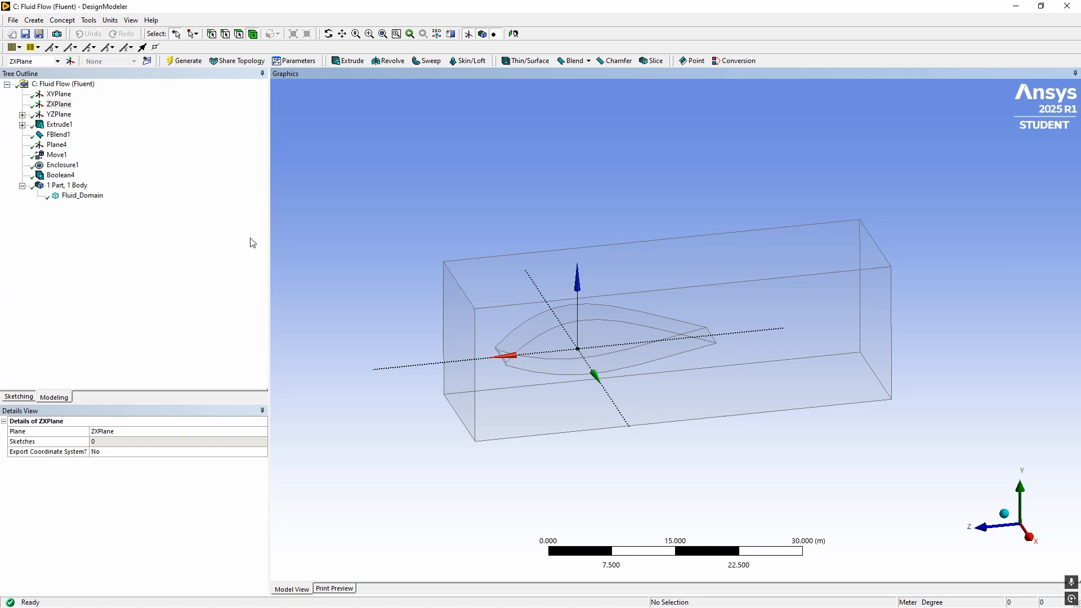
{"action": "left_click", "coordinate": [89, 21]}
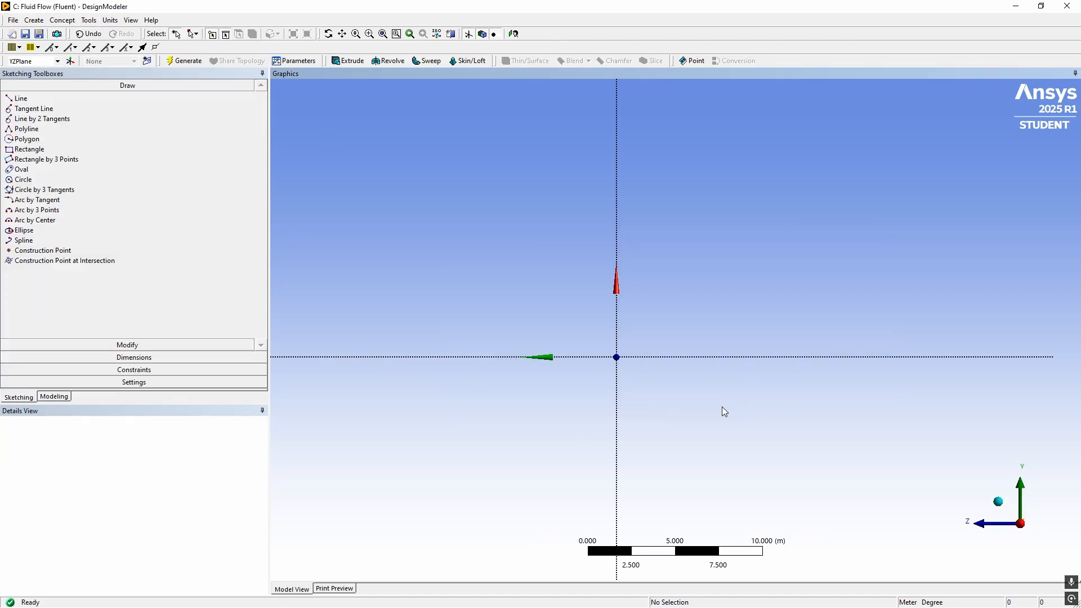
Sketch two concentric circles centred on the origin of the YZ plane
{"action": "left_click", "coordinate": [23, 180]}
{"action": "left_click", "coordinate": [617, 357]}
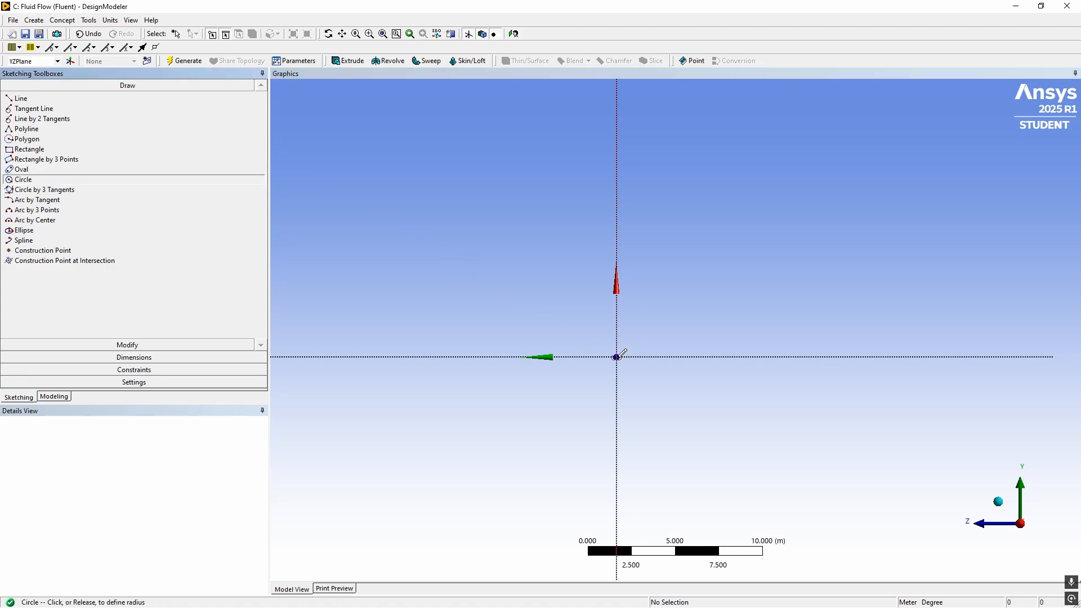
{"action": "left_click", "coordinate": [723, 321]}
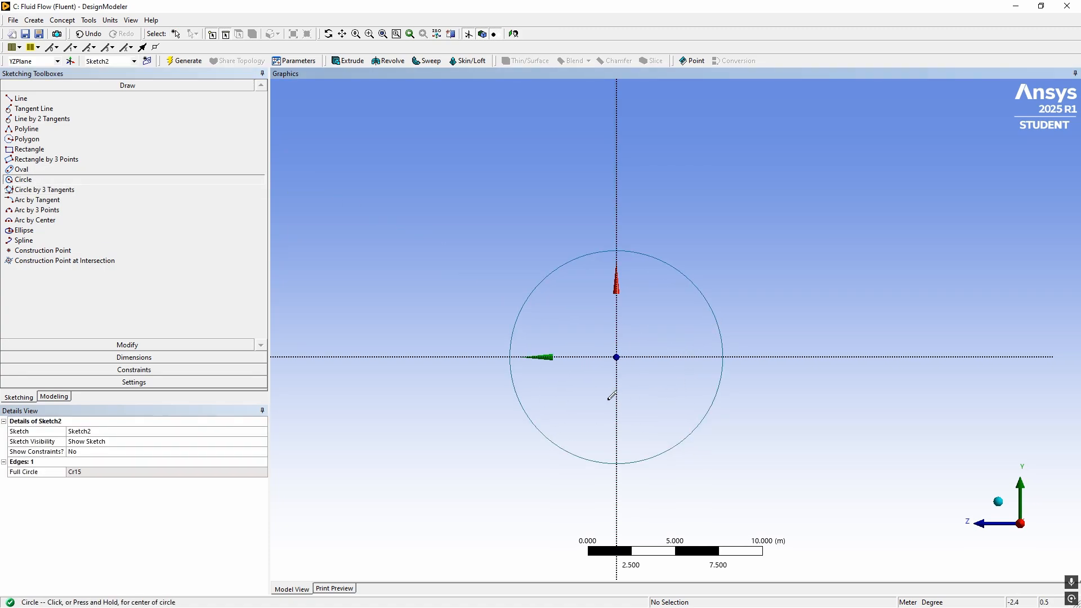
{"action": "left_click", "coordinate": [617, 358]}
{"action": "left_click", "coordinate": [751, 295]}
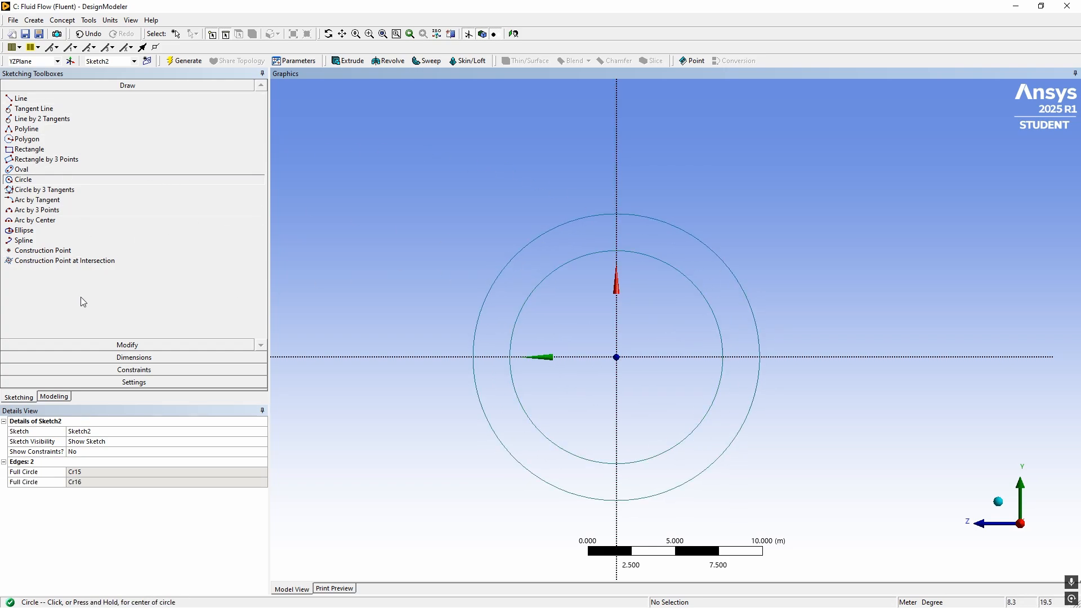
{"action": "left_click", "coordinate": [30, 397]}
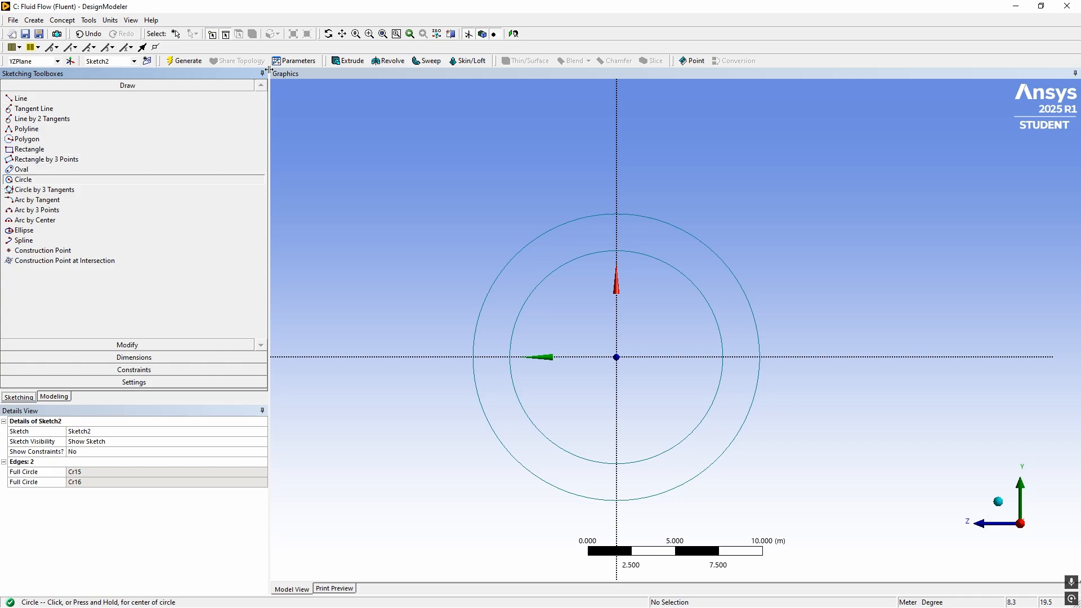
Extrude the concentric-circle sketch 100 m into a hollow pipe, generate it and inspect its solid body and inner face
{"action": "left_click", "coordinate": [348, 60]}
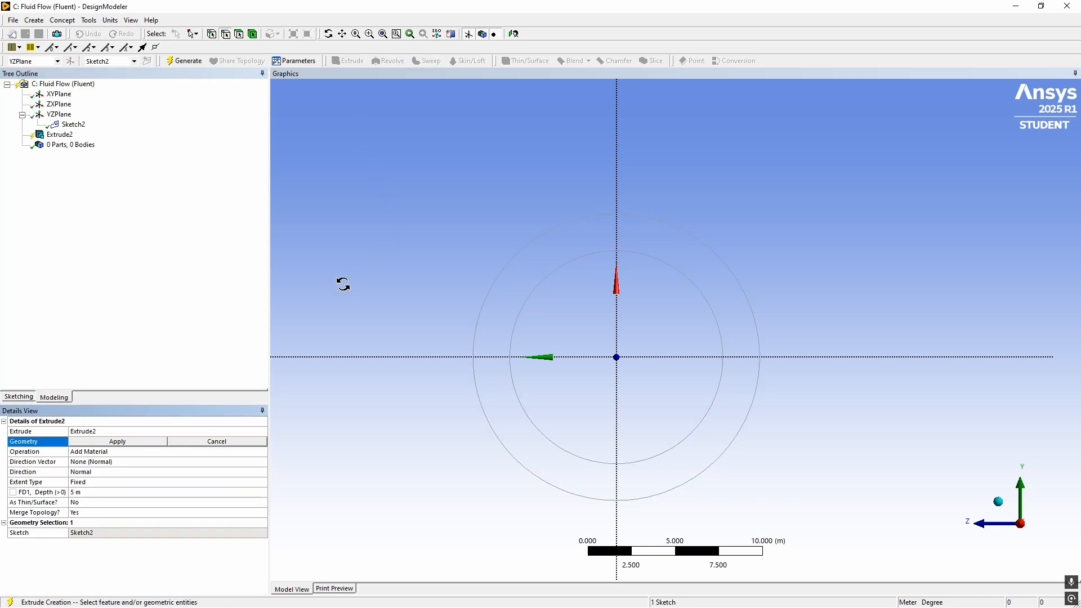
{"action": "middle_click_drag", "start_coordinate": [343, 282], "coordinate": [411, 304]}
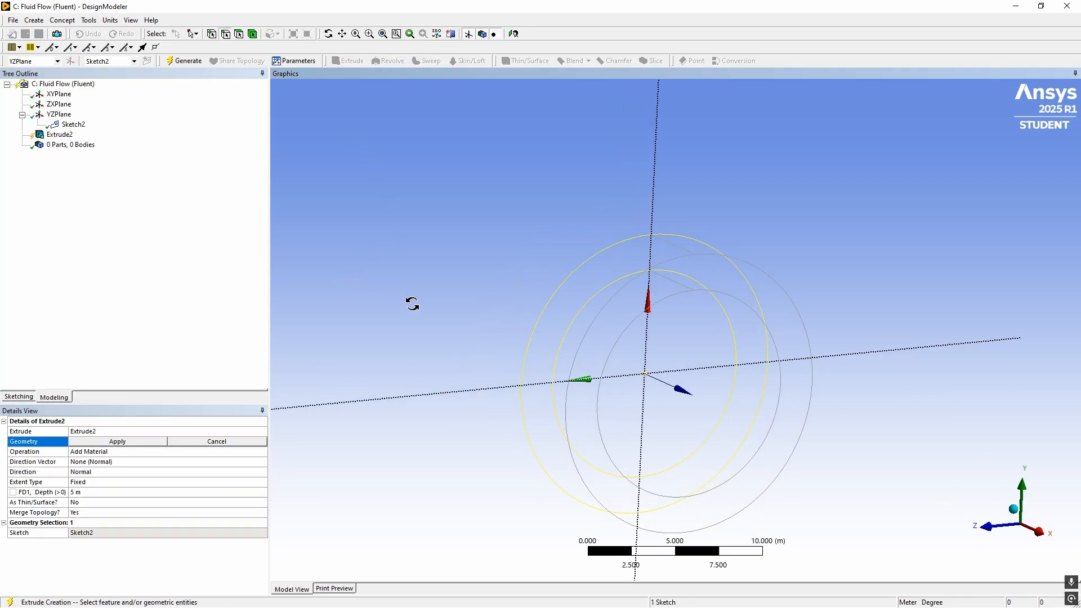
{"action": "left_click", "coordinate": [90, 493]}
{"action": "type", "text": "2"}
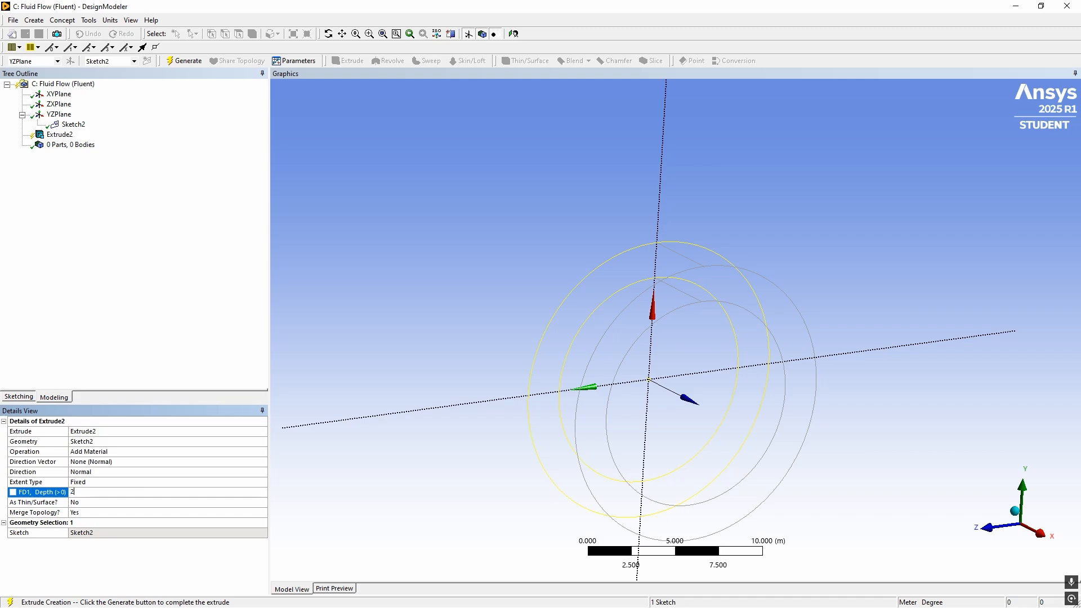
{"action": "type", "text": "0"}
{"action": "key", "text": "Return"}
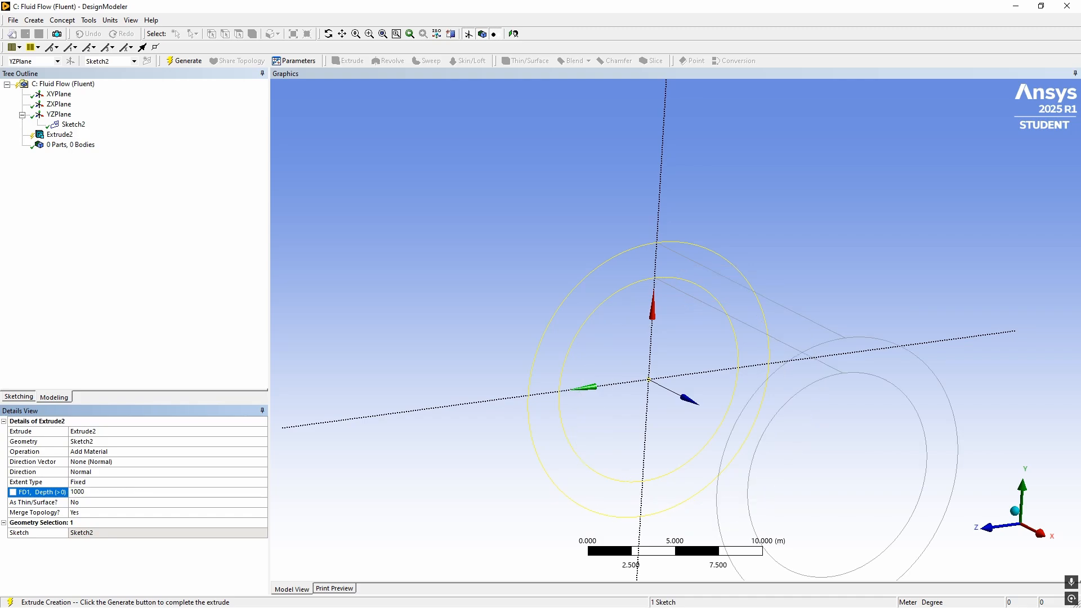
{"action": "left_click", "coordinate": [168, 62]}
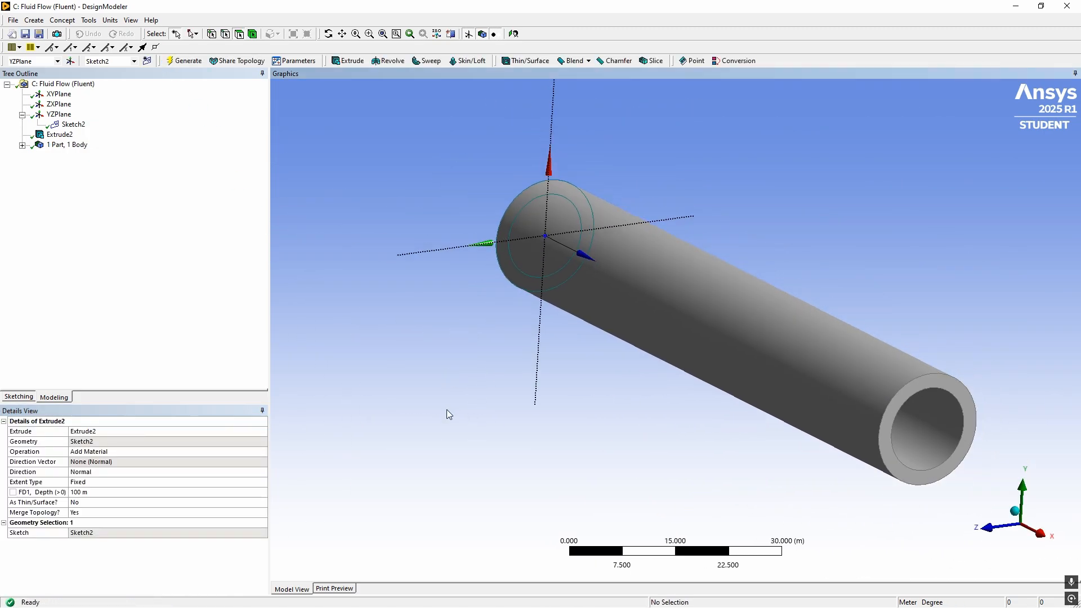
{"action": "mouse_move", "coordinate": [446, 413]}
{"action": "middle_mouse_down"}
{"action": "mouse_move", "coordinate": [584, 413]}
{"action": "mouse_move", "coordinate": [468, 398]}
{"action": "mouse_move", "coordinate": [481, 389]}
{"action": "mouse_move", "coordinate": [422, 394]}
{"action": "mouse_move", "coordinate": [907, 416]}
{"action": "mouse_move", "coordinate": [485, 389]}
{"action": "mouse_move", "coordinate": [869, 434]}
{"action": "middle_mouse_up"}
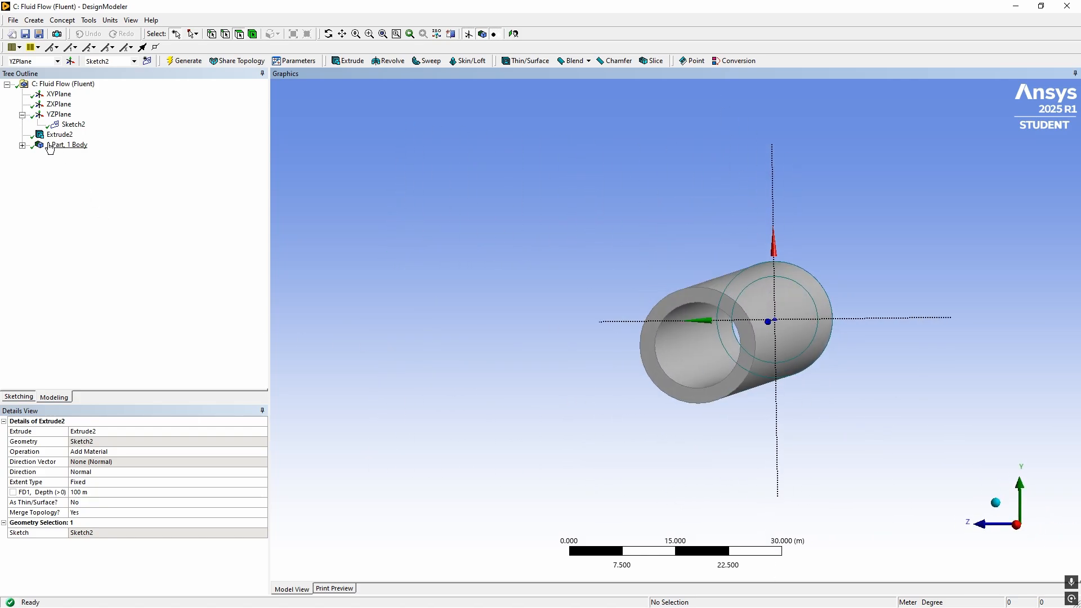
{"action": "left_click", "coordinate": [22, 146]}
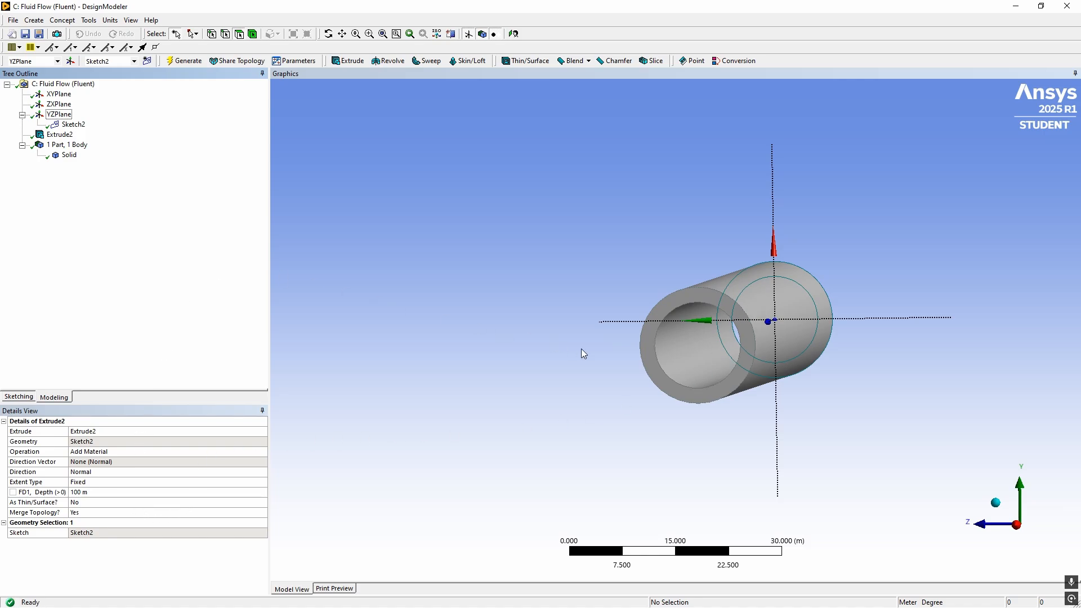
{"action": "middle_click_drag", "start_coordinate": [570, 365], "coordinate": [617, 359]}
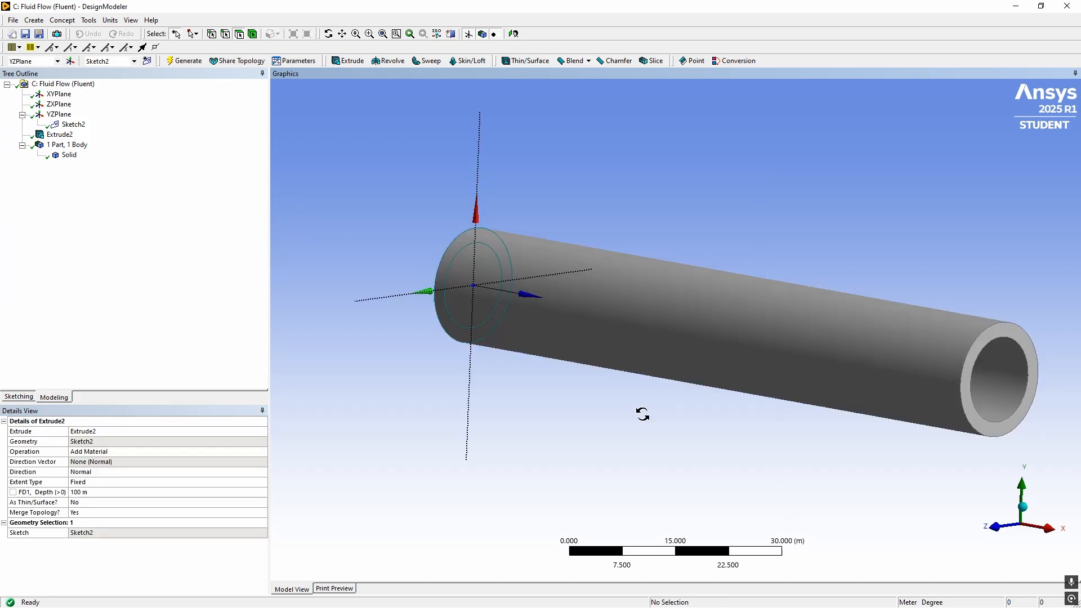
{"action": "middle_click_drag", "start_coordinate": [642, 413], "coordinate": [626, 415]}
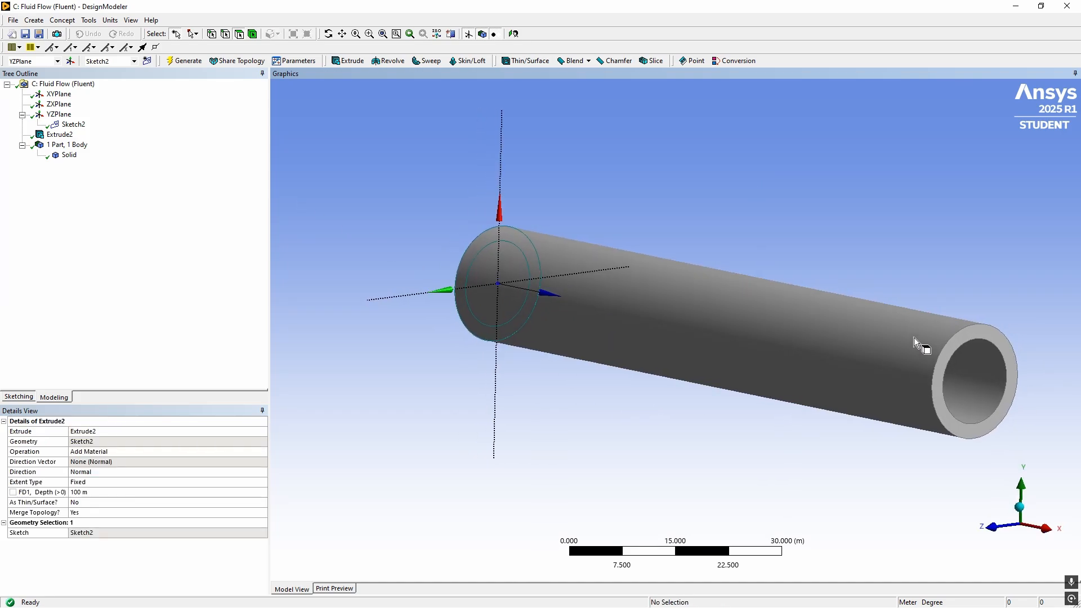
Start a Fill feature and assign the pipe's inner cylindrical face as its cavity face
{"action": "scroll", "coordinate": [831, 407], "scroll_direction": "down", "scroll_amount": 5}
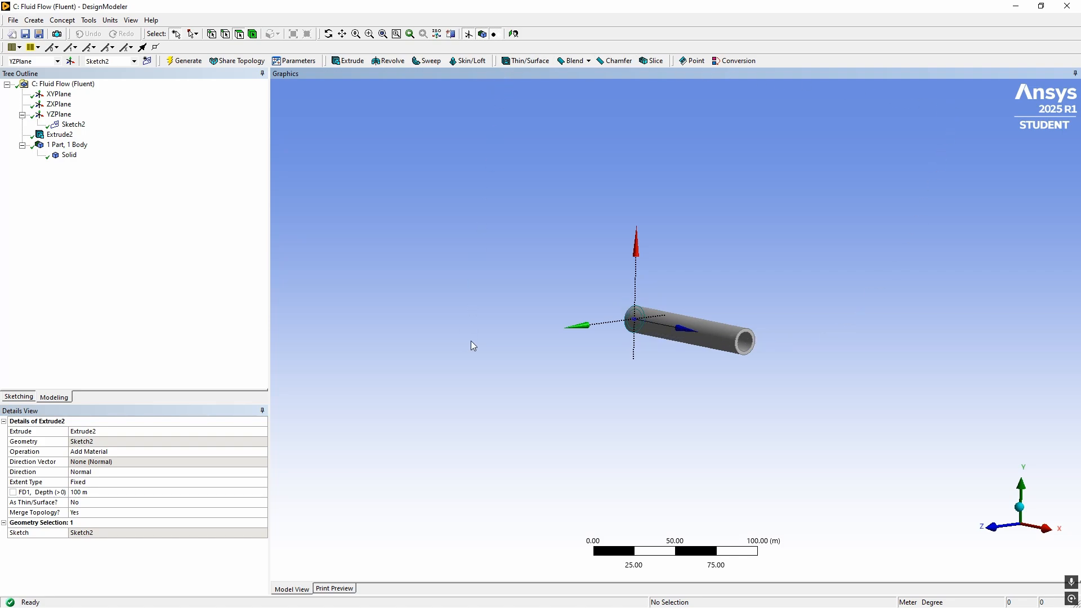
{"action": "middle_click_drag", "start_coordinate": [579, 357], "coordinate": [721, 346]}
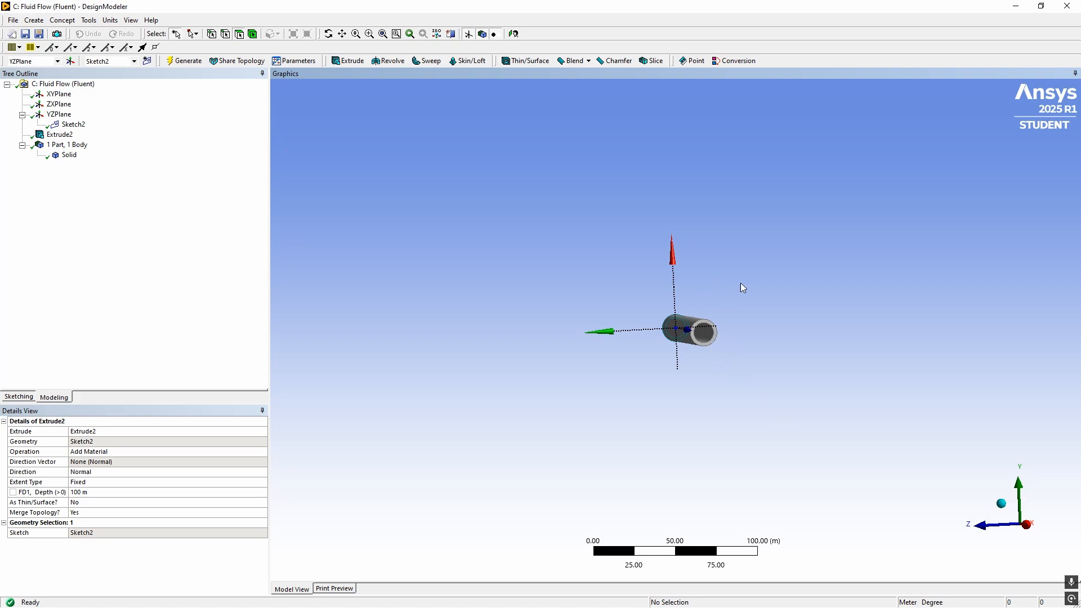
{"action": "left_click", "coordinate": [89, 21]}
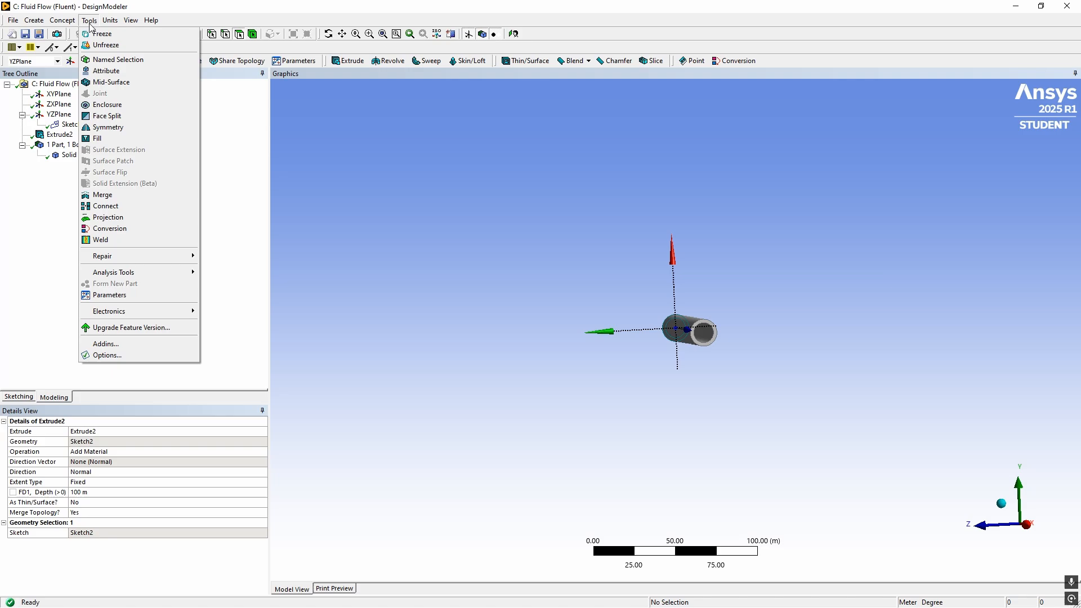
{"action": "left_click", "coordinate": [113, 138]}
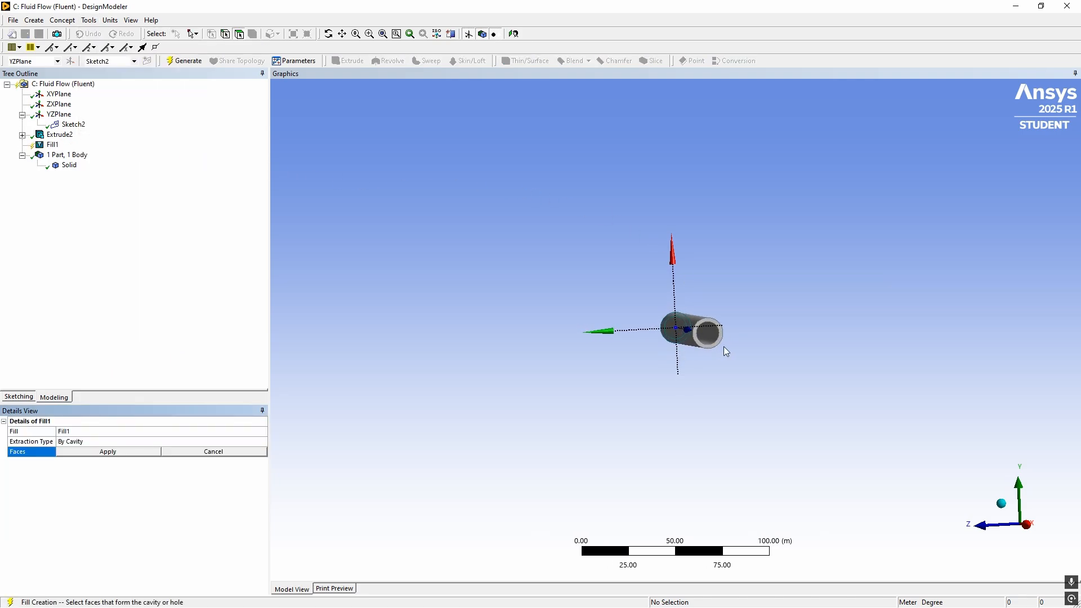
{"action": "scroll", "coordinate": [711, 348], "scroll_direction": "up", "scroll_amount": 3}
{"action": "middle_click_drag", "start_coordinate": [711, 348], "coordinate": [576, 347]}
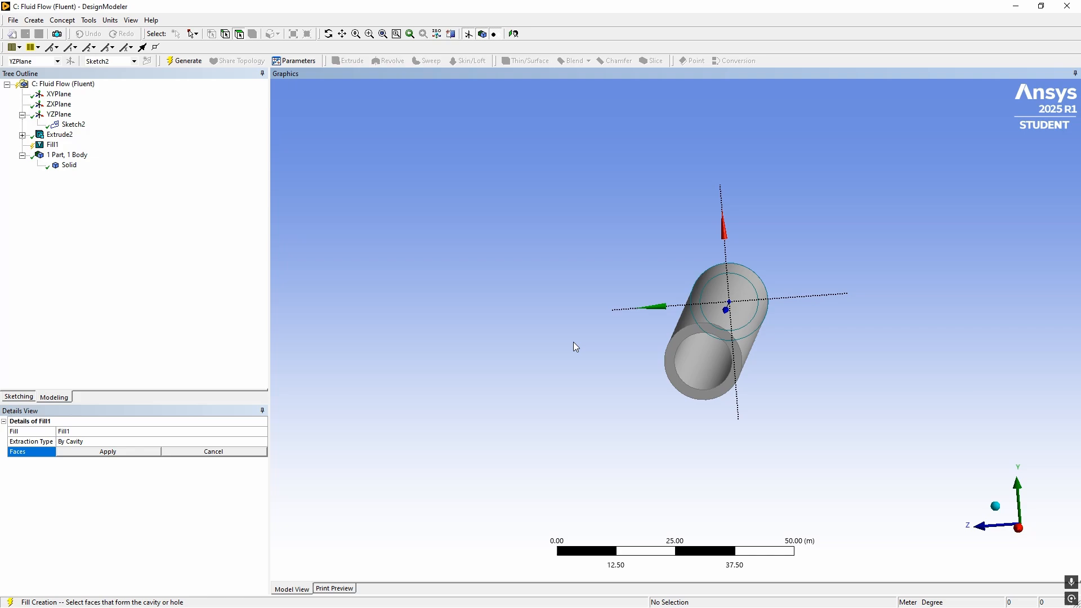
{"action": "left_click", "coordinate": [716, 365]}
{"action": "middle_click_drag", "start_coordinate": [712, 364], "coordinate": [588, 359]}
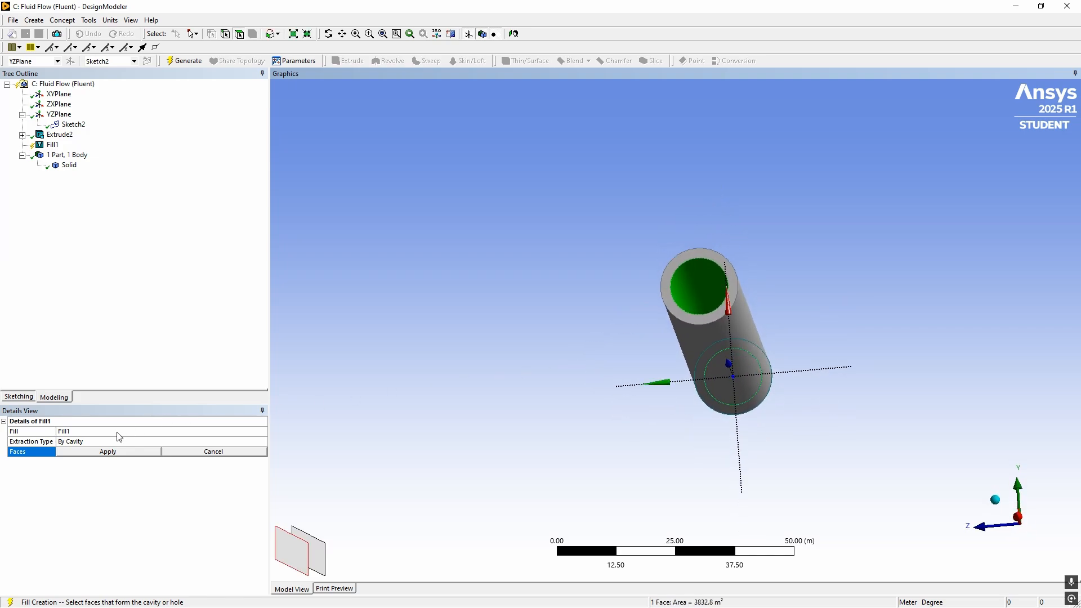
{"action": "left_click", "coordinate": [94, 454]}
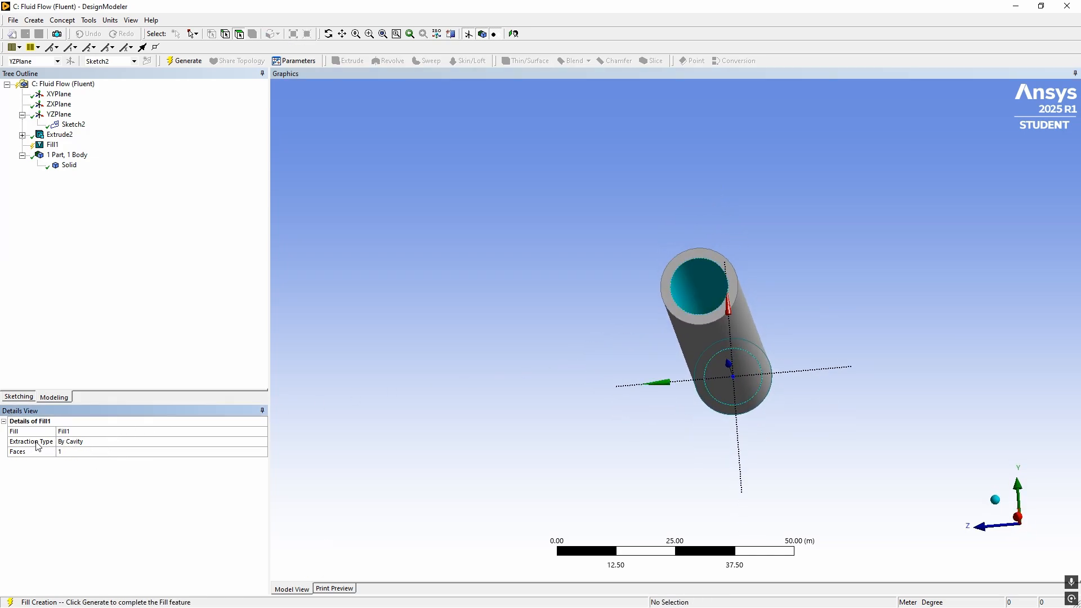
Keep the fill's extraction type as By Cavity and generate the internal fluid body
{"action": "left_click", "coordinate": [101, 442]}
{"action": "left_click", "coordinate": [262, 442]}
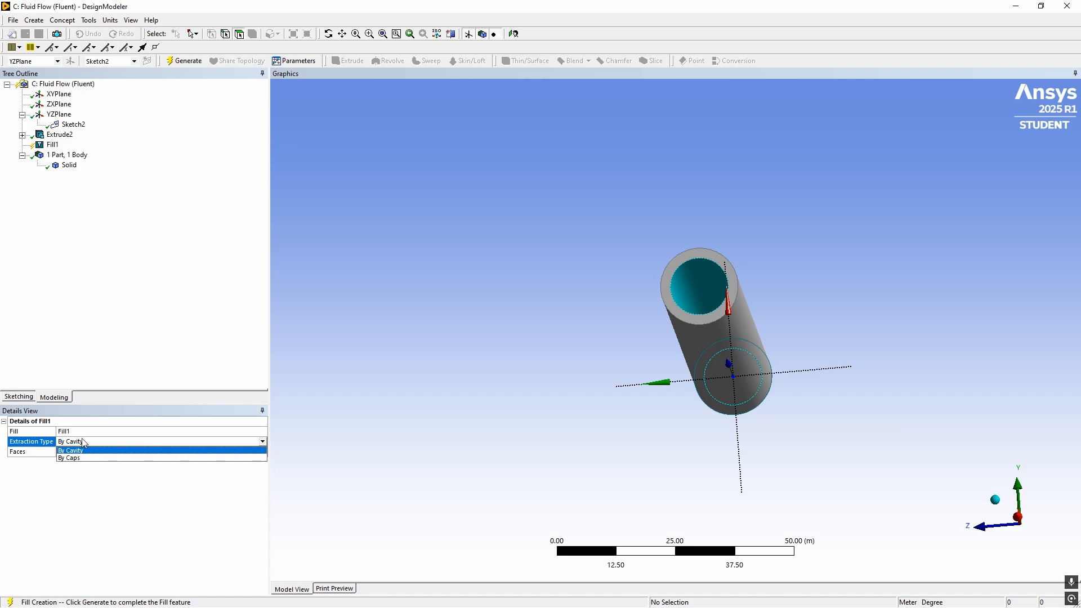
{"action": "left_click", "coordinate": [162, 334]}
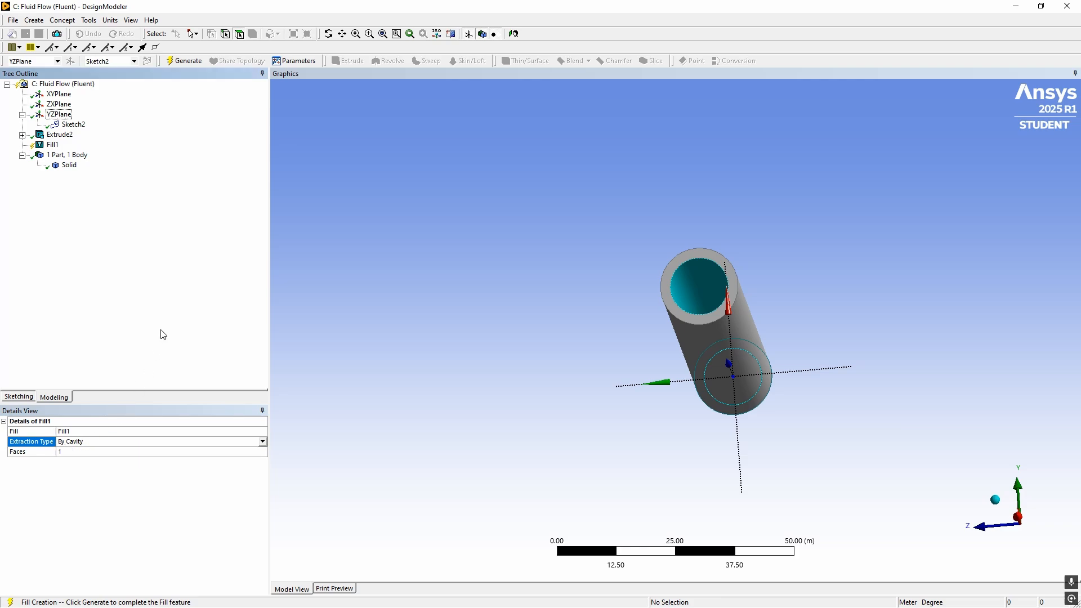
{"action": "left_click", "coordinate": [184, 61]}
Examine the filled pipe from both ends and compare the Fluid/Solid property of its two bodies
{"action": "middle_click_drag", "start_coordinate": [567, 241], "coordinate": [595, 255]}
{"action": "left_click", "coordinate": [734, 332]}
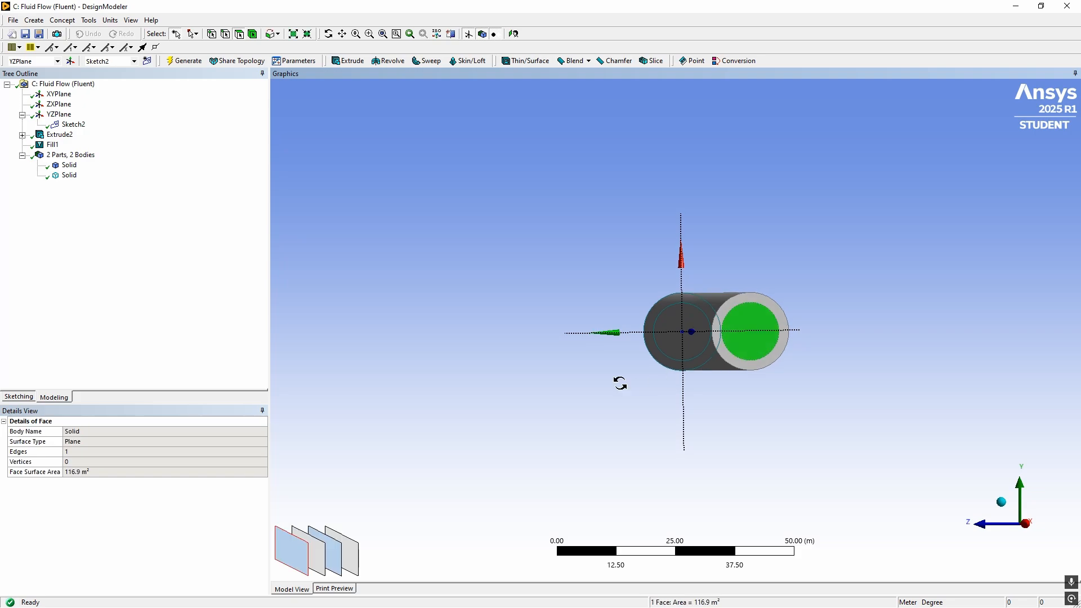
{"action": "middle_click_drag", "start_coordinate": [620, 381], "coordinate": [814, 317]}
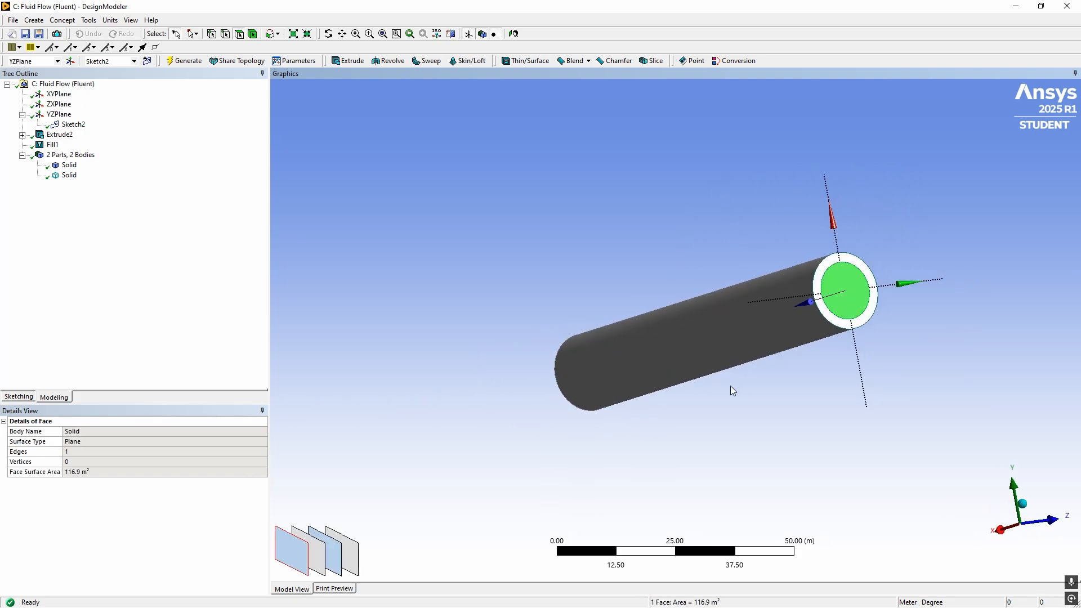
{"action": "left_click", "coordinate": [536, 390]}
{"action": "middle_click_drag", "start_coordinate": [536, 391], "coordinate": [760, 331]}
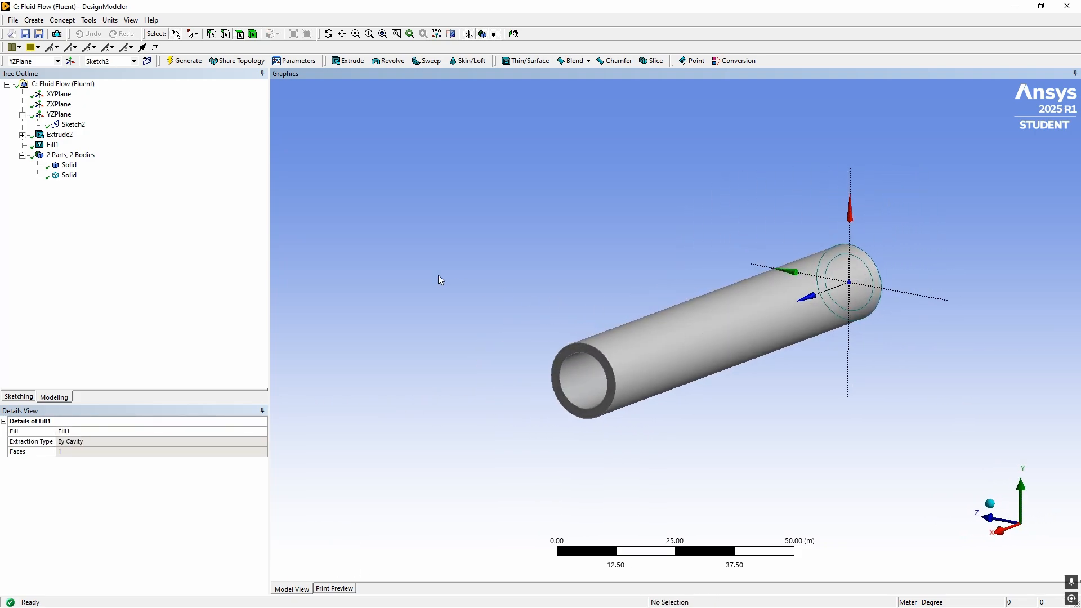
{"action": "left_click", "coordinate": [68, 175]}
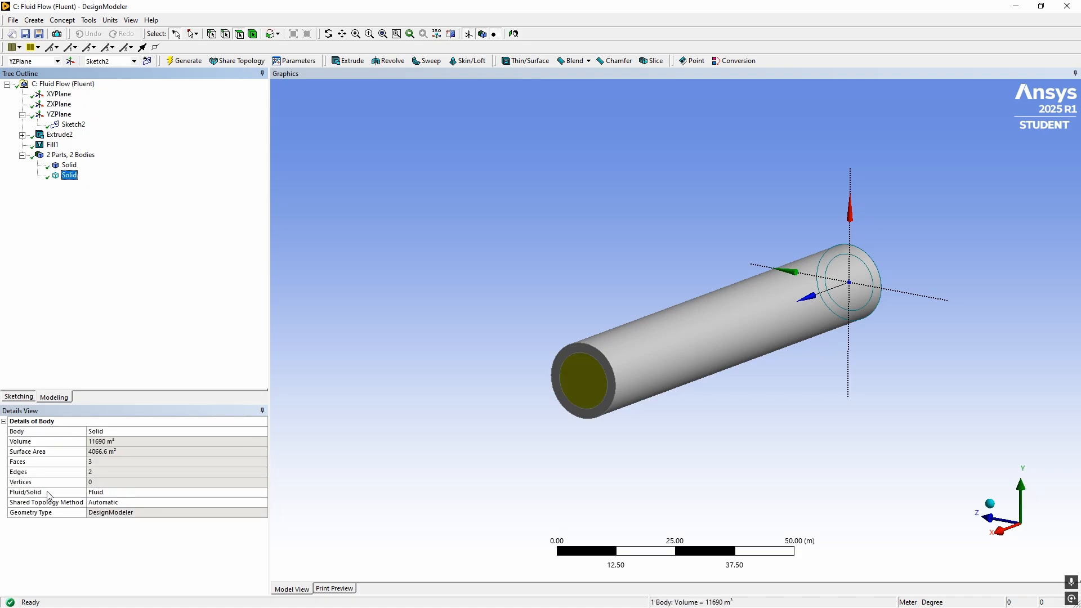
{"action": "left_click", "coordinate": [69, 165]}
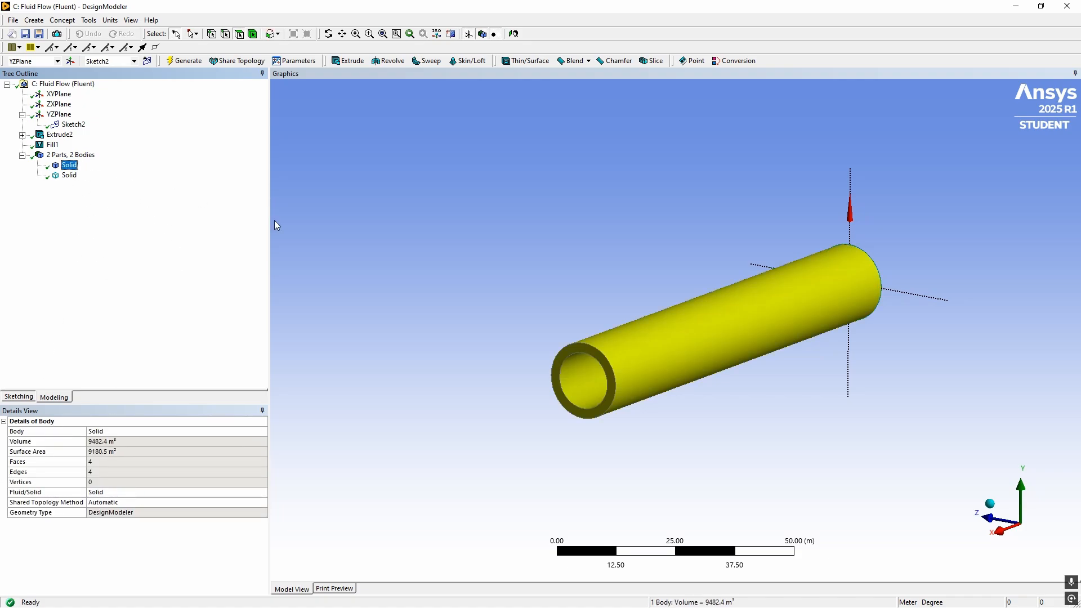
Rename the hollow solid body as Pipe and the filled fluid body as Liquid
{"action": "left_click", "coordinate": [69, 167]}
{"action": "type", "text": "Pipe"}
{"action": "key", "text": "Return"}
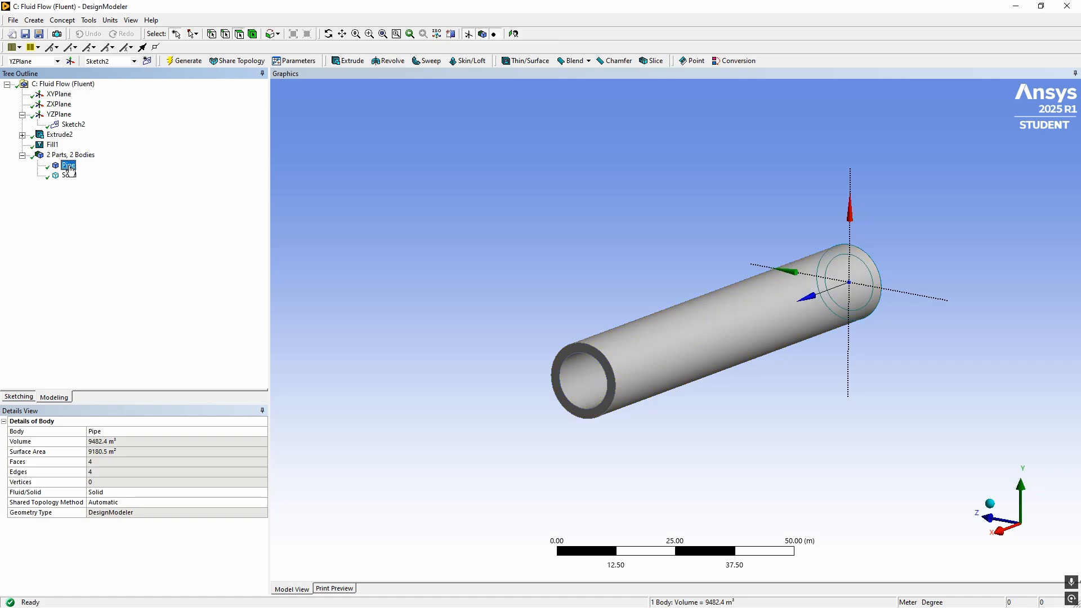
{"action": "left_click", "coordinate": [70, 176]}
{"action": "key", "text": "F2"}
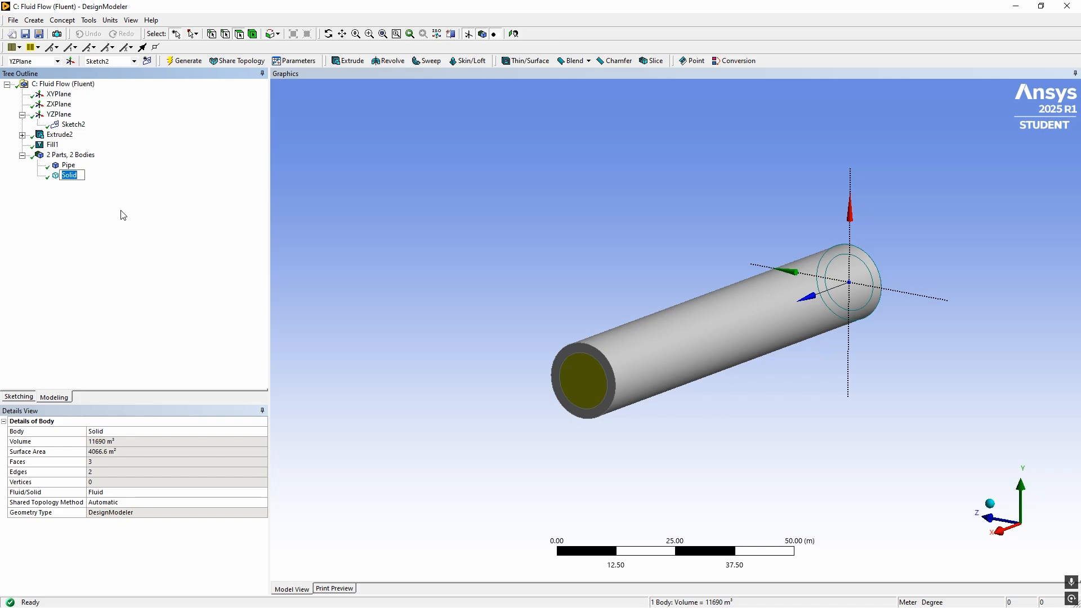
{"action": "type", "text": "Liquid"}
{"action": "key", "text": "Return"}
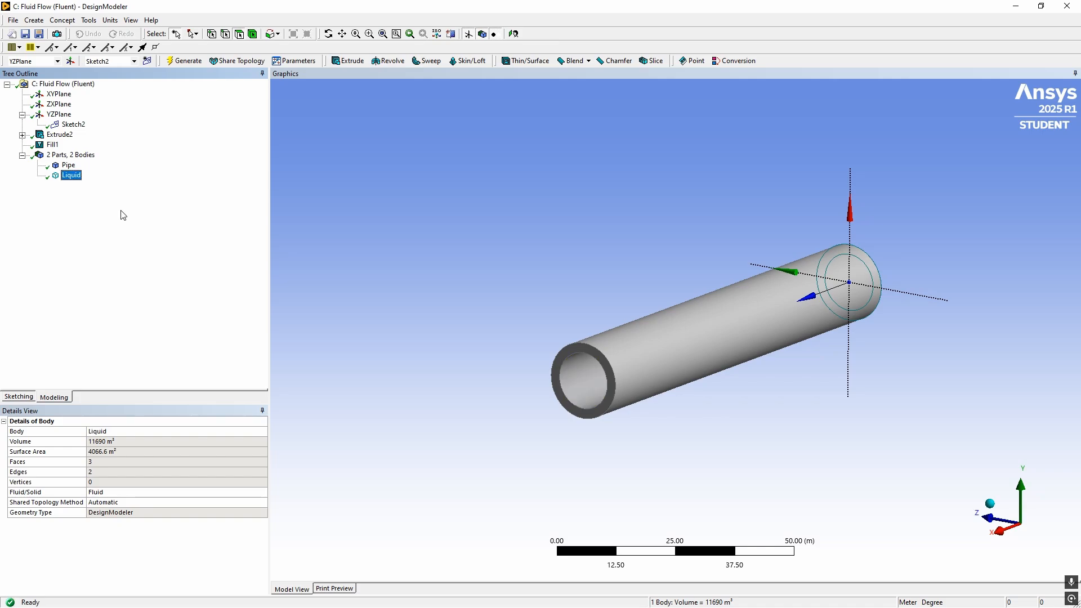
Generate a Boolean Subtract with Pipe as the tool body and Liquid as the target body, without preserving the tool body
{"action": "left_click", "coordinate": [71, 169]}
{"action": "left_click", "coordinate": [71, 175]}
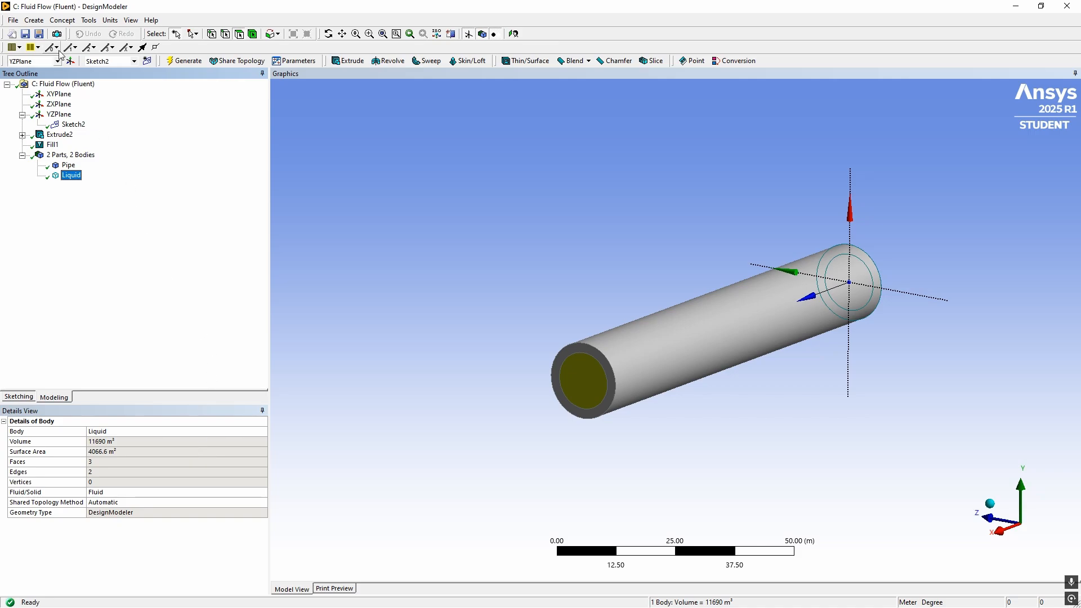
{"action": "left_click", "coordinate": [71, 155]}
{"action": "left_click", "coordinate": [34, 20]}
{"action": "left_click", "coordinate": [78, 194]}
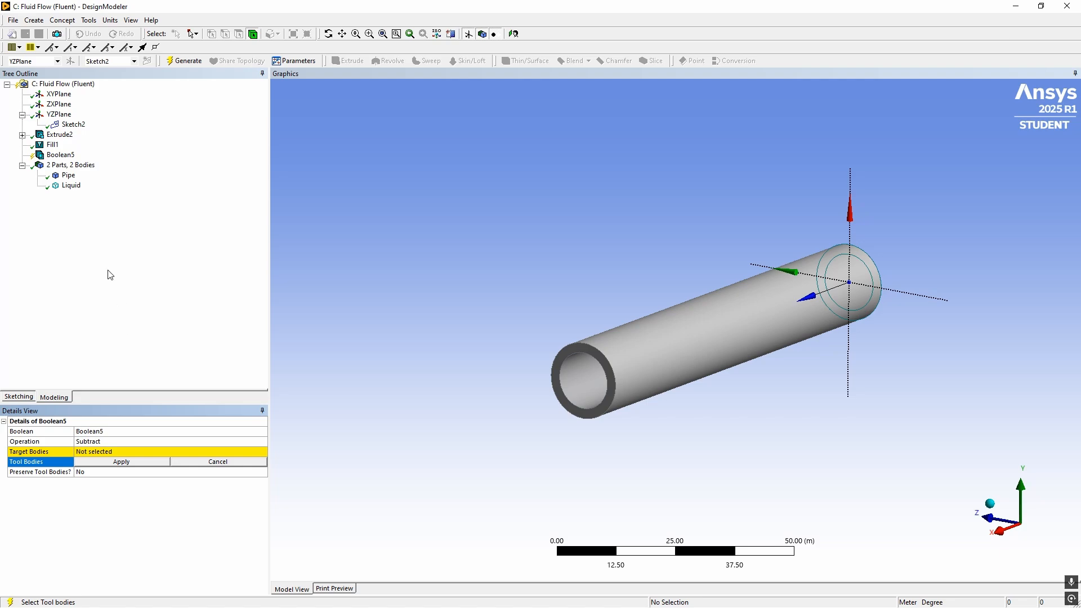
{"action": "left_click", "coordinate": [68, 175]}
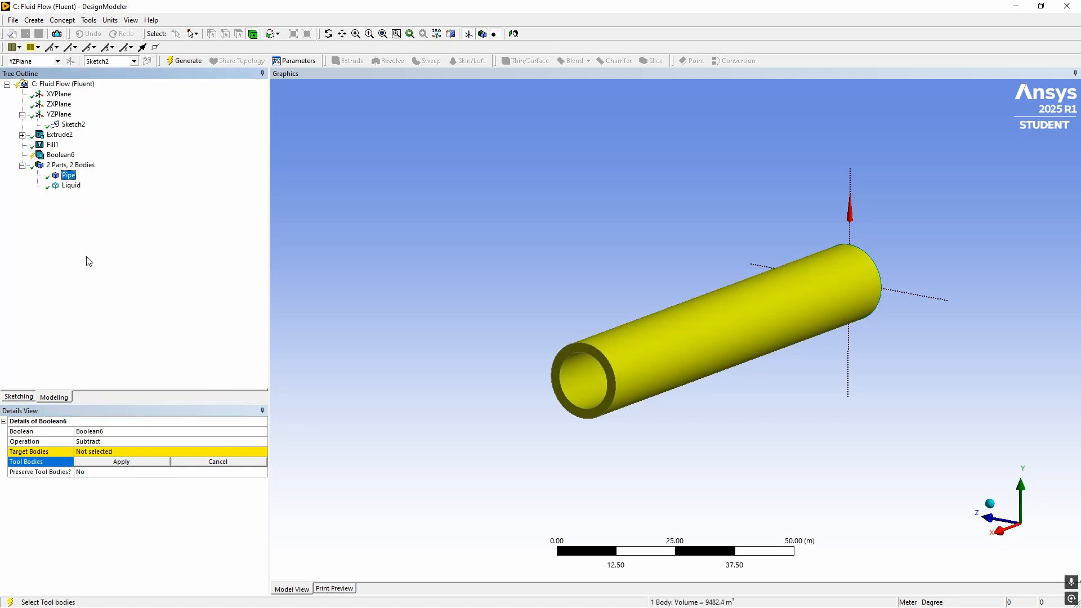
{"action": "left_click", "coordinate": [111, 461]}
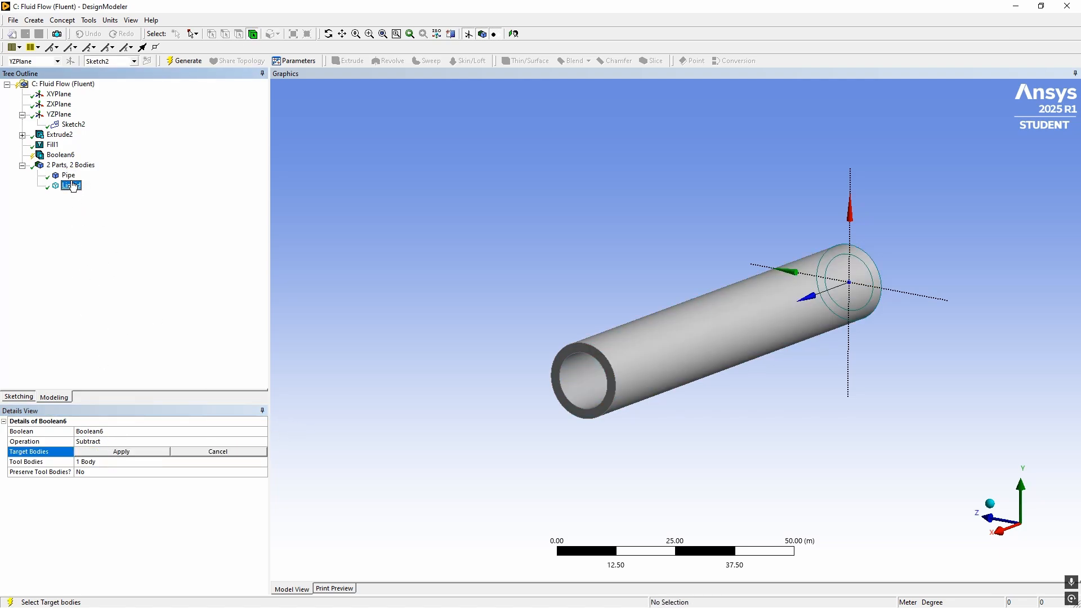
{"action": "left_click", "coordinate": [71, 186]}
{"action": "left_click", "coordinate": [122, 451]}
{"action": "left_click", "coordinate": [184, 60]}
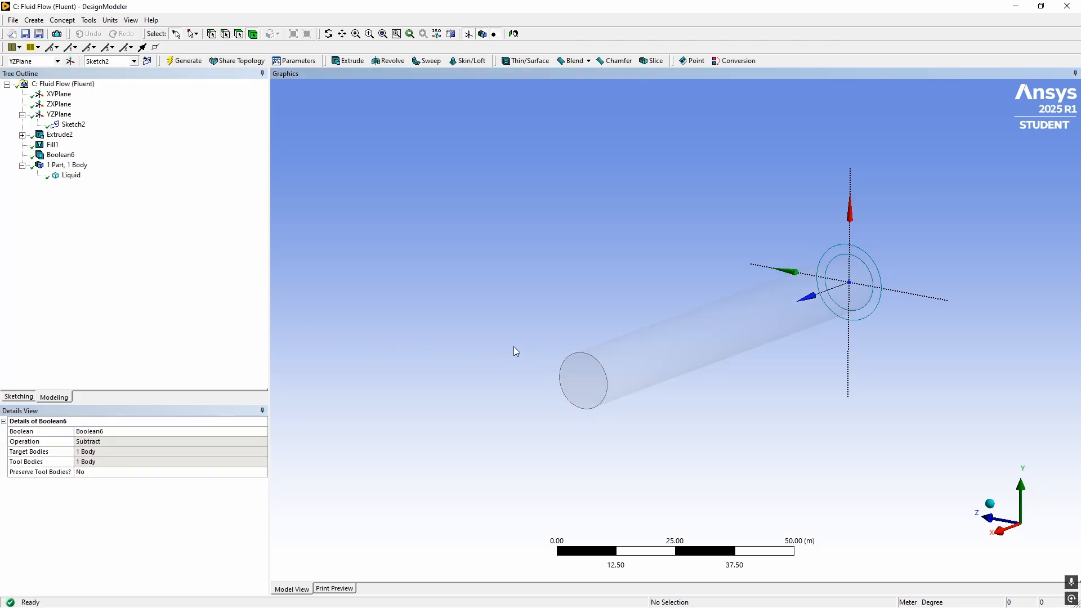
Inspect the Liquid body and its details from oblique angles
{"action": "left_click", "coordinate": [581, 361]}
{"action": "middle_click_drag", "start_coordinate": [581, 361], "coordinate": [542, 355]}
{"action": "left_click", "coordinate": [71, 175]}
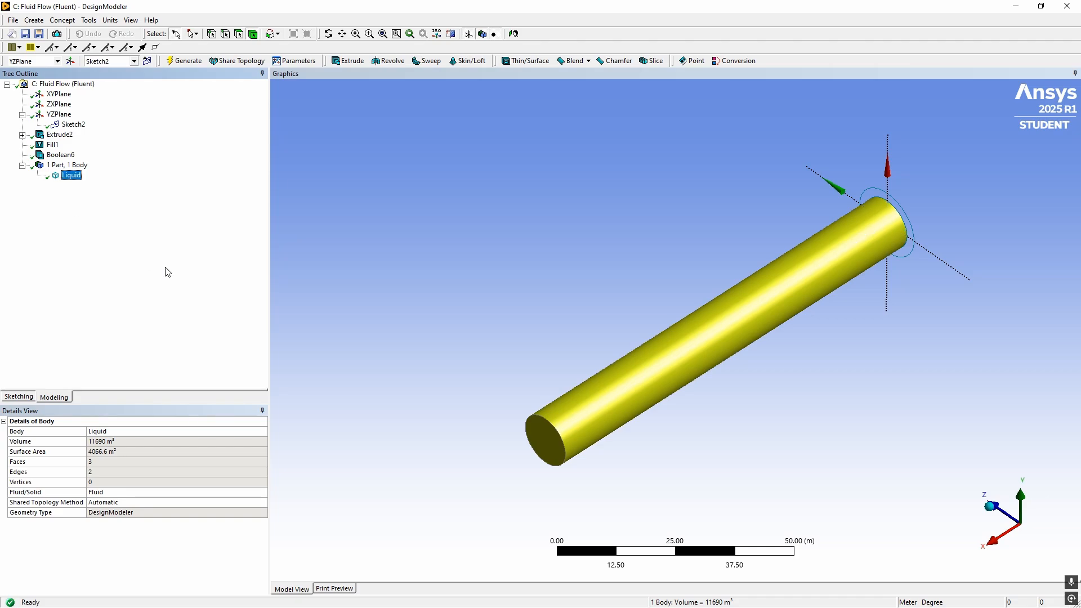
{"action": "middle_click_drag", "start_coordinate": [384, 329], "coordinate": [431, 335]}
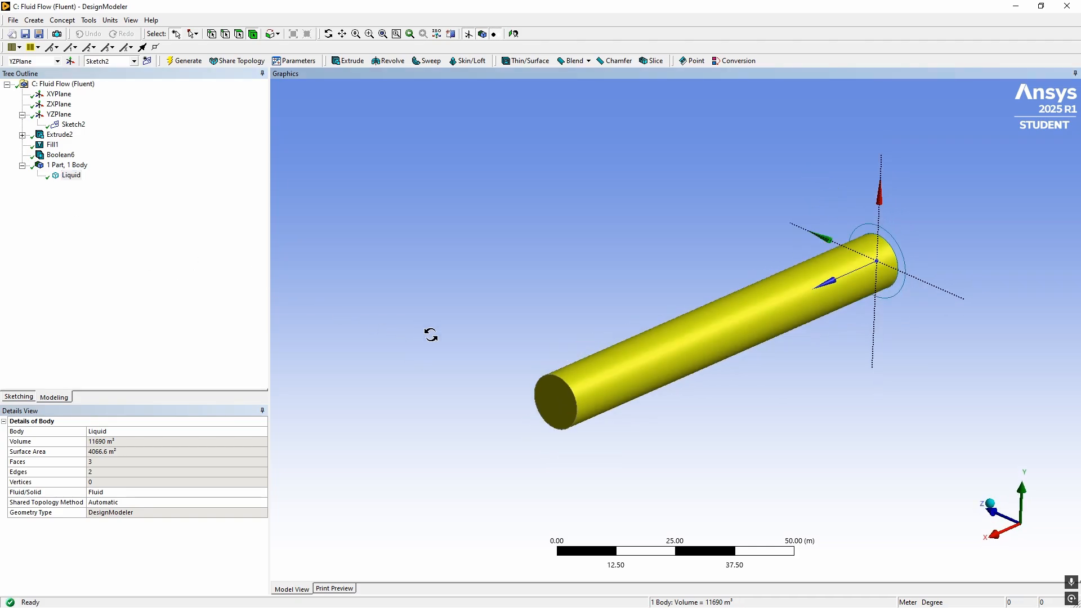
Switch to Workbench and select the Mesh cell of the Fluid Flow (Fluent) system
{"action": "key", "text": "alt+Tab"}
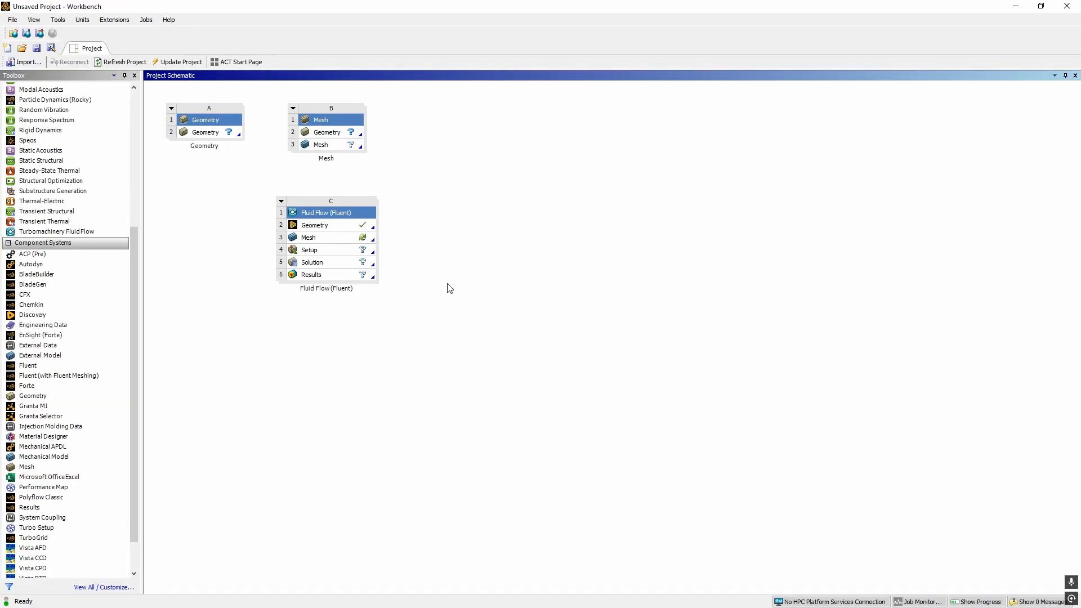
{"action": "left_click", "coordinate": [323, 239]}
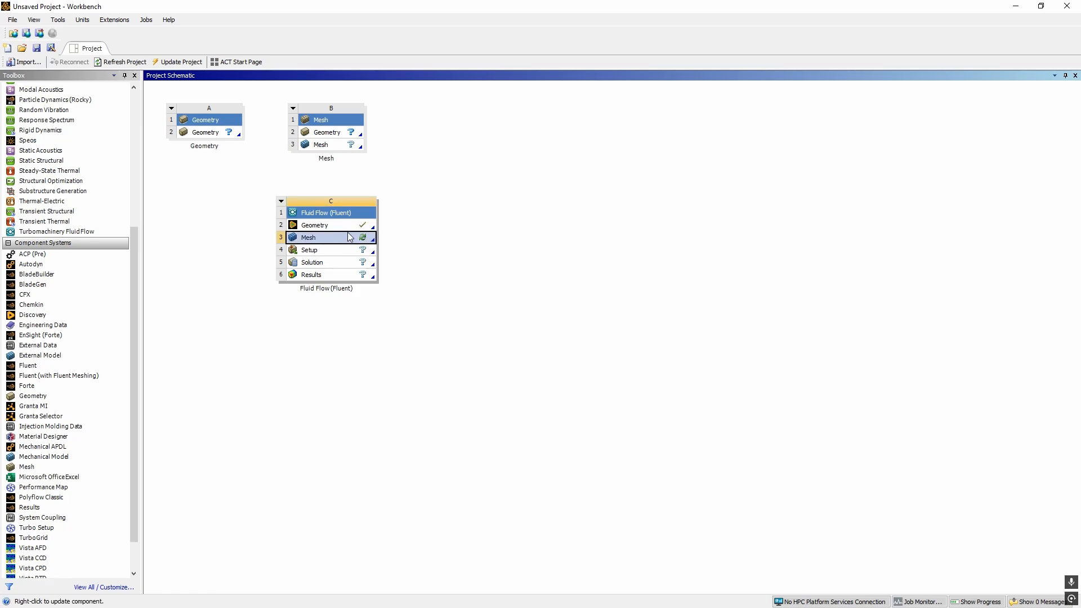